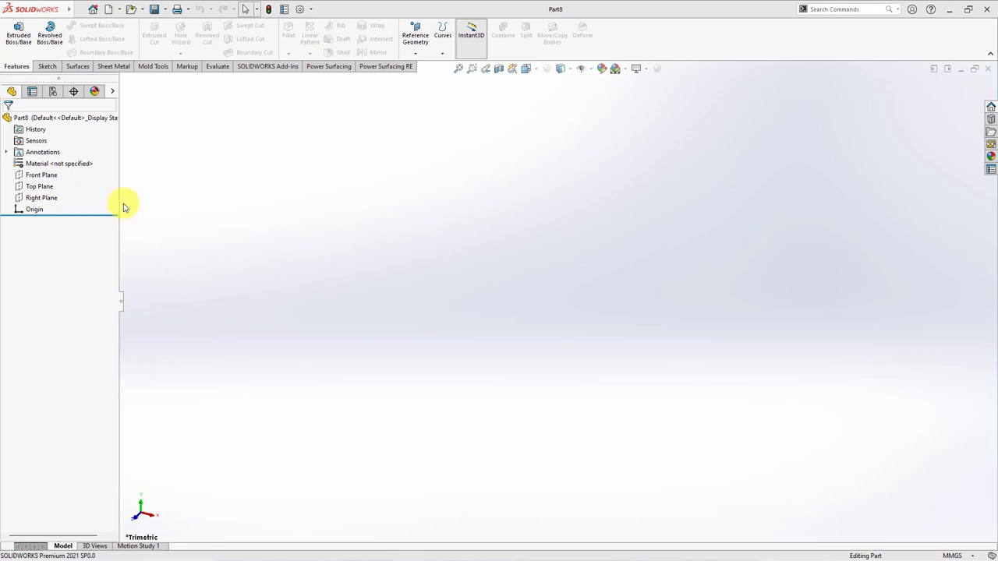
Start a sketch on the Front Plane and draw a horizontal midpoint centerline through the origin.
{"action": "left_click", "coordinate": [39, 174]}
{"action": "left_click", "coordinate": [45, 166]}
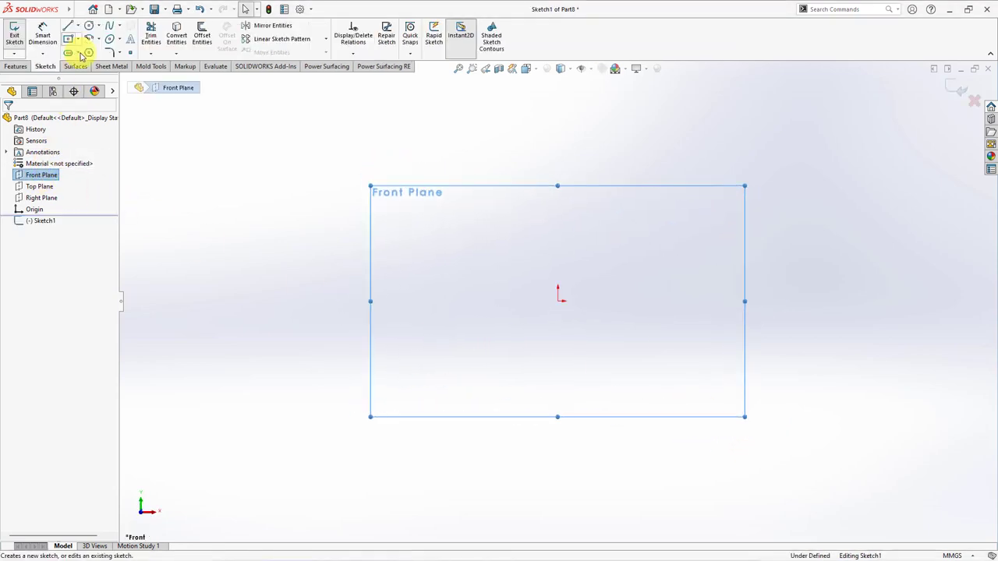
{"action": "left_click", "coordinate": [77, 25]}
{"action": "left_click", "coordinate": [86, 49]}
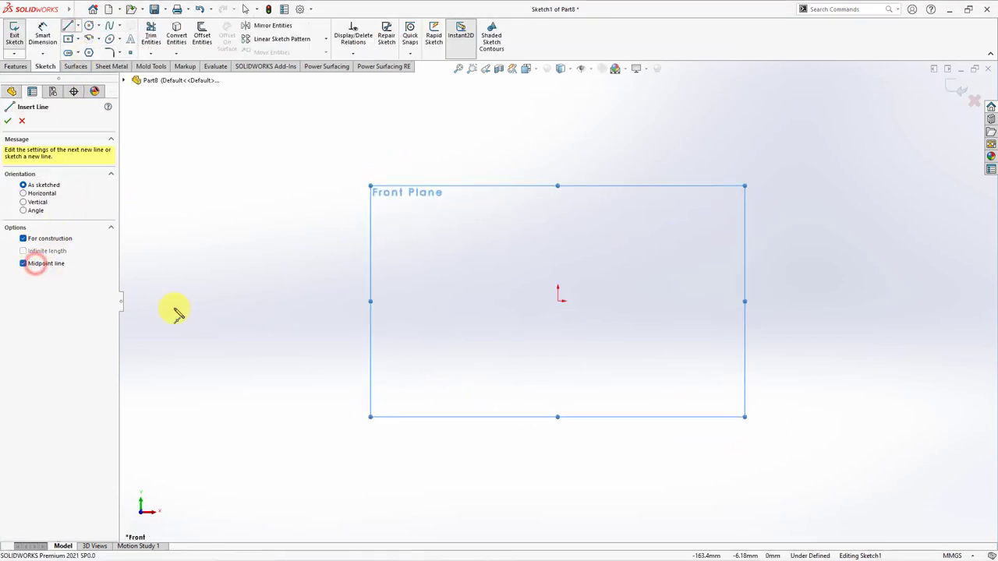
{"action": "left_click", "coordinate": [557, 301]}
{"action": "left_click", "coordinate": [301, 301]}
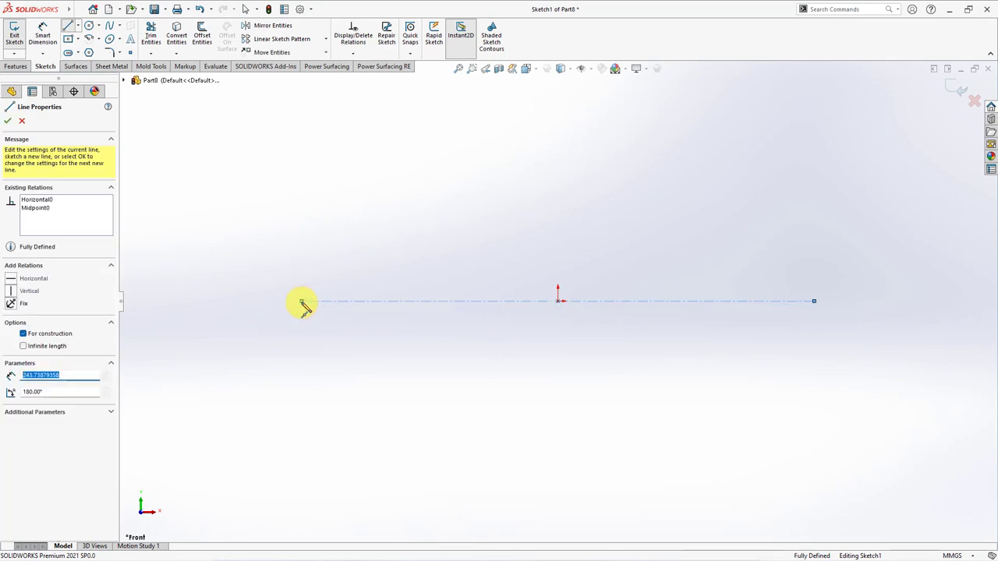
Draw short vertical construction lines at the left and right ends of the centerline.
{"action": "left_click", "coordinate": [302, 302]}
{"action": "left_click", "coordinate": [302, 212]}
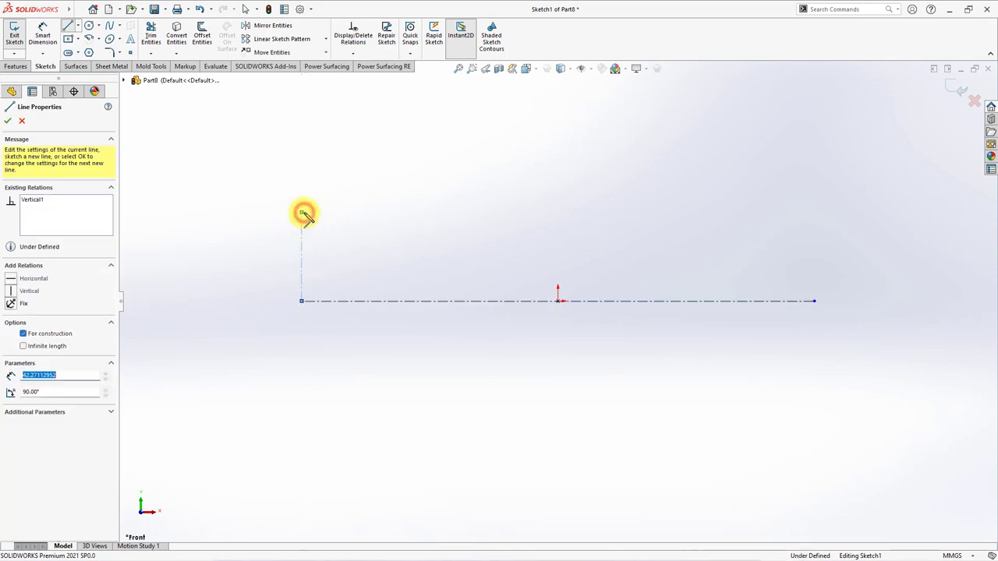
{"action": "right_click", "coordinate": [327, 194]}
{"action": "left_click", "coordinate": [814, 301]}
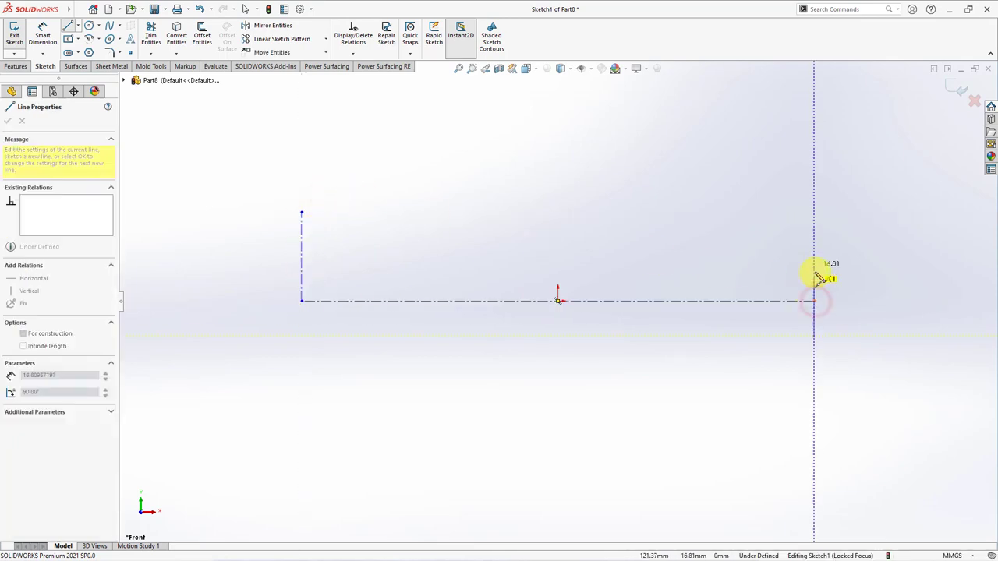
{"action": "left_click", "coordinate": [814, 257]}
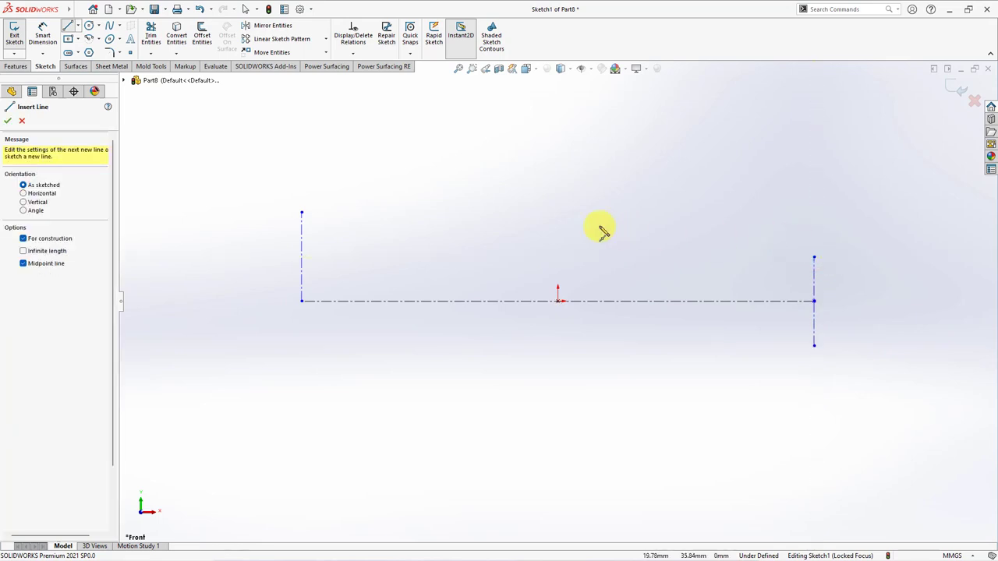
{"action": "left_click", "coordinate": [45, 35]}
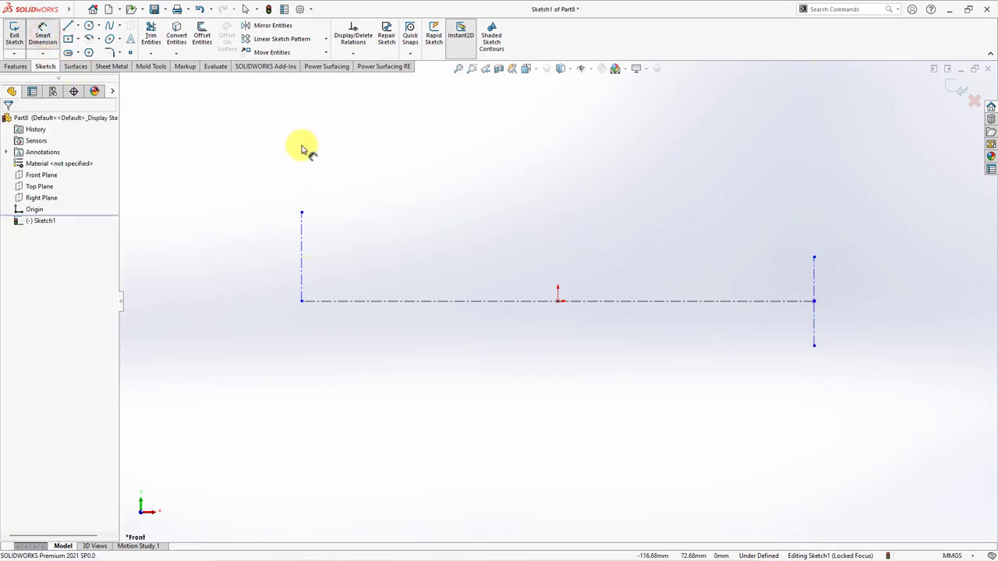
{"action": "left_click", "coordinate": [589, 301]}
Dimension the centerline length to 168 and the left end line to 54.
{"action": "left_click", "coordinate": [552, 397]}
{"action": "type", "text": "168"}
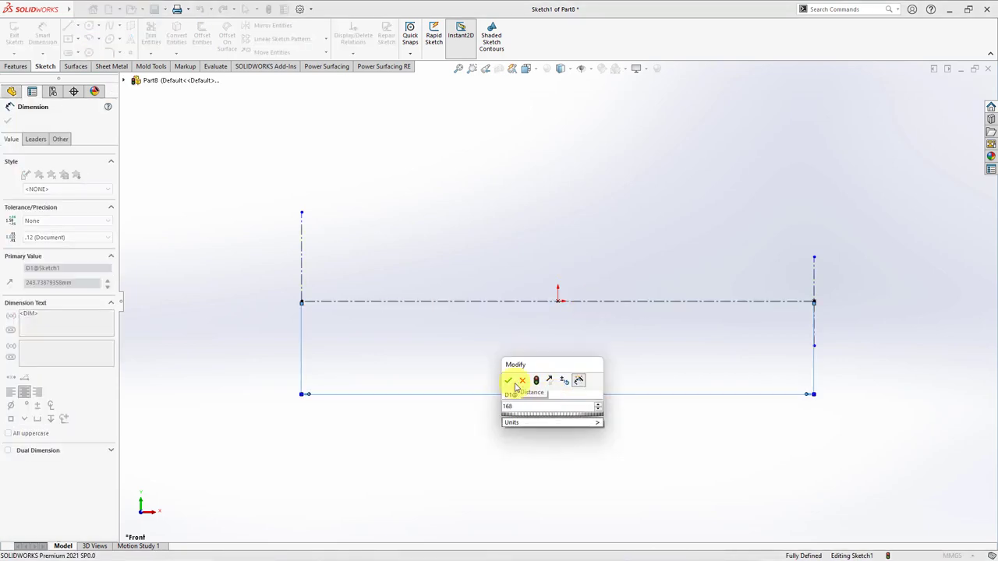
{"action": "left_click", "coordinate": [511, 380]}
{"action": "left_click", "coordinate": [301, 213]}
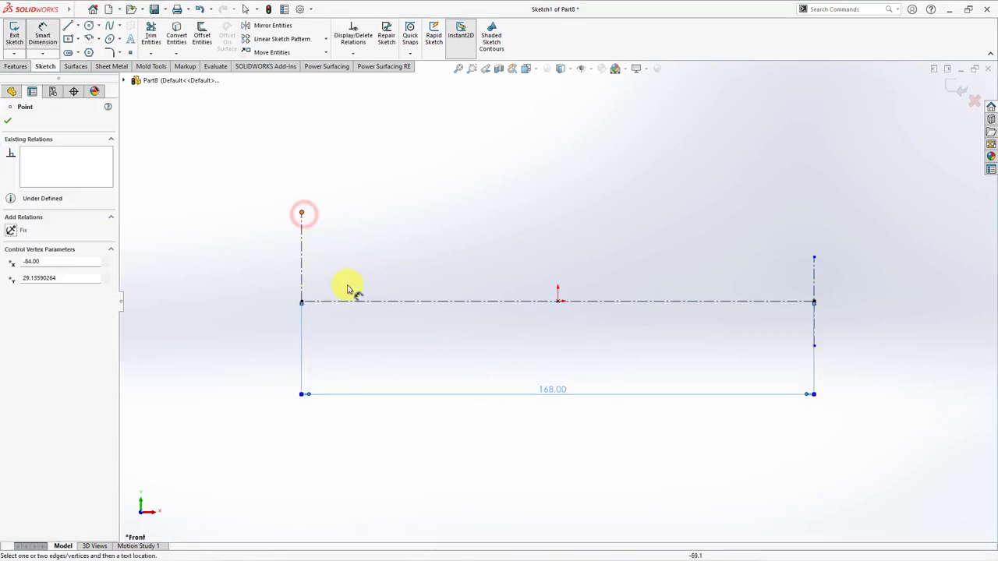
{"action": "left_click", "coordinate": [348, 300]}
{"action": "left_click", "coordinate": [265, 305]}
{"action": "type", "text": "54"}
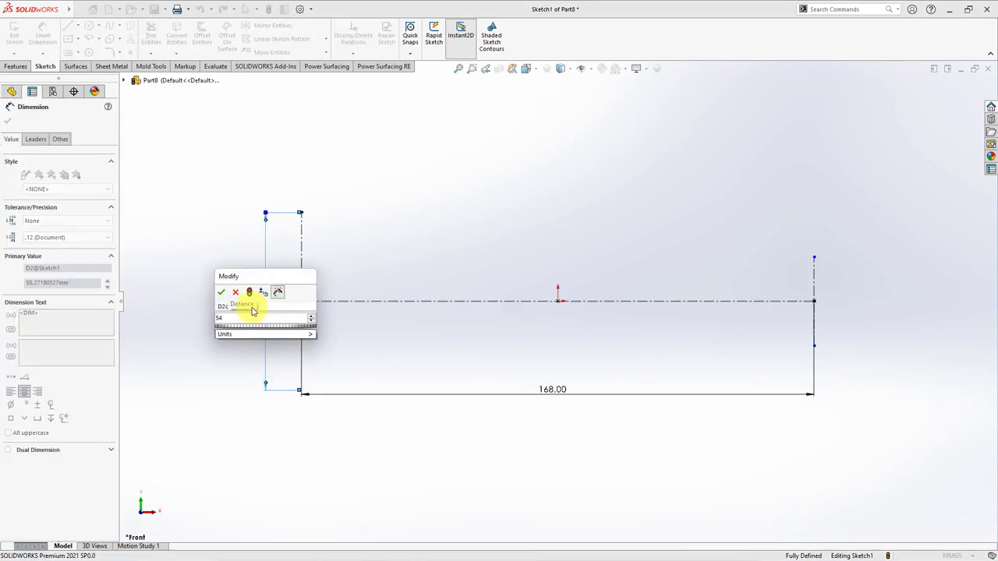
{"action": "left_click", "coordinate": [221, 294]}
Dimension the right end line to 52, fully defining the sketch.
{"action": "left_click", "coordinate": [814, 276]}
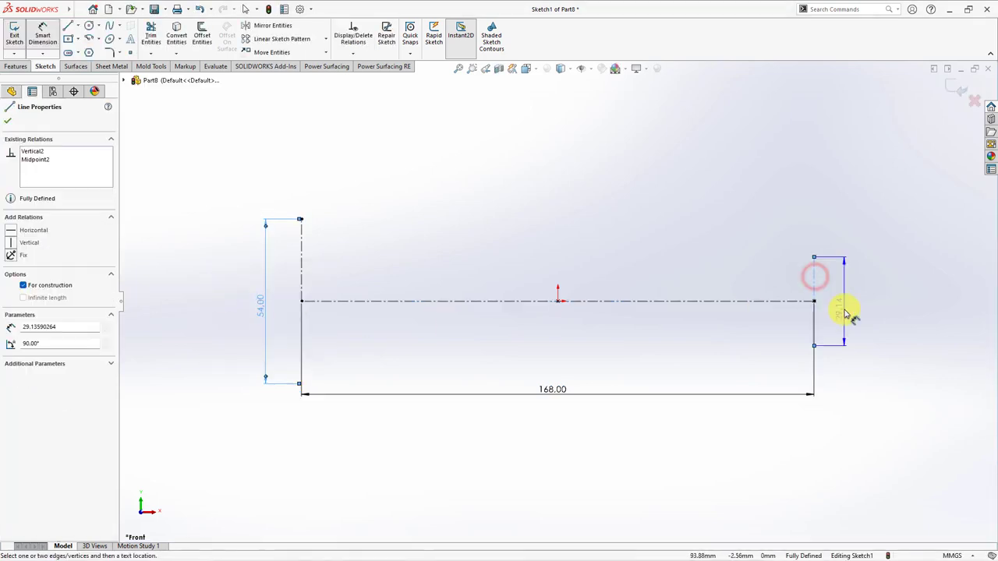
{"action": "left_click", "coordinate": [847, 303]}
{"action": "type", "text": "52"}
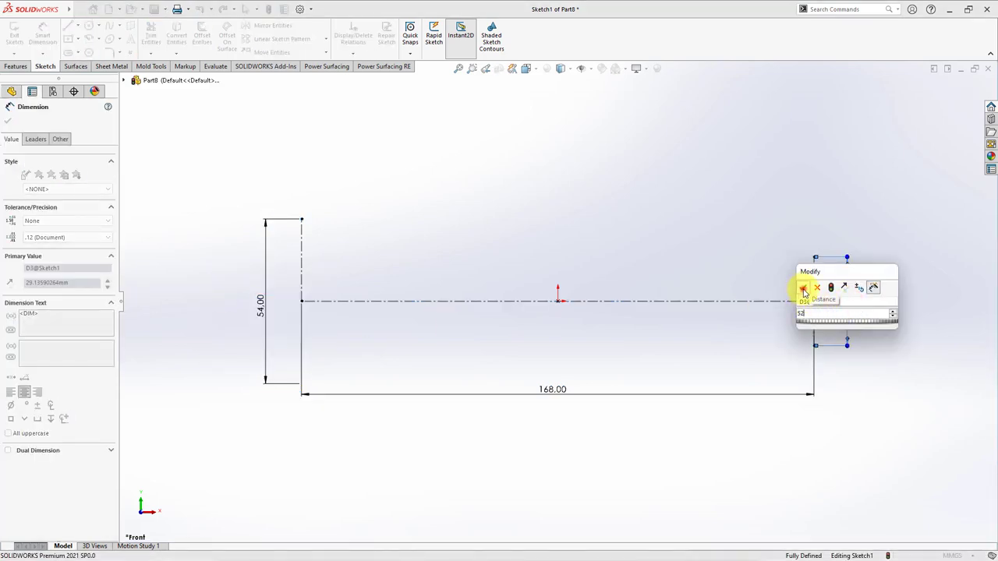
{"action": "left_click", "coordinate": [802, 288]}
{"action": "left_click", "coordinate": [7, 121]}
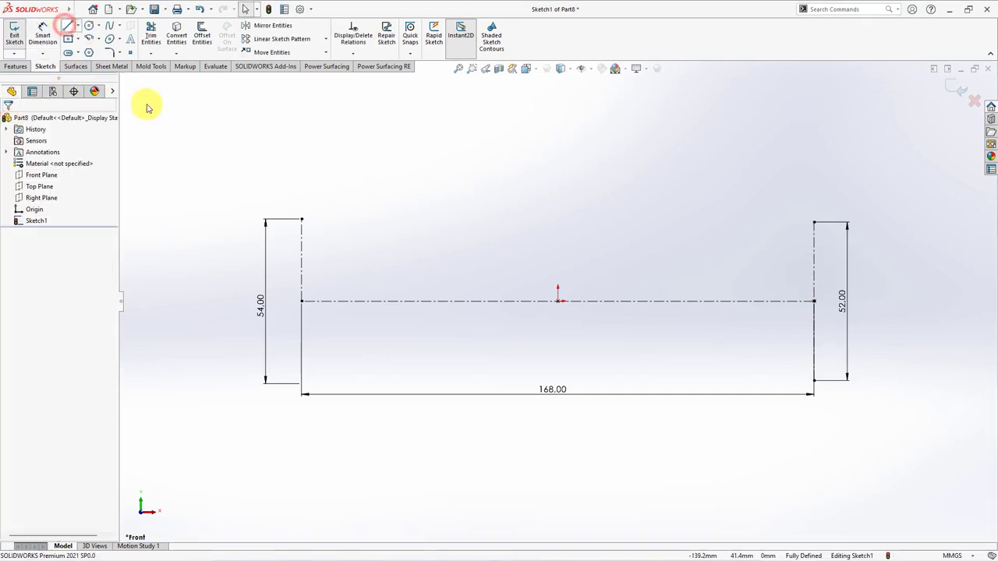
Draw the upper outline as a line chain: left slope, flat top, right taper.
{"action": "left_click", "coordinate": [302, 220]}
{"action": "left_click", "coordinate": [338, 241]}
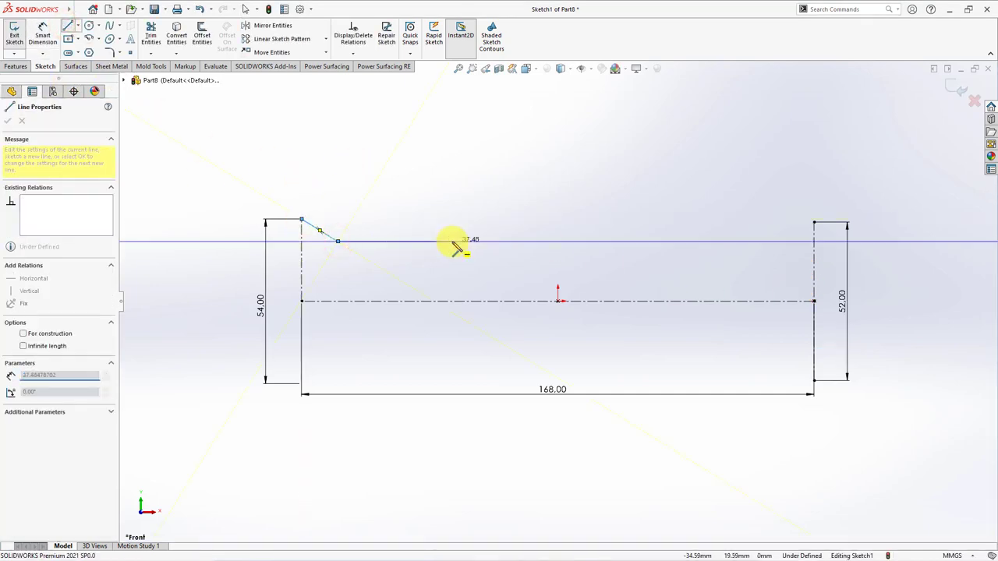
{"action": "left_click", "coordinate": [655, 241]}
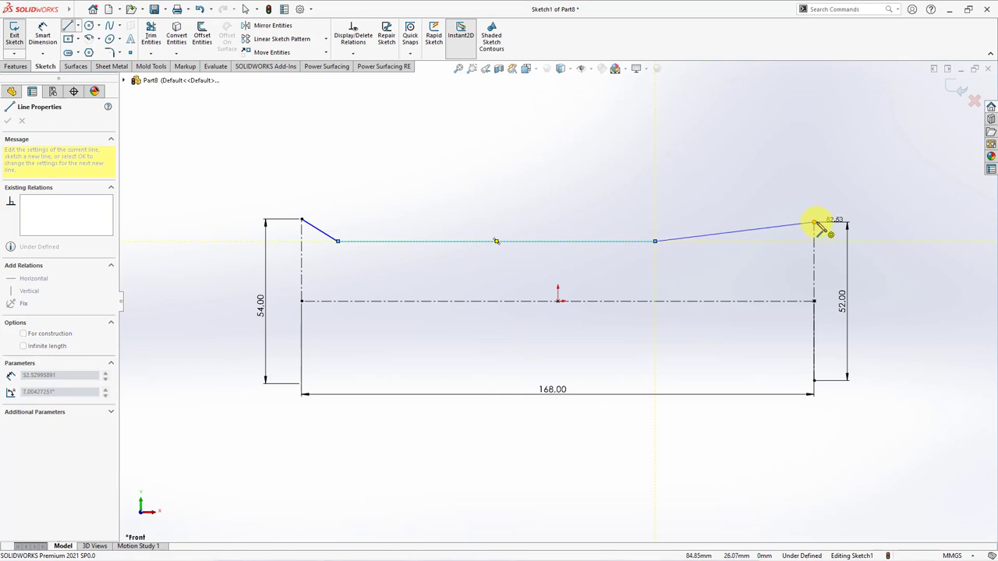
{"action": "left_click", "coordinate": [815, 224]}
{"action": "right_click", "coordinate": [821, 228]}
{"action": "left_click", "coordinate": [828, 234]}
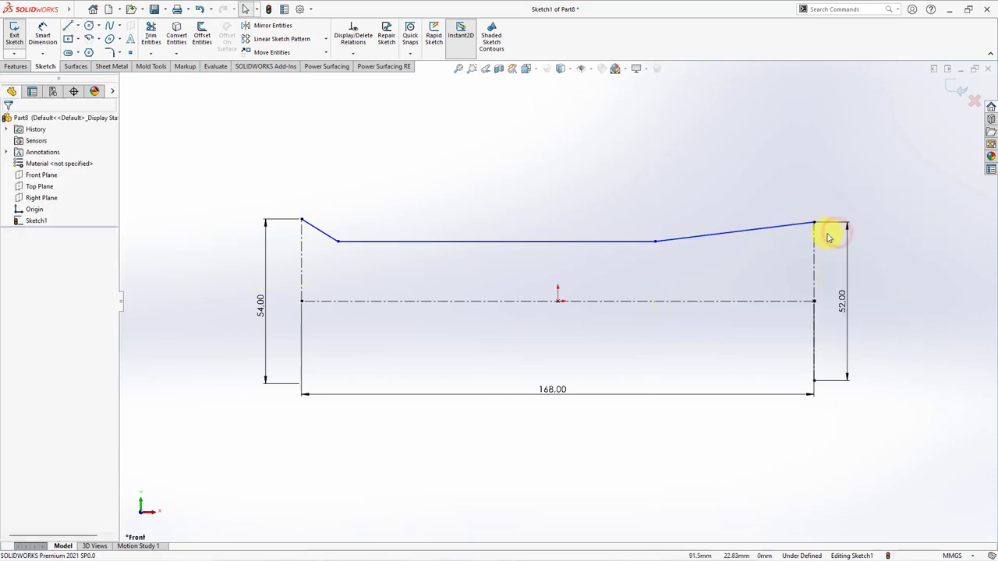
Set the flat top line 34.5 above the centerline.
{"action": "left_click", "coordinate": [47, 39]}
{"action": "left_click", "coordinate": [549, 241]}
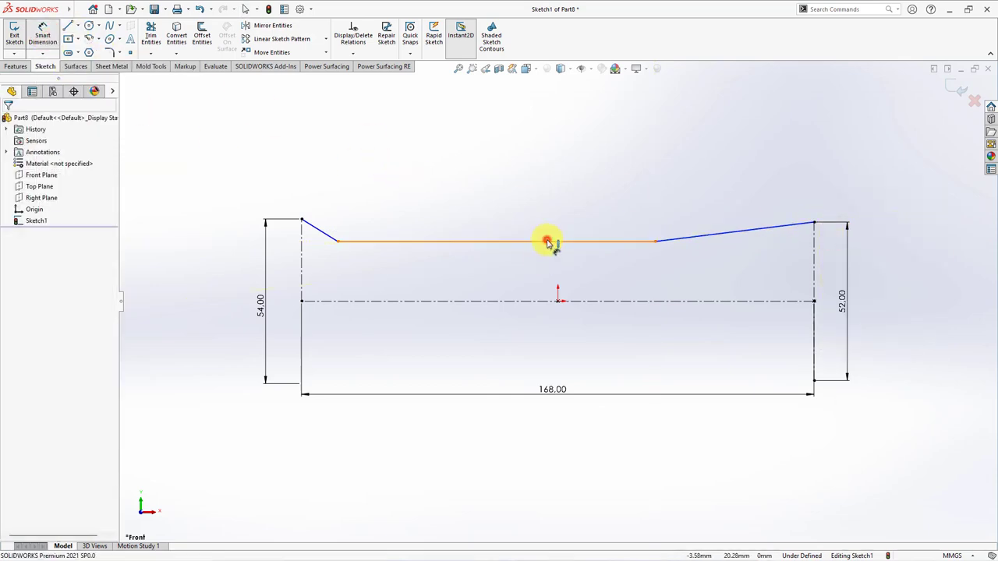
{"action": "left_click", "coordinate": [540, 301]}
{"action": "left_click", "coordinate": [519, 321]}
{"action": "type", "text": "34"}
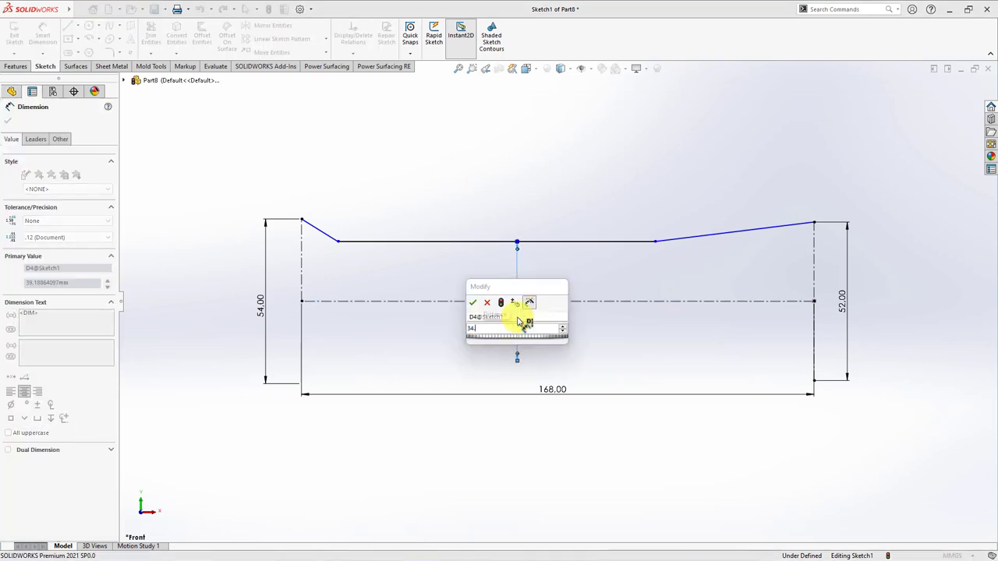
{"action": "type", "text": ".5"}
{"action": "left_click", "coordinate": [472, 303]}
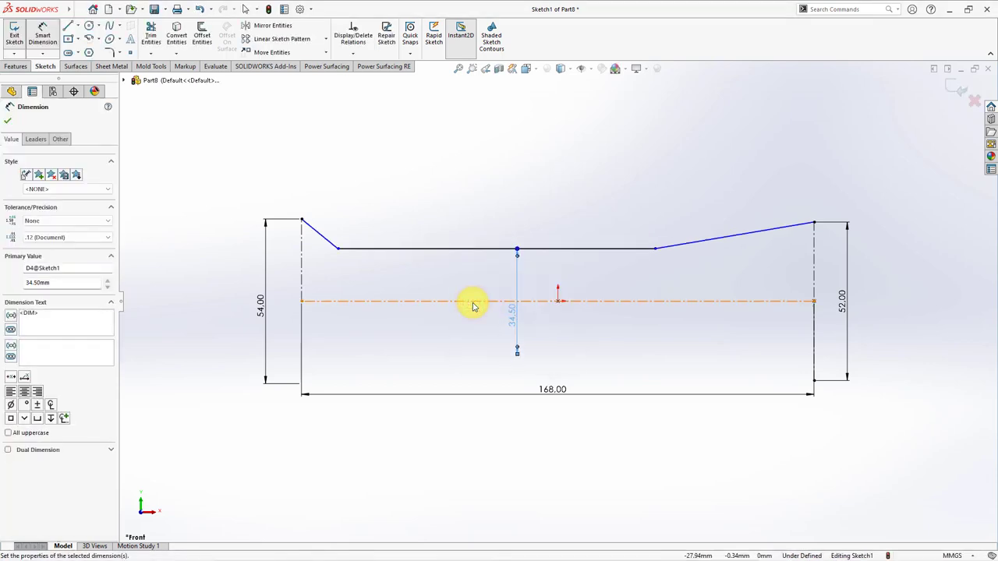
Dimension the left flare at 65° and the right taper at 9°.
{"action": "left_click", "coordinate": [330, 240]}
{"action": "left_click", "coordinate": [302, 267]}
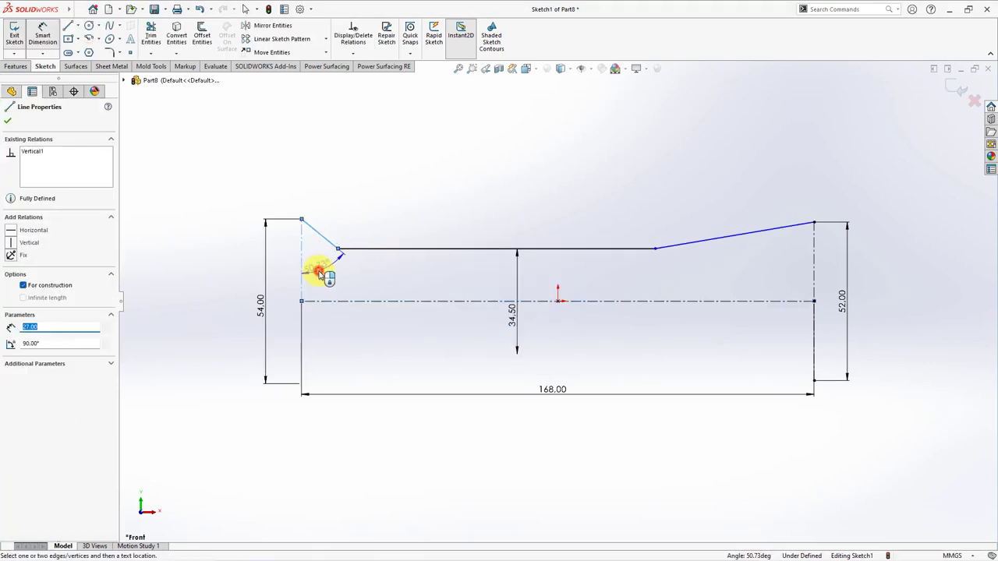
{"action": "left_click", "coordinate": [318, 273]}
{"action": "type", "text": "65"}
{"action": "left_click", "coordinate": [271, 258]}
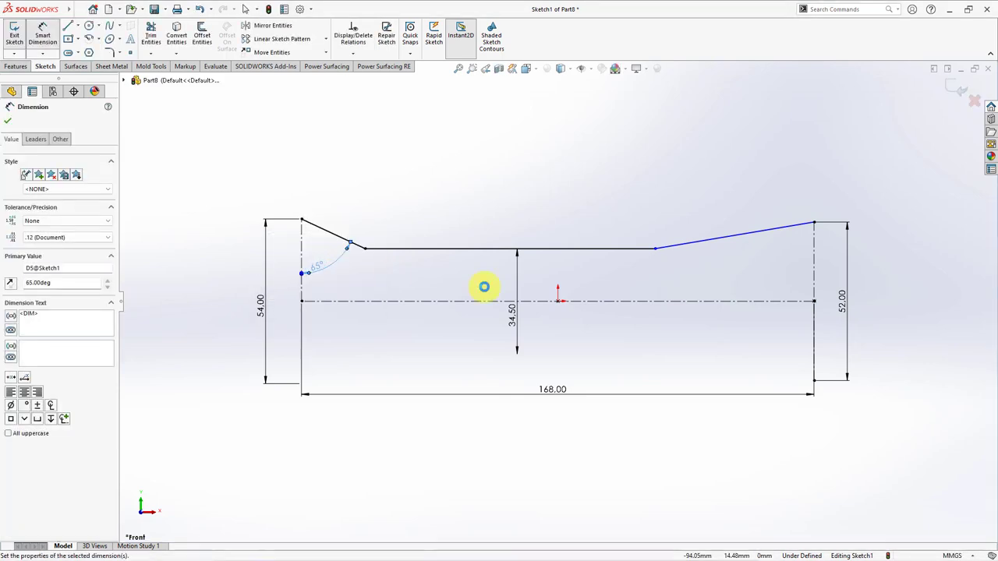
{"action": "left_click", "coordinate": [743, 238]}
{"action": "left_click", "coordinate": [729, 299]}
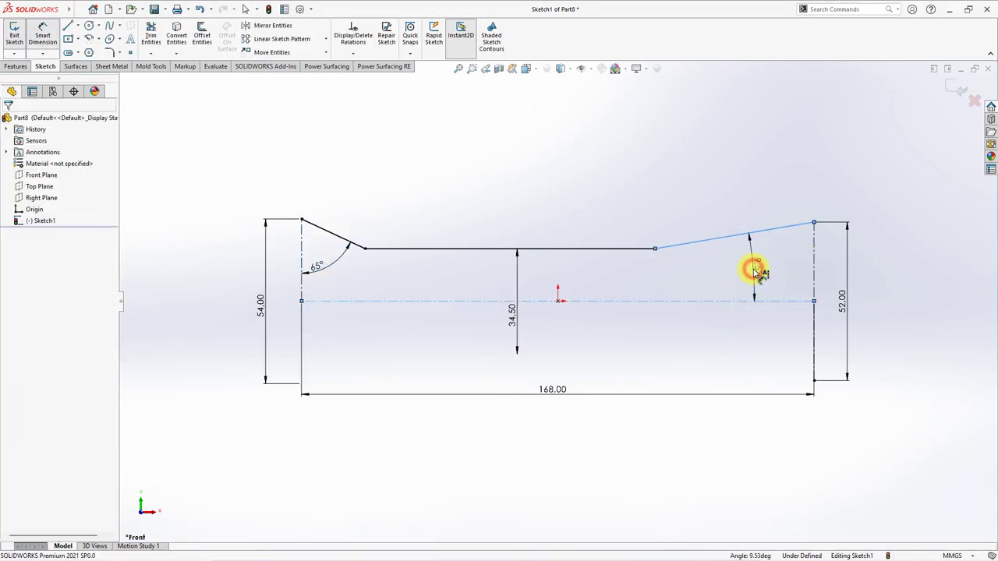
{"action": "left_click", "coordinate": [755, 270]}
{"action": "left_click", "coordinate": [709, 254]}
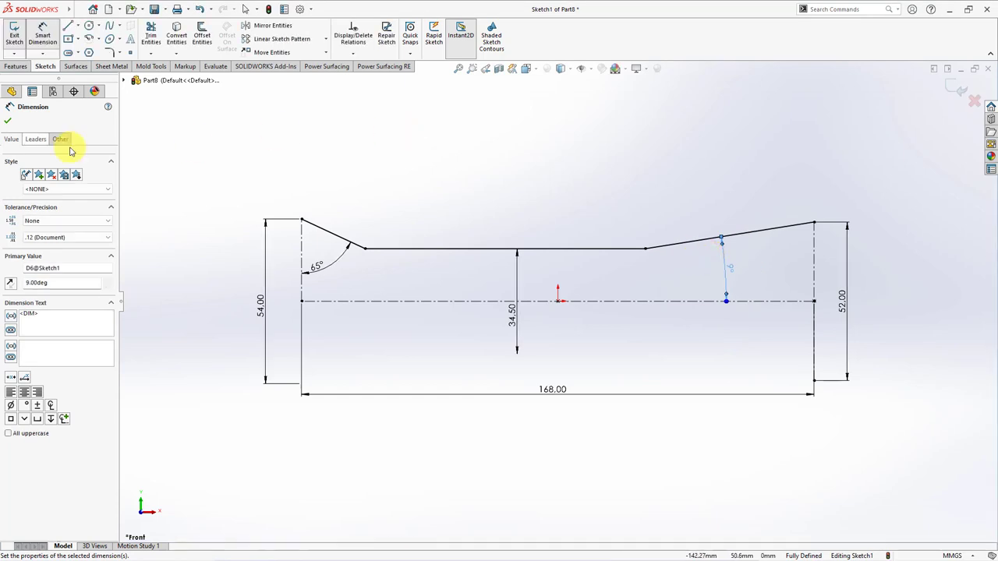
{"action": "left_click", "coordinate": [5, 124]}
{"action": "left_click", "coordinate": [109, 53]}
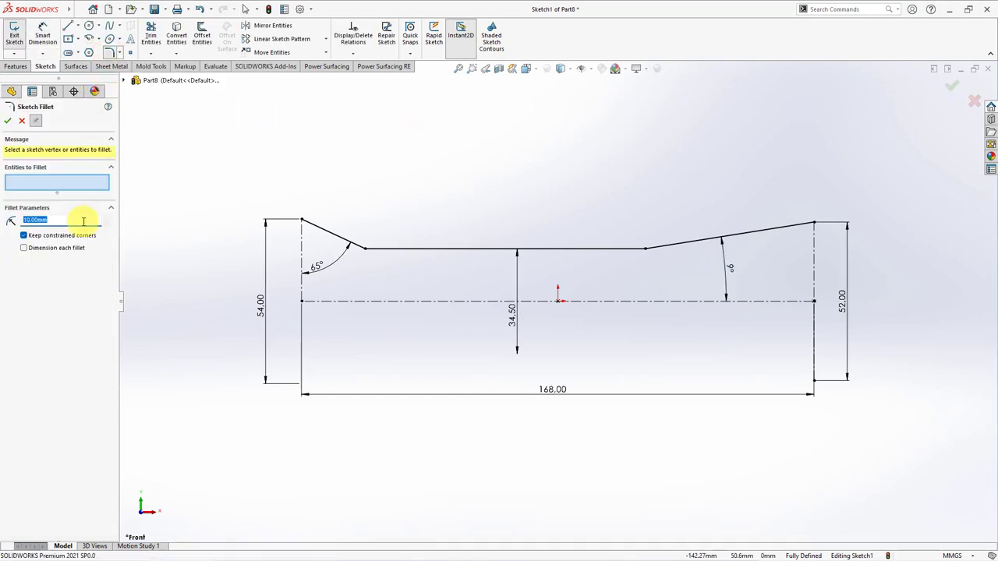
Fillet the left inner corner at R50 and the right inner corner at R250.
{"action": "left_click", "coordinate": [365, 250]}
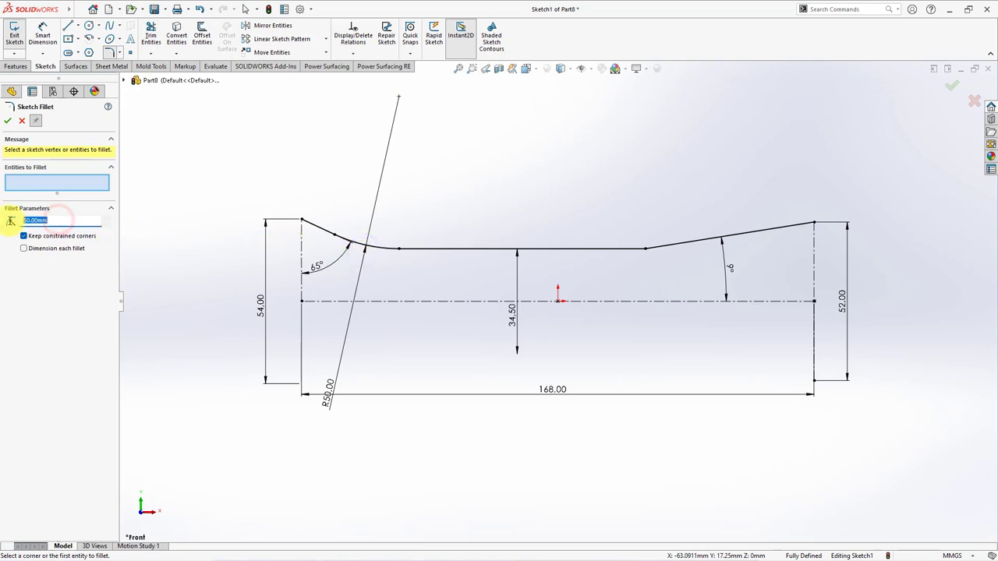
{"action": "type", "text": "250"}
{"action": "left_click", "coordinate": [646, 251]}
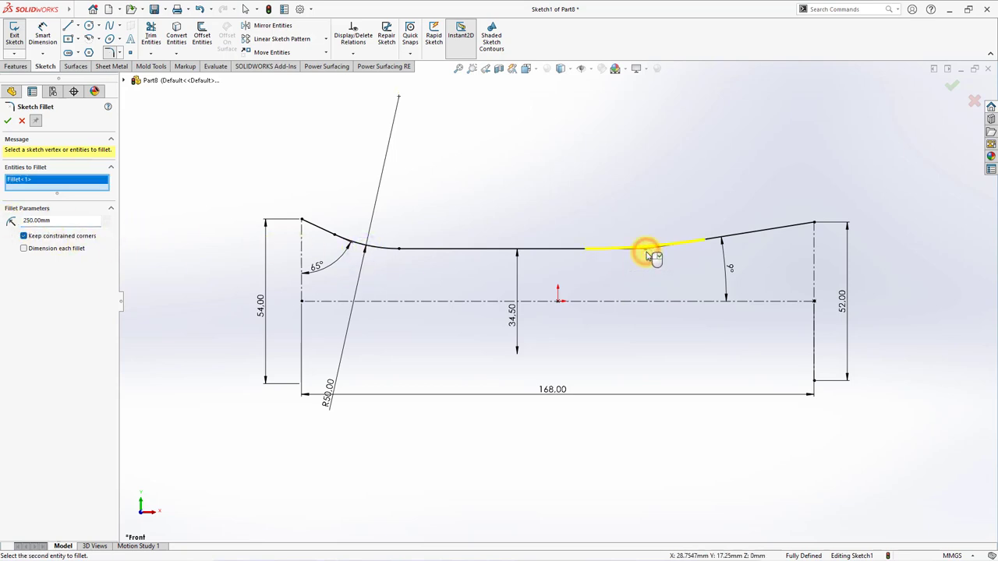
{"action": "left_click", "coordinate": [9, 123]}
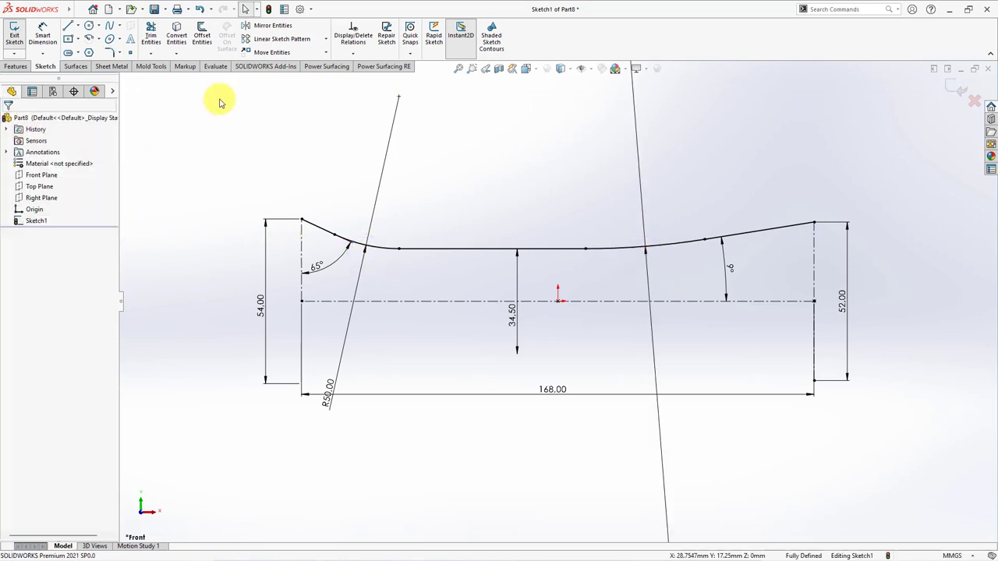
Mirror the sloped lines, fillet arcs and flat top about the horizontal centerline.
{"action": "left_click", "coordinate": [263, 26]}
{"action": "left_click", "coordinate": [319, 227]}
{"action": "left_click", "coordinate": [346, 241]}
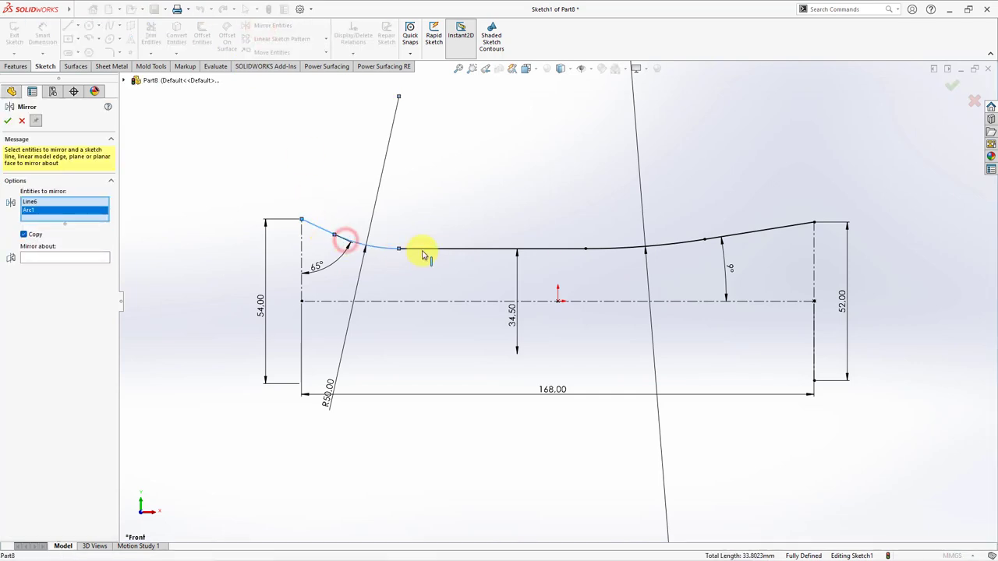
{"action": "left_click", "coordinate": [422, 249]}
{"action": "left_click", "coordinate": [628, 248]}
{"action": "left_click", "coordinate": [743, 234]}
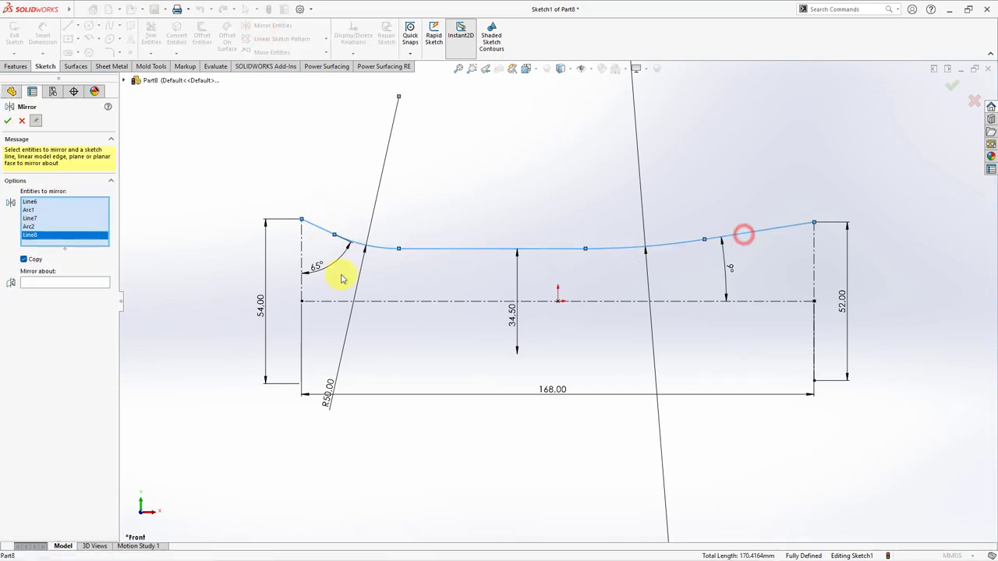
{"action": "left_click", "coordinate": [78, 283]}
{"action": "left_click", "coordinate": [401, 302]}
{"action": "left_click", "coordinate": [9, 122]}
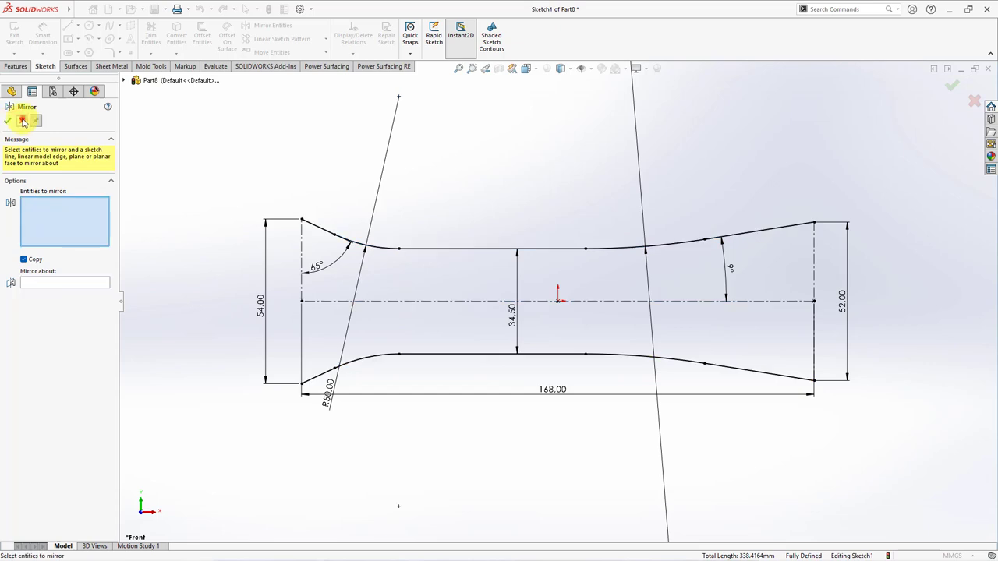
Exit Sketch1 and start a new sketch on the Top Plane.
{"action": "left_click", "coordinate": [956, 88]}
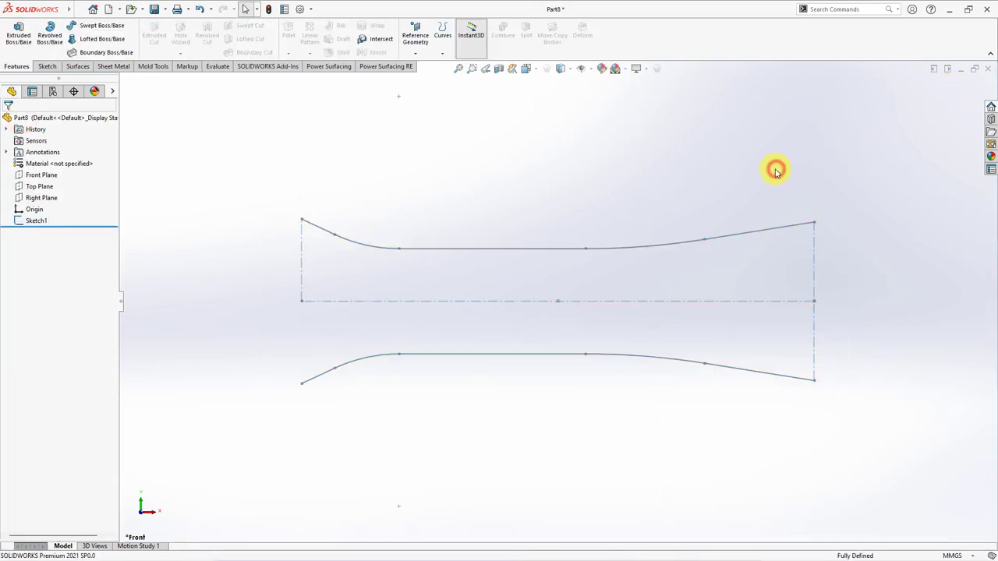
{"action": "middle_click_drag", "start_coordinate": [775, 166], "coordinate": [746, 281]}
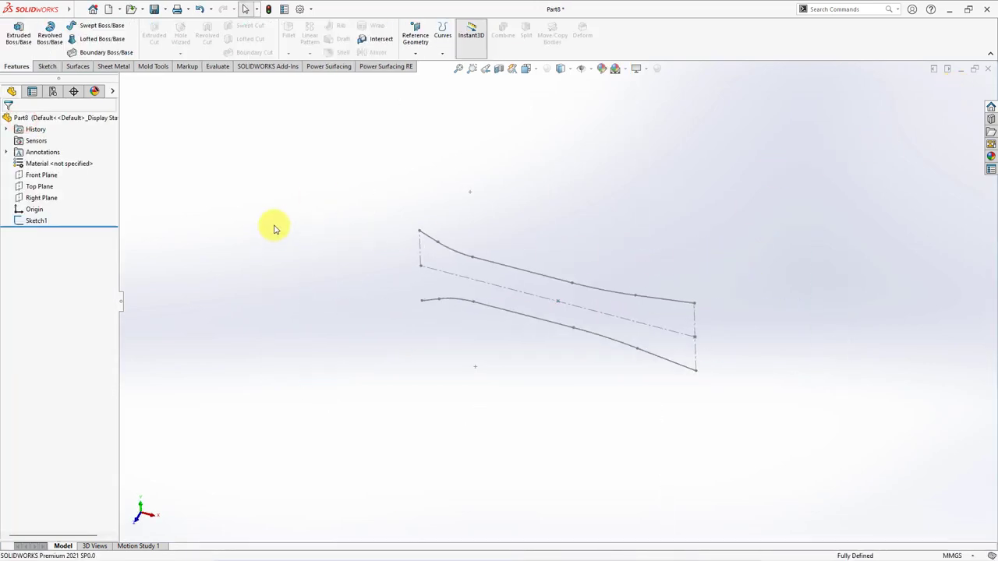
{"action": "left_click", "coordinate": [39, 187]}
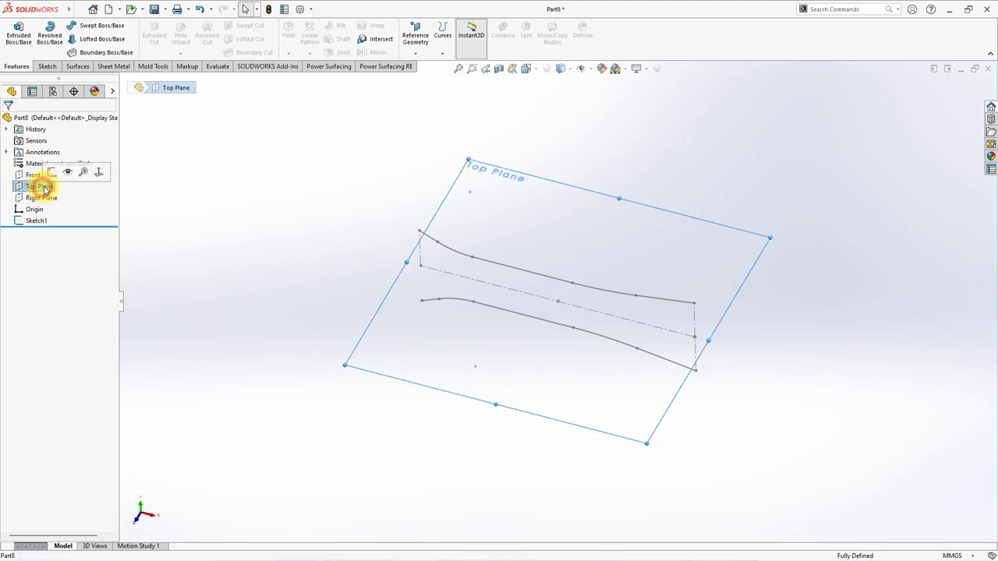
{"action": "left_click", "coordinate": [44, 164]}
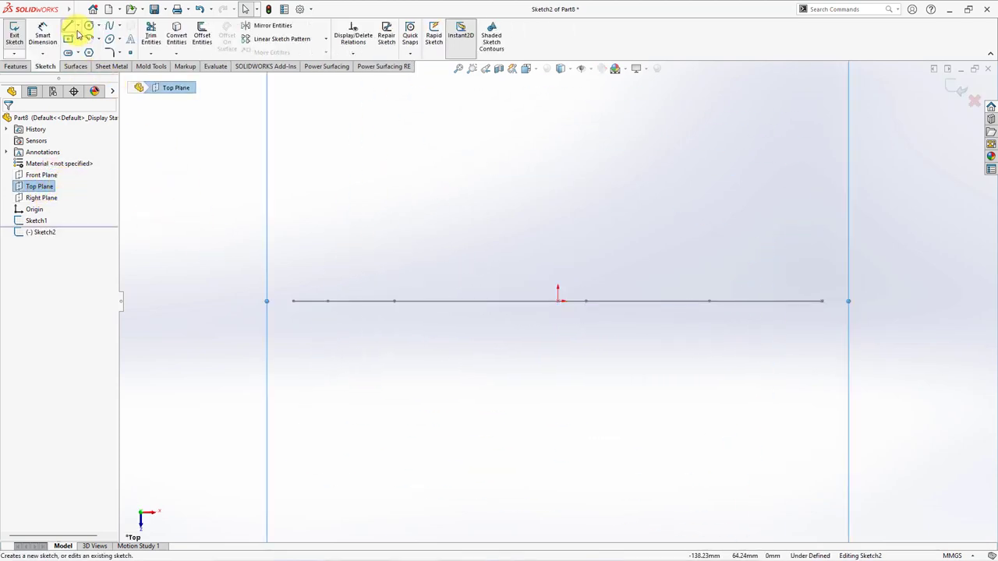
Draw vertical midpoint centerlines at the left and right ends of the handle axis.
{"action": "left_click", "coordinate": [78, 26]}
{"action": "left_click", "coordinate": [84, 49]}
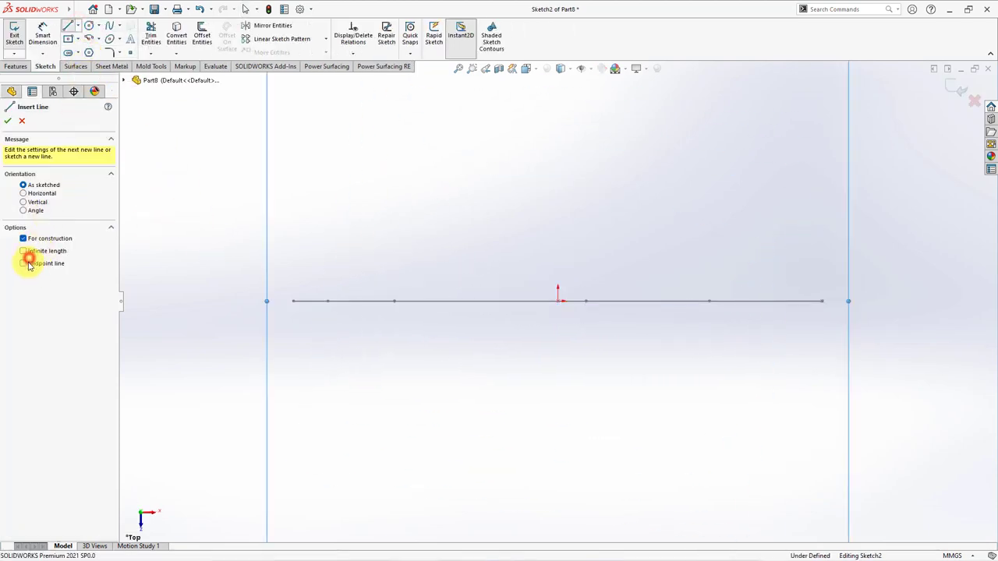
{"action": "left_click", "coordinate": [293, 301]}
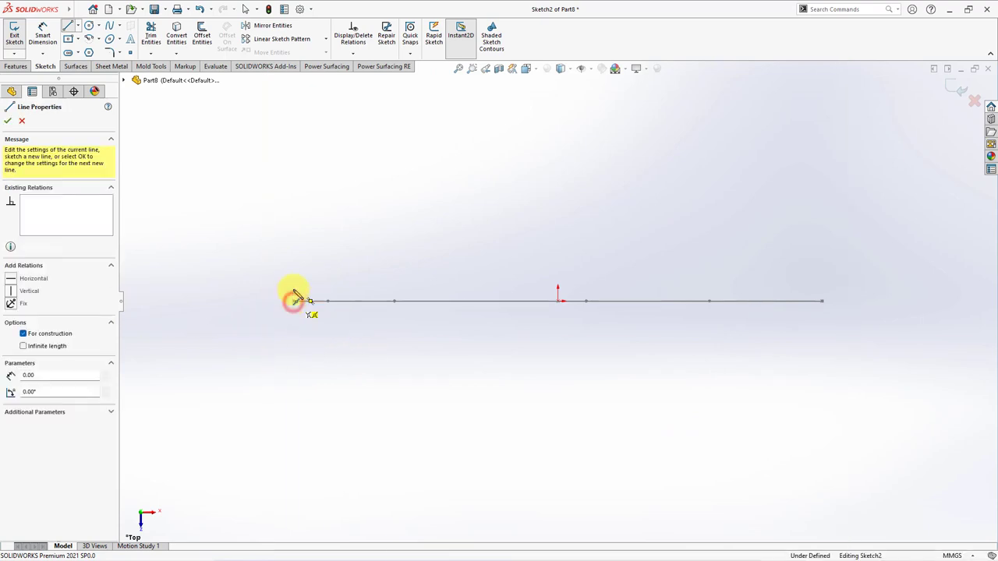
{"action": "left_click", "coordinate": [293, 234]}
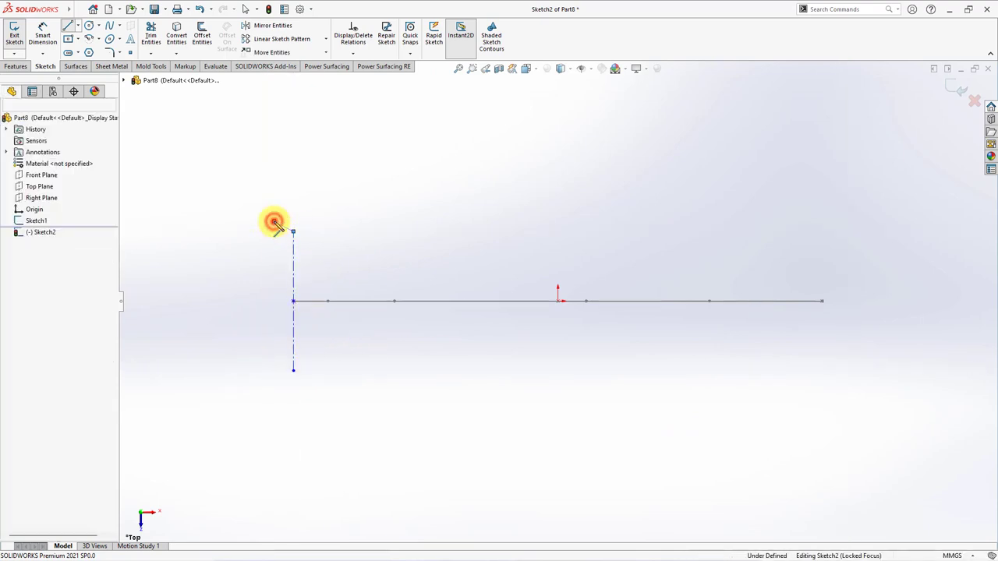
{"action": "left_click", "coordinate": [823, 302]}
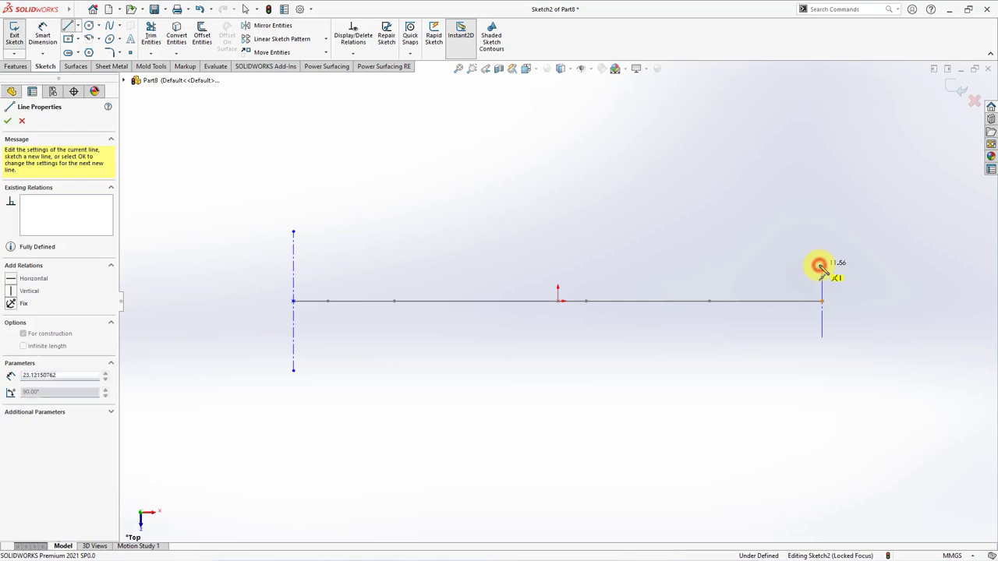
{"action": "left_click", "coordinate": [822, 265]}
{"action": "right_click", "coordinate": [810, 255]}
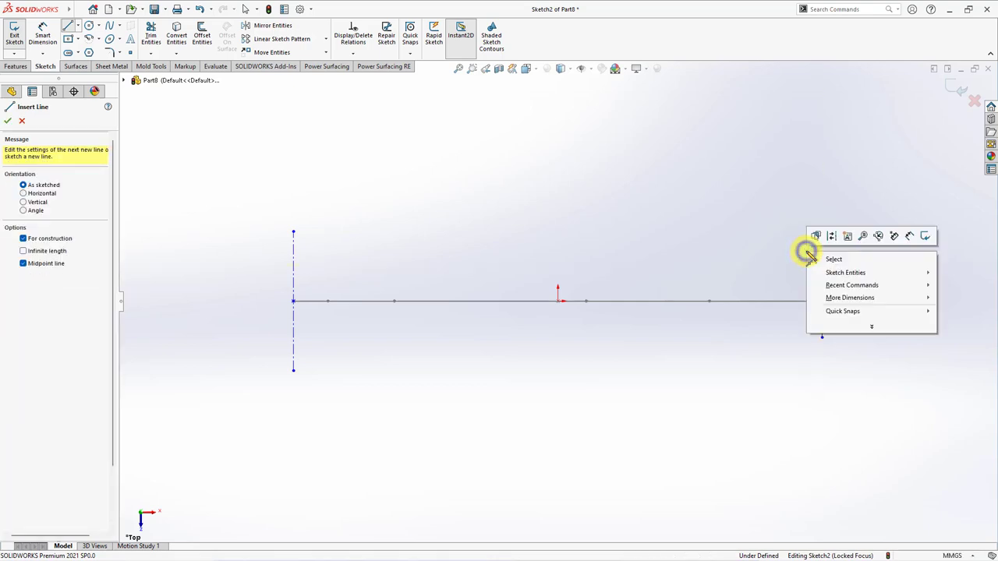
{"action": "left_click", "coordinate": [816, 259]}
Reposition the left centerline's midpoint and return to the top-down sketch view.
{"action": "mouse_move", "coordinate": [736, 254]}
{"action": "middle_mouse_down"}
{"action": "mouse_move", "coordinate": [673, 283]}
{"action": "mouse_move", "coordinate": [322, 300]}
{"action": "middle_mouse_up"}
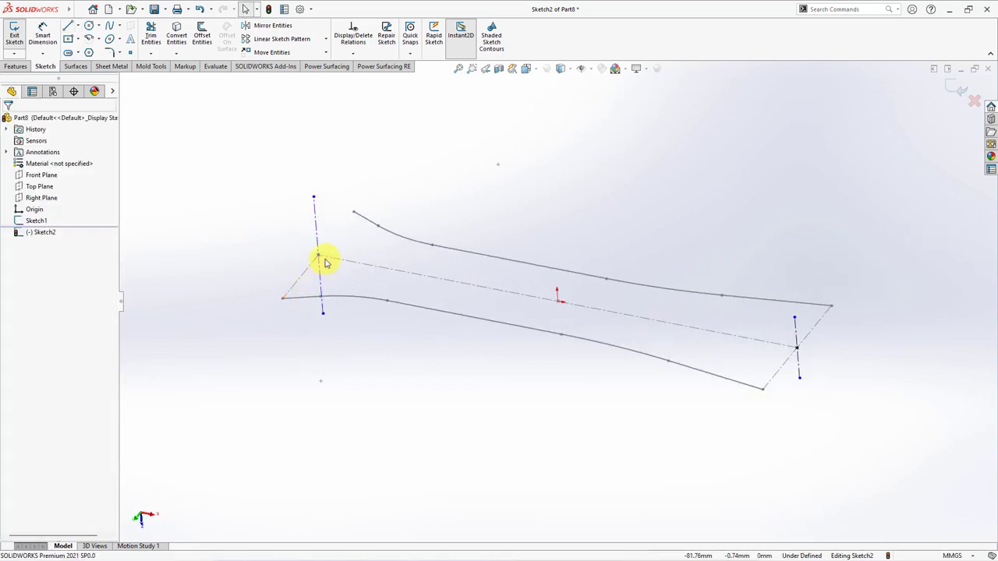
{"action": "left_click_drag", "start_coordinate": [325, 261], "coordinate": [307, 256]}
{"action": "left_click", "coordinate": [285, 246]}
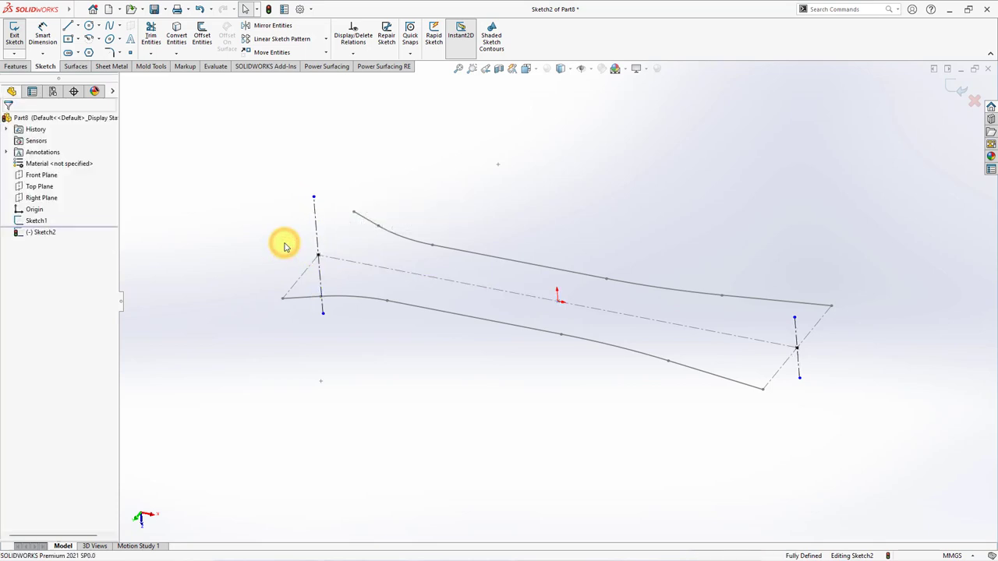
{"action": "key", "text": "ctrl+5"}
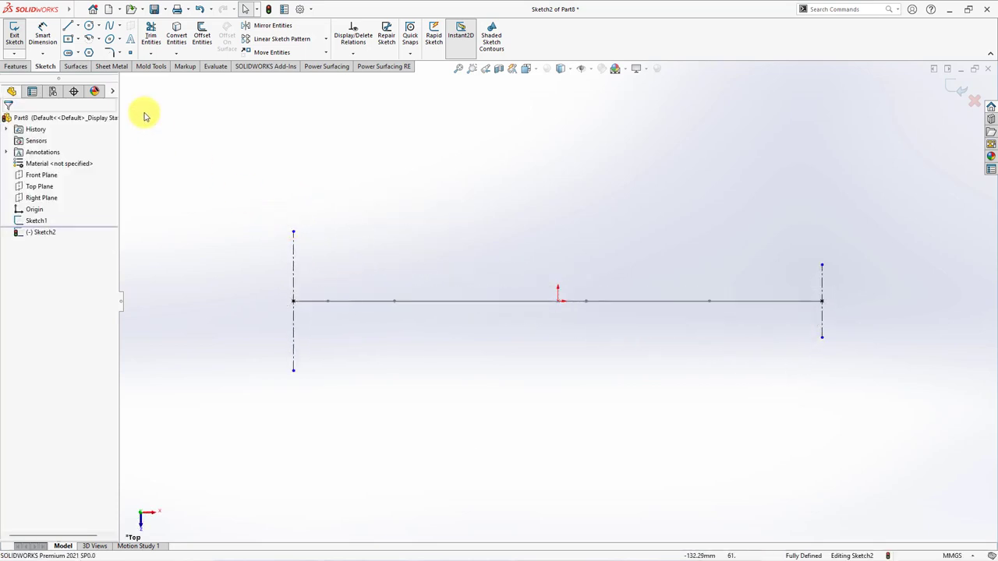
Draw a flat line from the left end, a tangent arc, and a slope to the right end.
{"action": "left_click", "coordinate": [67, 29]}
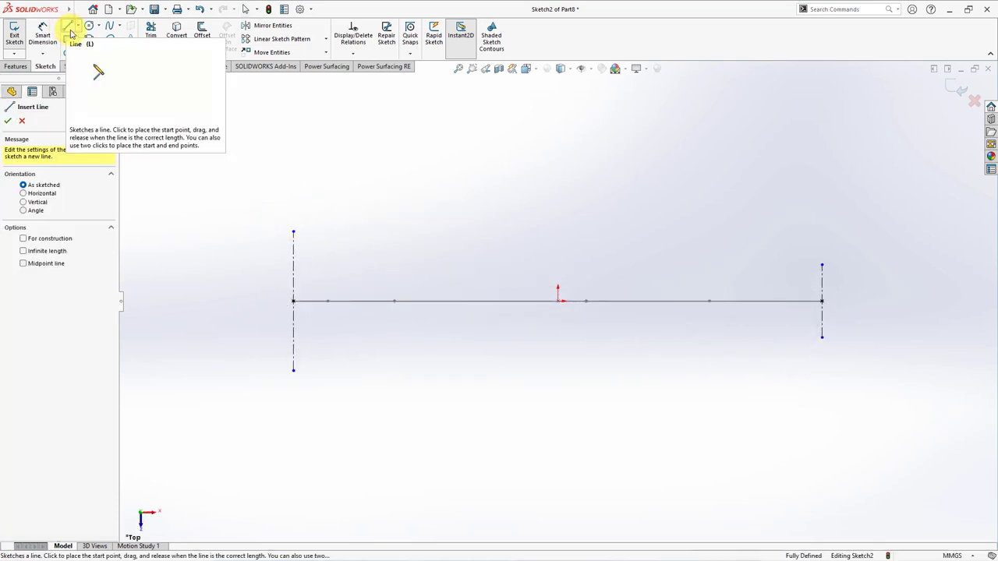
{"action": "left_click", "coordinate": [294, 233]}
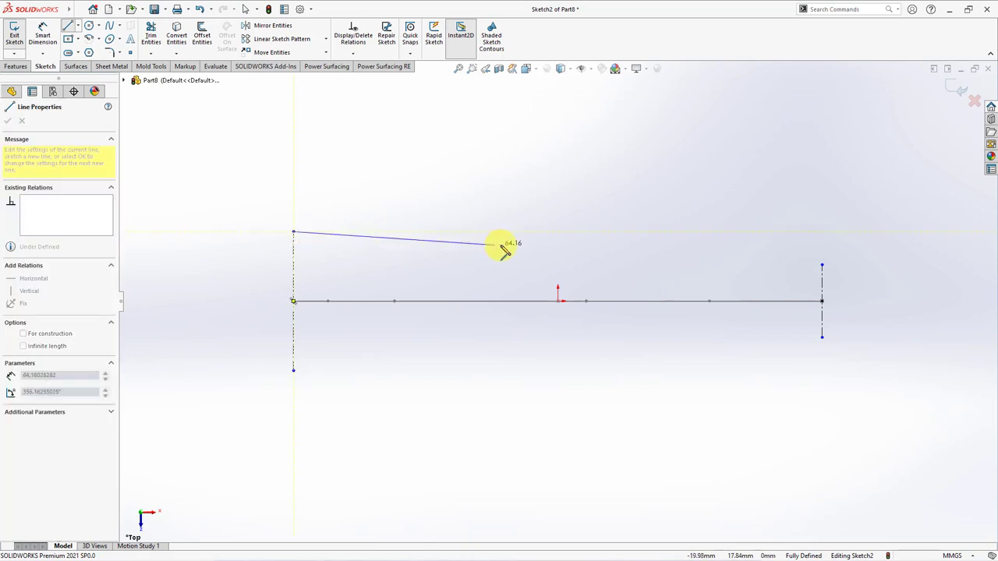
{"action": "left_click", "coordinate": [613, 232]}
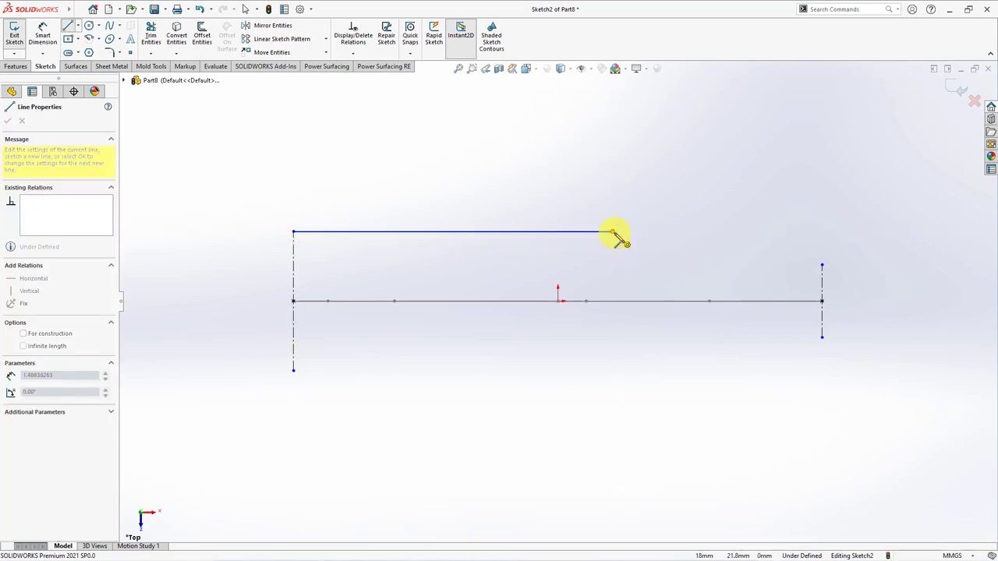
{"action": "left_click", "coordinate": [689, 247]}
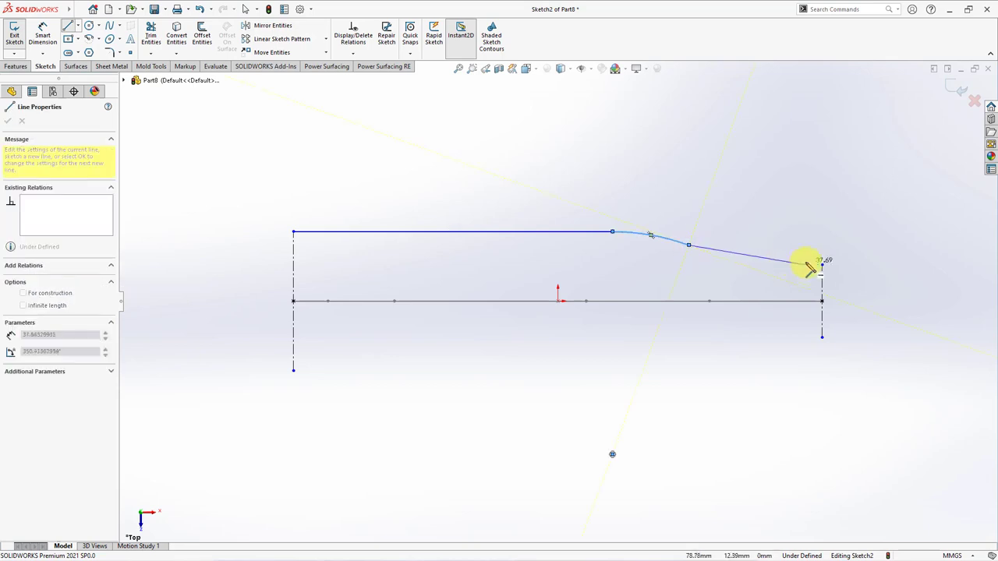
{"action": "left_click", "coordinate": [821, 265]}
{"action": "right_click", "coordinate": [822, 266]}
{"action": "left_click", "coordinate": [832, 269]}
Make the sloped line tangent to the arc.
{"action": "left_click", "coordinate": [695, 248]}
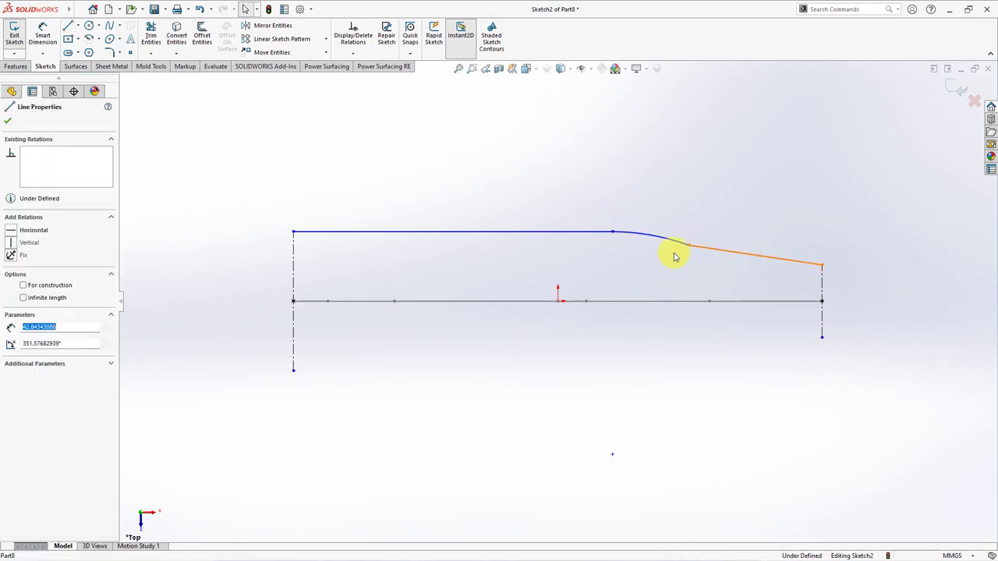
{"action": "left_click", "coordinate": [675, 245], "text": "ctrl"}
{"action": "left_click", "coordinate": [703, 197]}
{"action": "left_click", "coordinate": [624, 199]}
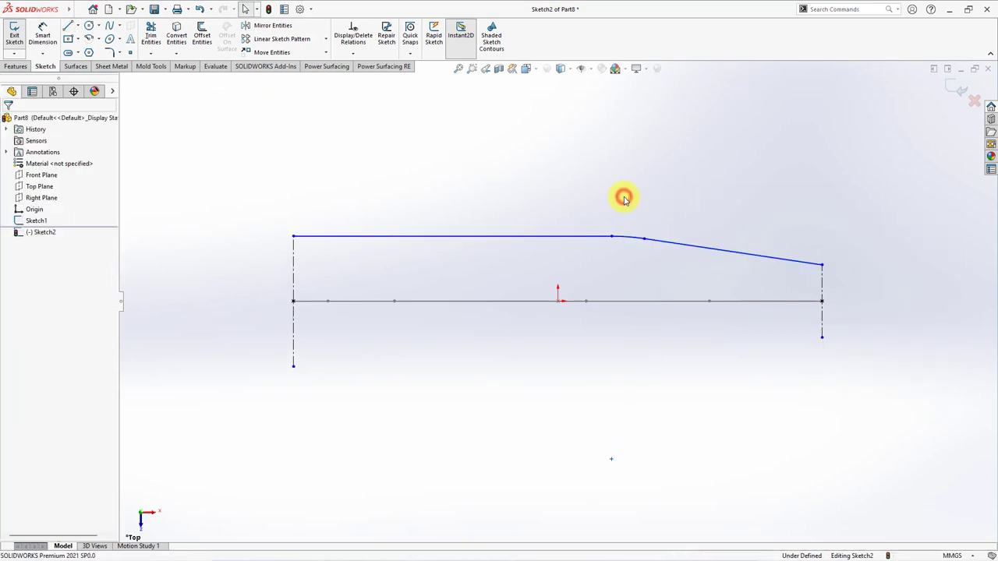
{"action": "left_click", "coordinate": [43, 39]}
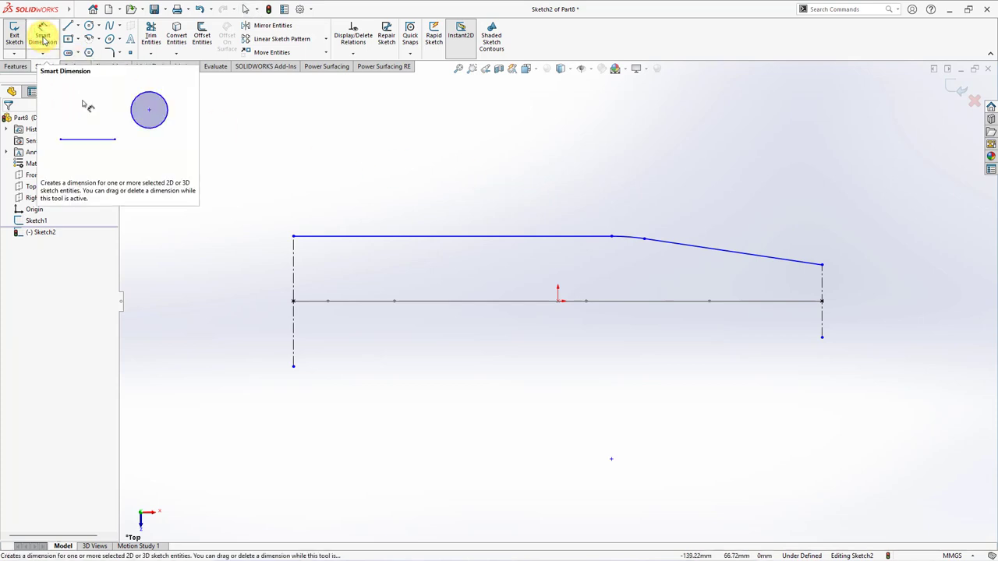
Dimension the right end centerline to 17 and the left end centerline to 28.
{"action": "left_click", "coordinate": [824, 293]}
{"action": "left_click", "coordinate": [863, 307]}
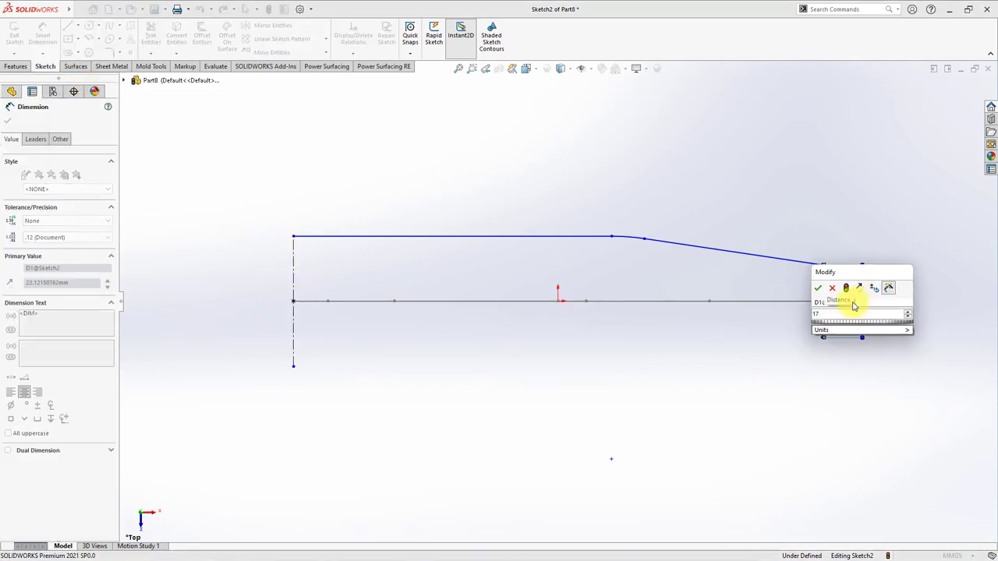
{"action": "left_click", "coordinate": [820, 290]}
{"action": "left_click", "coordinate": [294, 277]}
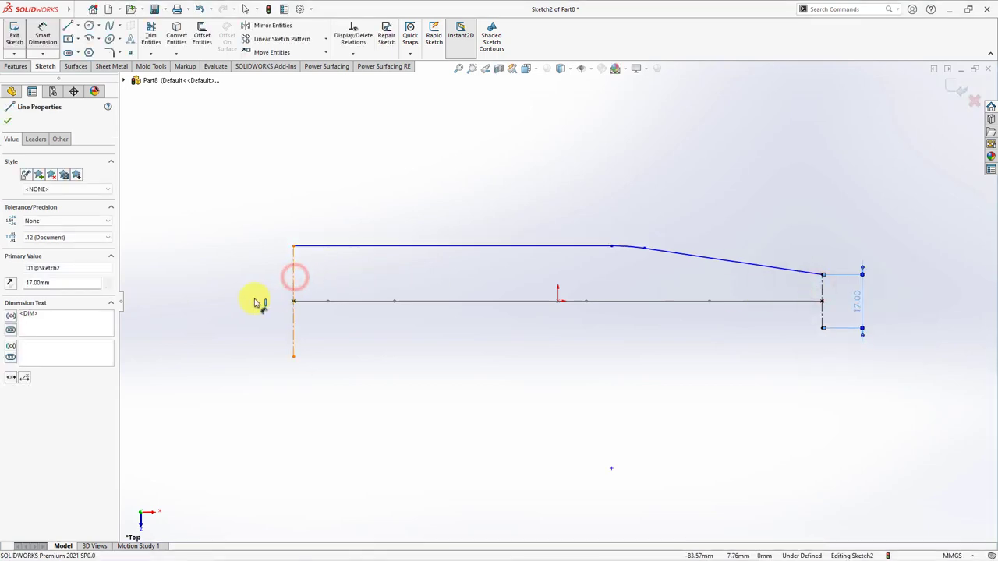
{"action": "left_click", "coordinate": [258, 302]}
{"action": "type", "text": "28"}
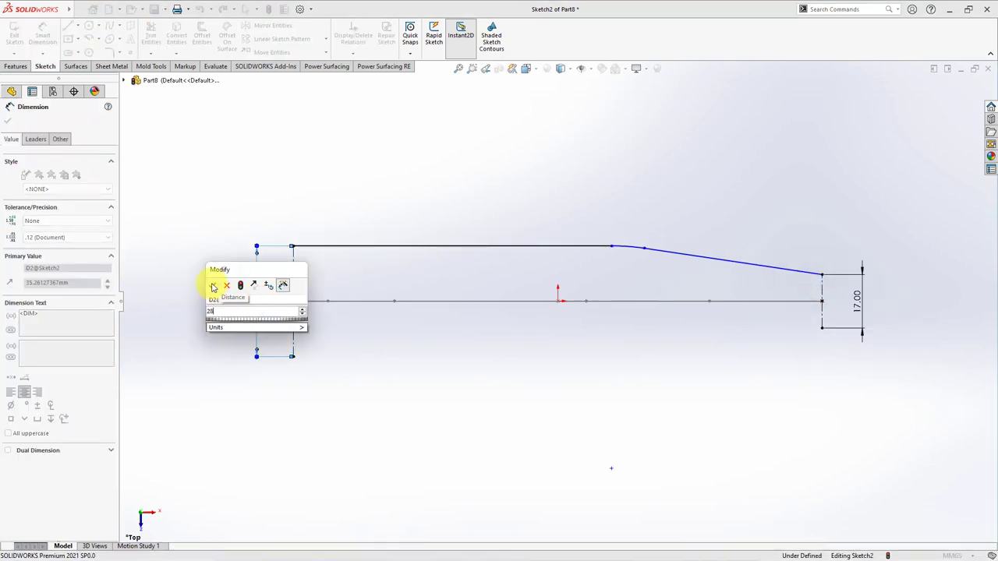
{"action": "left_click", "coordinate": [212, 285]}
Add Vertical and Horizontal relations between outline points and Sketch1 profile points.
{"action": "middle_click_drag", "start_coordinate": [368, 212], "coordinate": [548, 234]}
{"action": "right_click", "coordinate": [570, 153]}
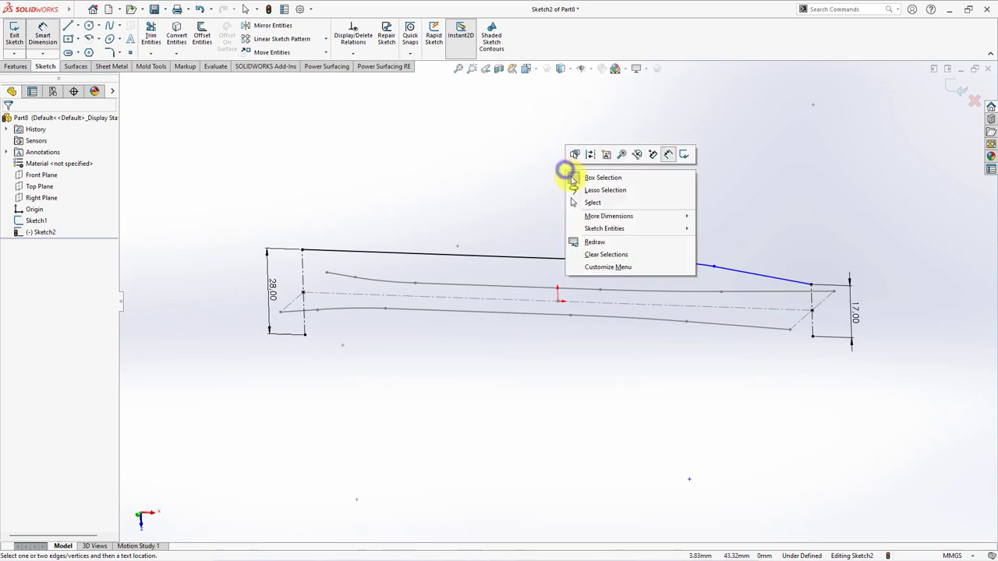
{"action": "middle_click_drag", "start_coordinate": [570, 153], "coordinate": [581, 205]}
{"action": "left_click", "coordinate": [715, 267]}
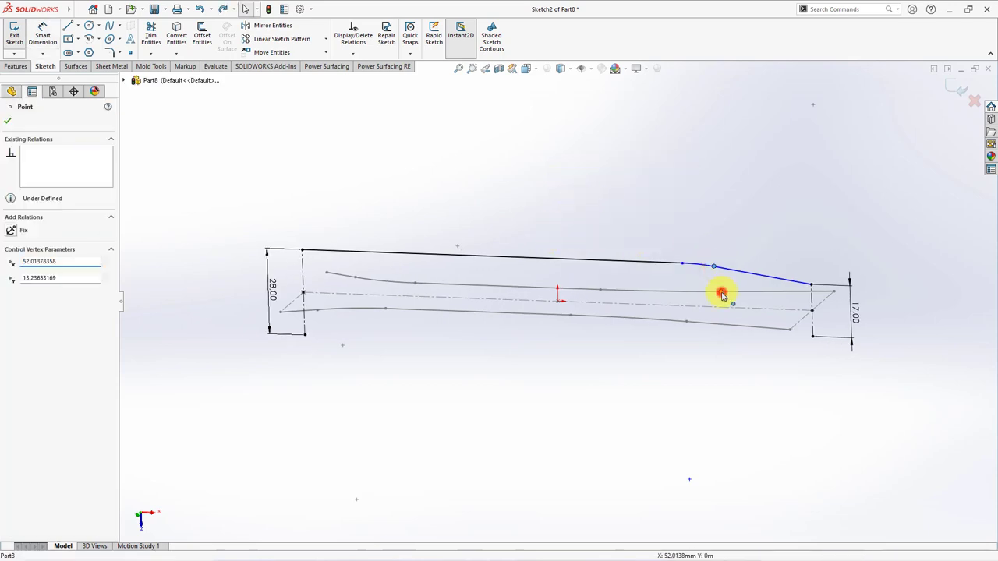
{"action": "left_click", "coordinate": [720, 293], "text": "ctrl"}
{"action": "left_click", "coordinate": [772, 248]}
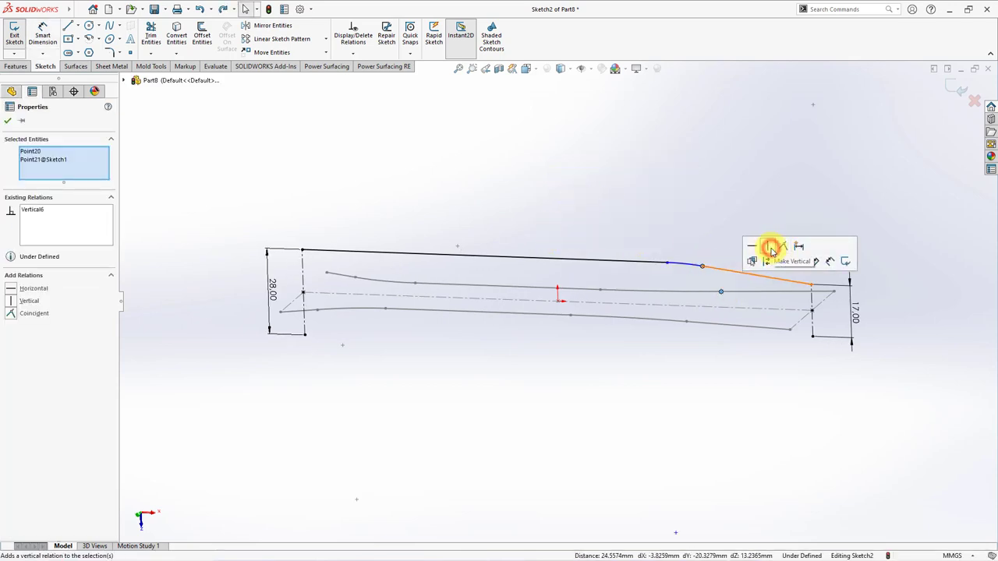
{"action": "left_click", "coordinate": [668, 263]}
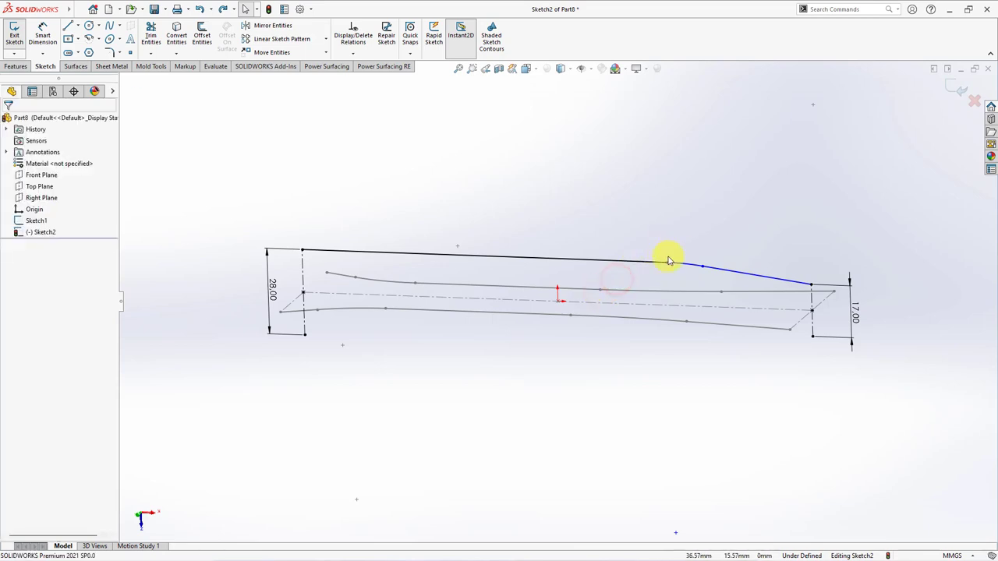
{"action": "left_click", "coordinate": [600, 292], "text": "ctrl"}
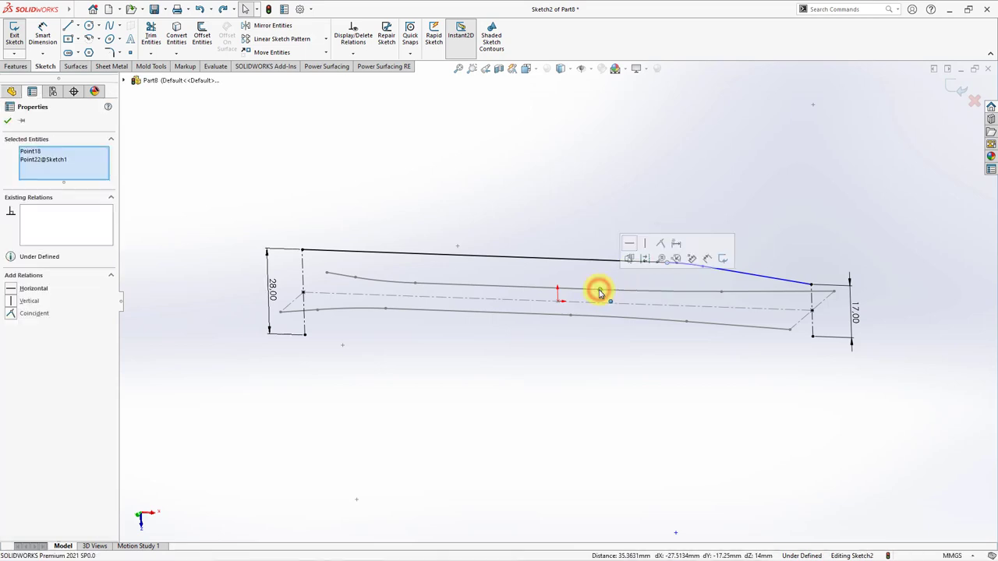
{"action": "left_click", "coordinate": [630, 243]}
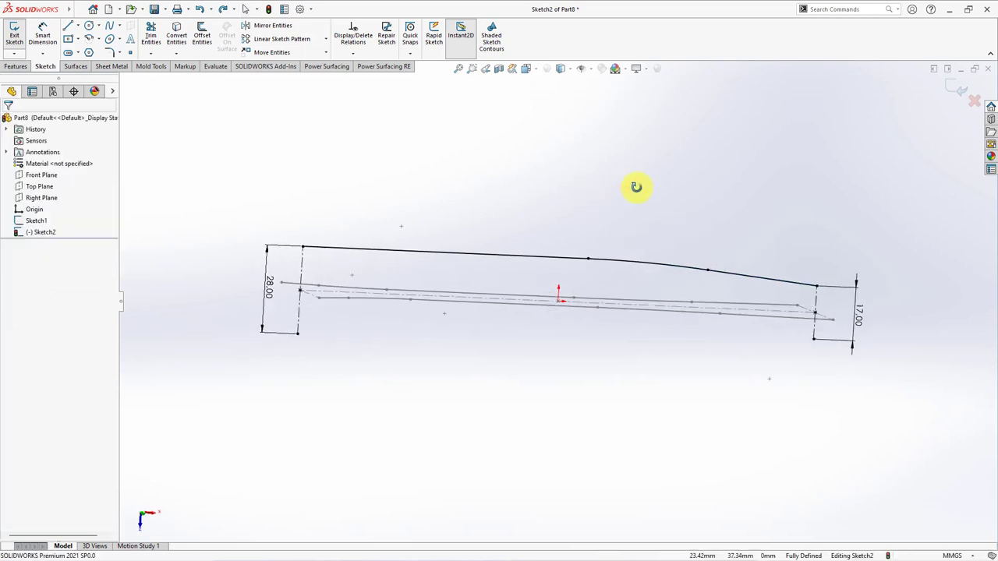
Draw a horizontal centerline from the origin to the handle's right end.
{"action": "left_click", "coordinate": [78, 26]}
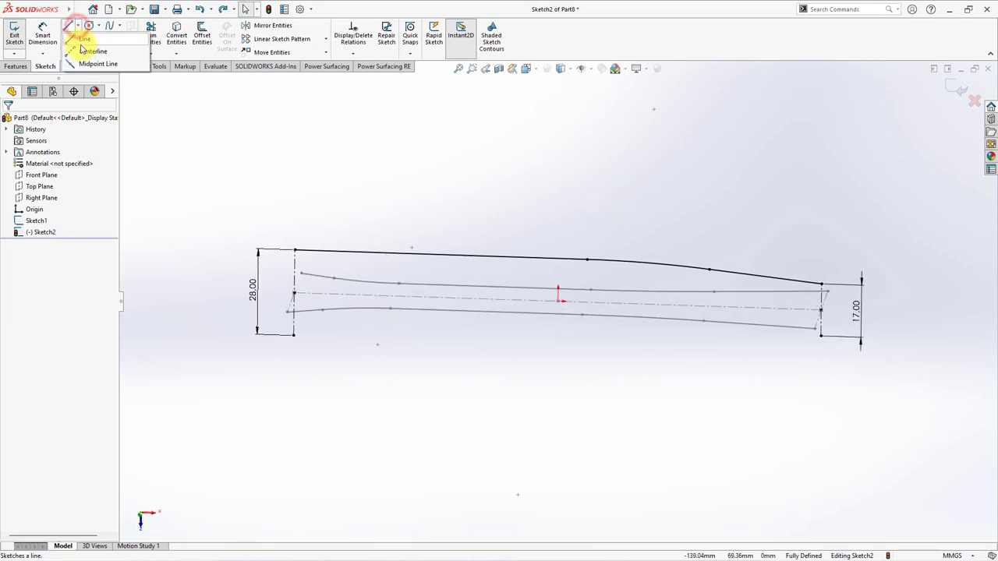
{"action": "left_click", "coordinate": [86, 53]}
{"action": "left_click", "coordinate": [558, 301]}
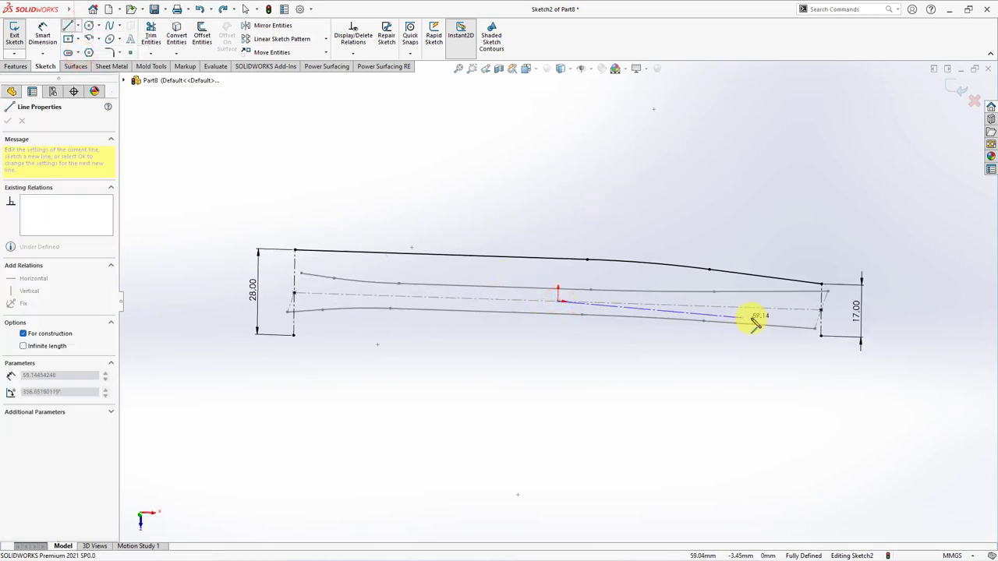
{"action": "left_click", "coordinate": [820, 310]}
{"action": "right_click", "coordinate": [820, 309]}
{"action": "left_click", "coordinate": [838, 314]}
Mirror Line7, Arc1 and Line9 about the new centerline.
{"action": "left_click", "coordinate": [269, 25]}
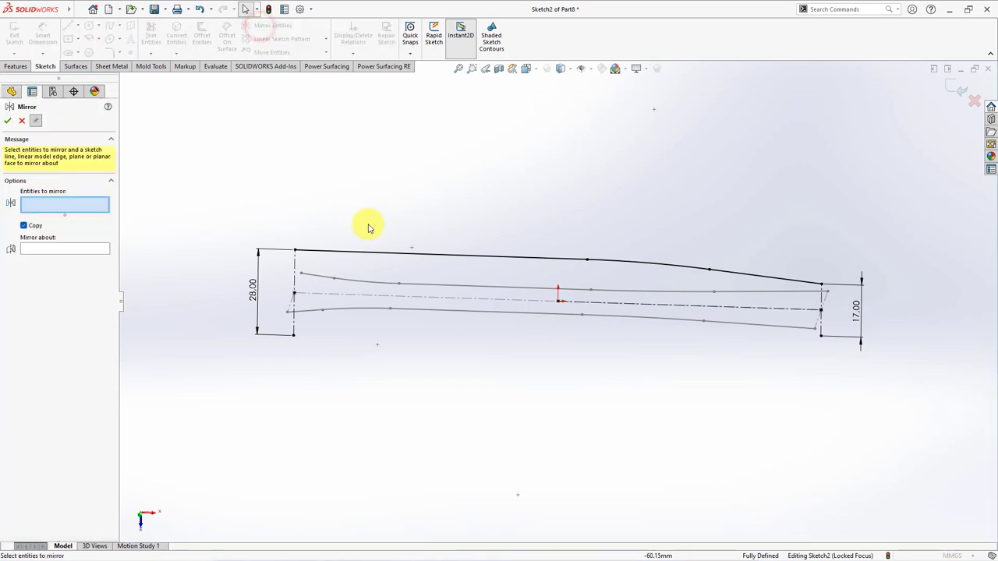
{"action": "left_click", "coordinate": [379, 252]}
{"action": "left_click", "coordinate": [648, 263]}
{"action": "left_click", "coordinate": [746, 279]}
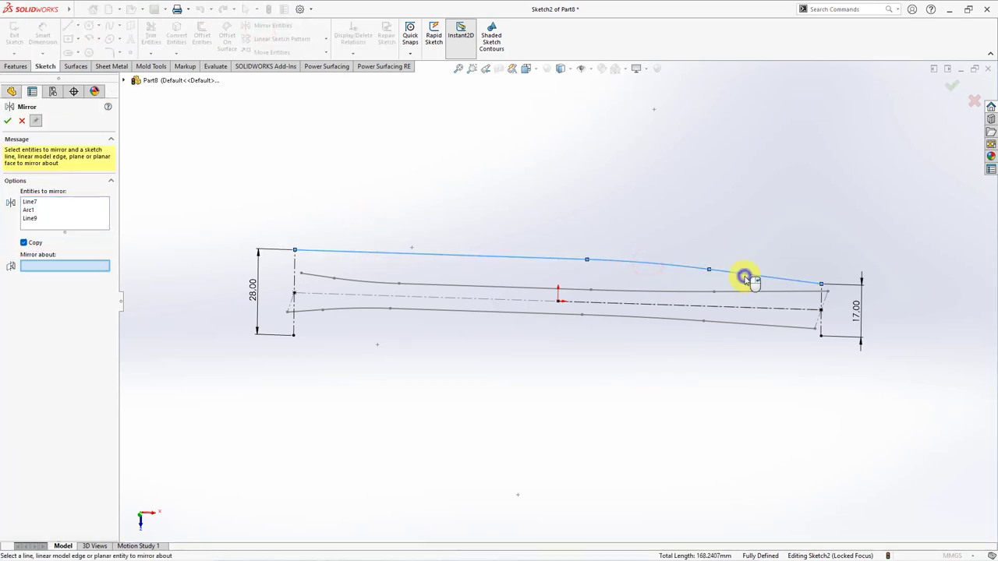
{"action": "left_click", "coordinate": [736, 312]}
{"action": "key", "text": "Return"}
Close the mirror command and exit Sketch2.
{"action": "middle_click_drag", "start_coordinate": [784, 203], "coordinate": [749, 232]}
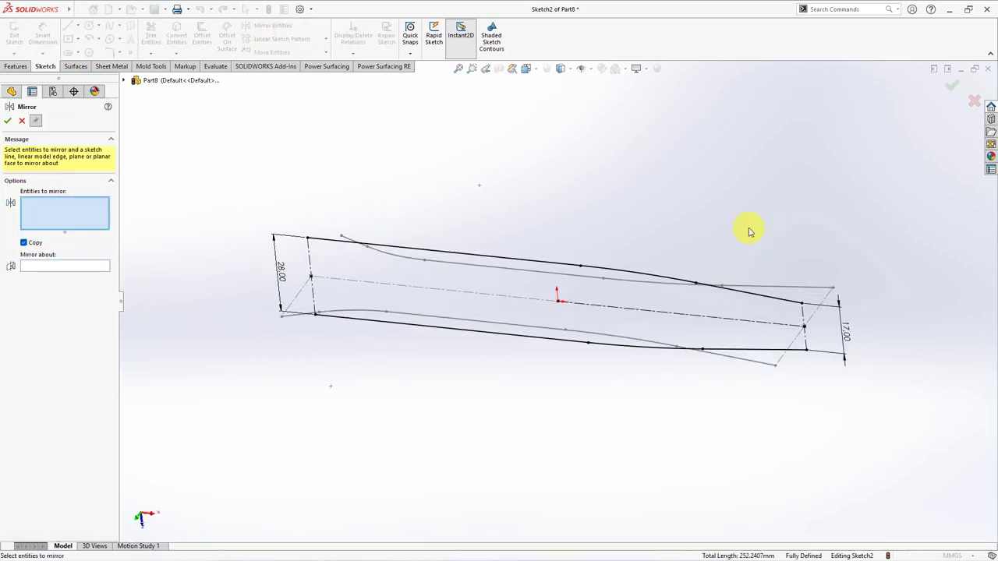
{"action": "left_click", "coordinate": [950, 87]}
{"action": "left_click", "coordinate": [951, 87]}
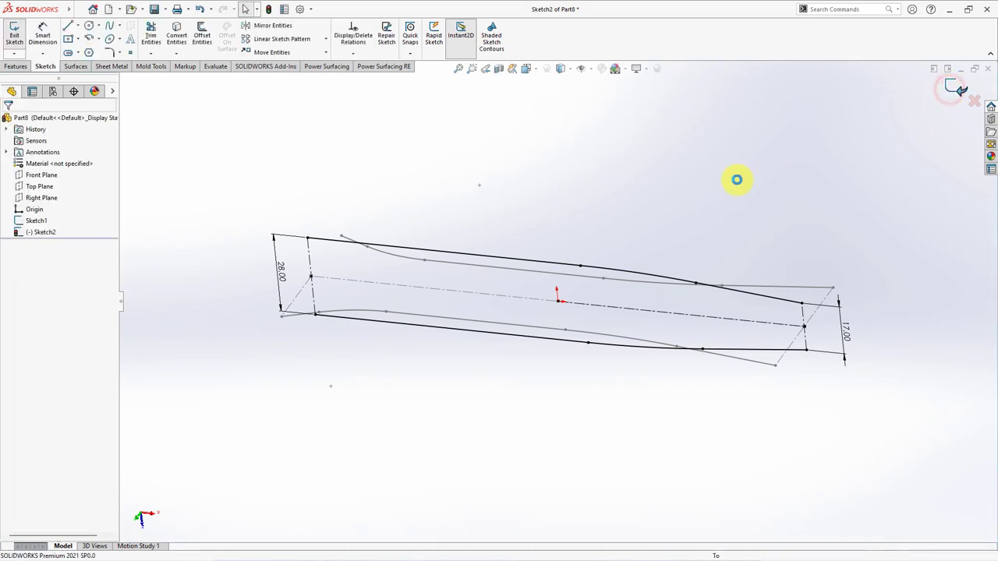
{"action": "mouse_move", "coordinate": [668, 188]}
{"action": "middle_mouse_down"}
{"action": "mouse_move", "coordinate": [546, 179]}
{"action": "mouse_move", "coordinate": [557, 346]}
{"action": "mouse_move", "coordinate": [492, 414]}
{"action": "mouse_move", "coordinate": [508, 417]}
{"action": "middle_mouse_up"}
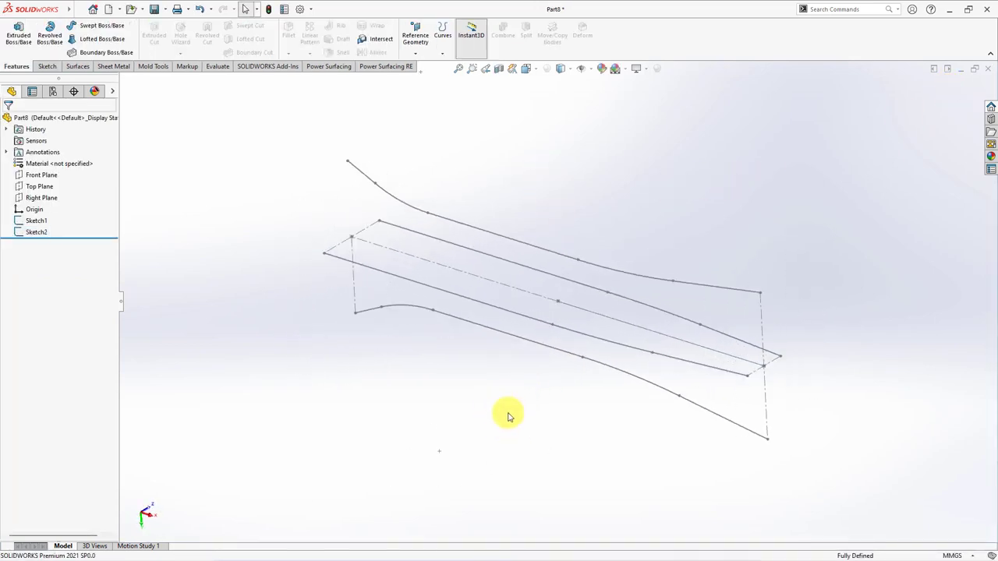
Create Plane1 parallel to the Right Plane through the narrow end point and sketch on it.
{"action": "left_click", "coordinate": [35, 199]}
{"action": "left_click", "coordinate": [416, 31]}
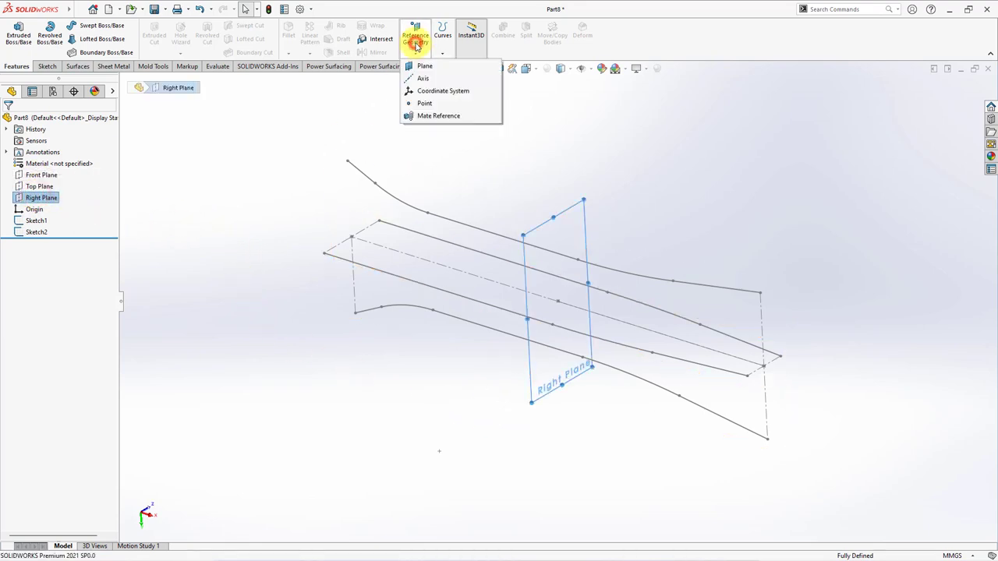
{"action": "left_click", "coordinate": [425, 65]}
{"action": "left_click", "coordinate": [765, 367]}
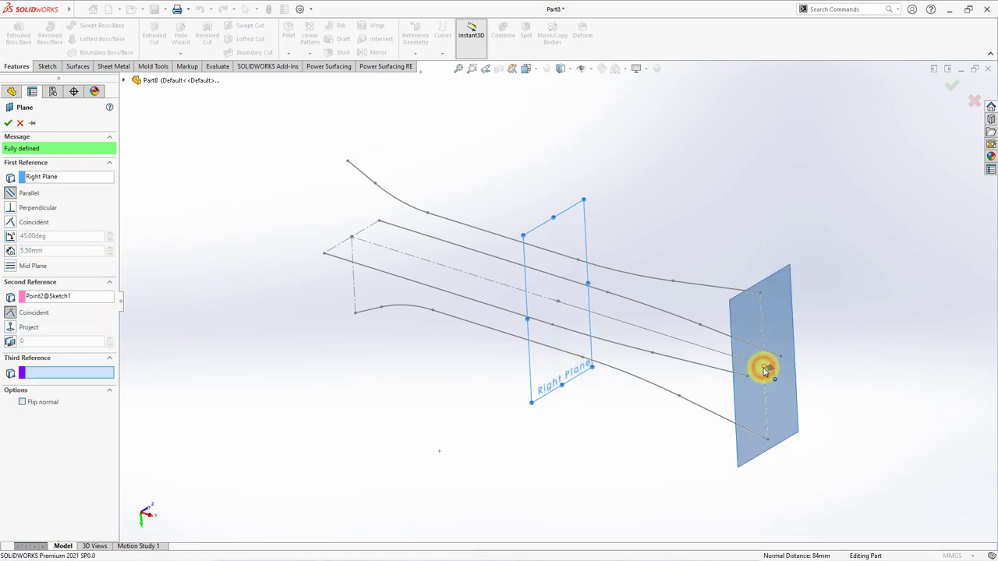
{"action": "key", "text": "Return"}
{"action": "left_click", "coordinate": [776, 316]}
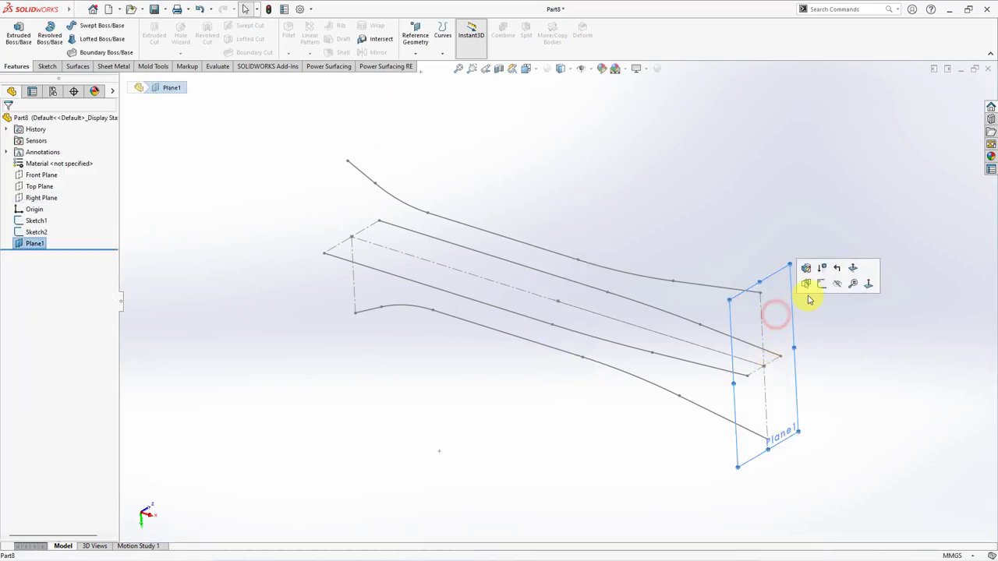
{"action": "left_click", "coordinate": [820, 283]}
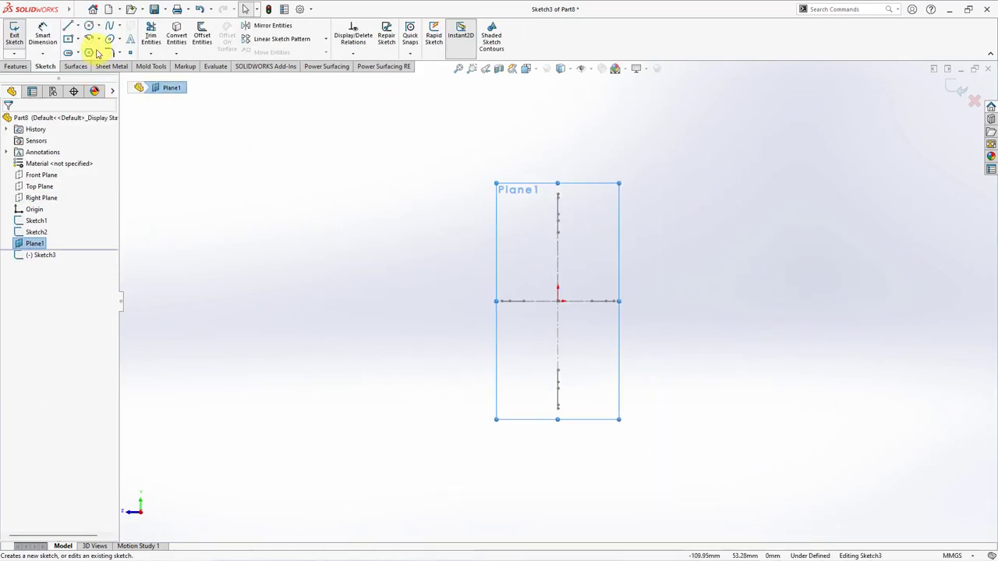
Draw a centerpoint straight slot centred on the origin on Plane1.
{"action": "left_click", "coordinate": [78, 57]}
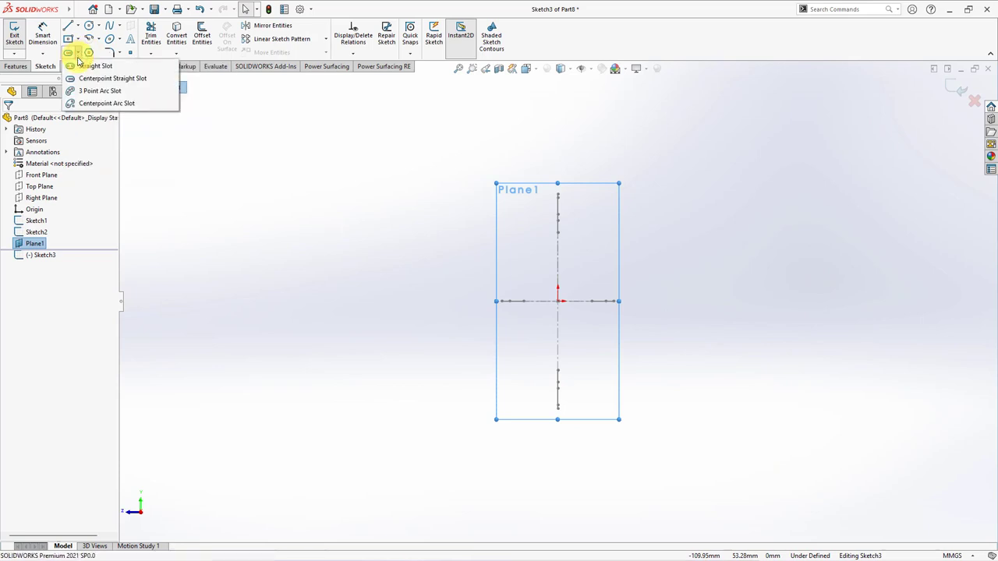
{"action": "left_click", "coordinate": [85, 77]}
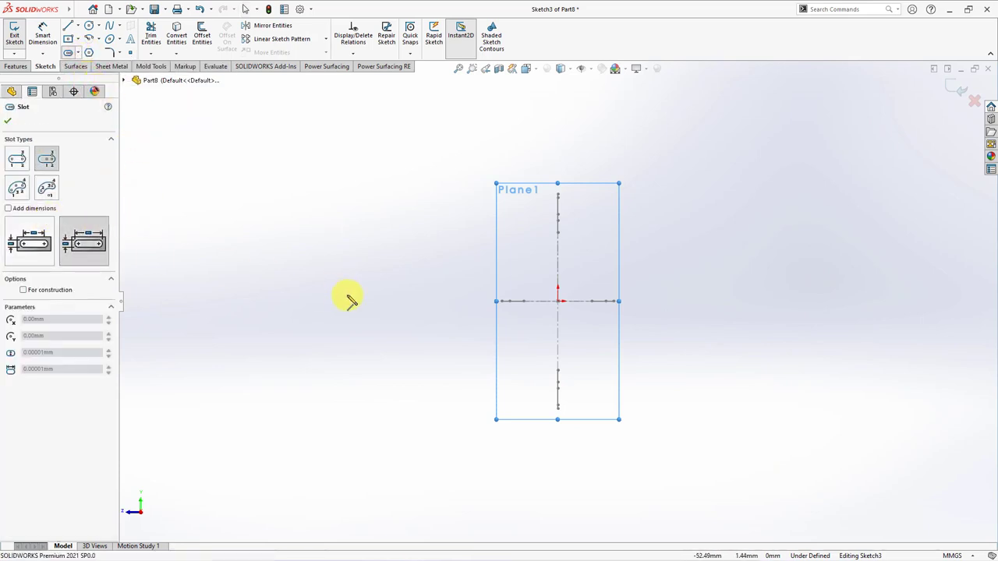
{"action": "middle_click_drag", "start_coordinate": [348, 299], "coordinate": [435, 379]}
{"action": "left_click", "coordinate": [639, 355]}
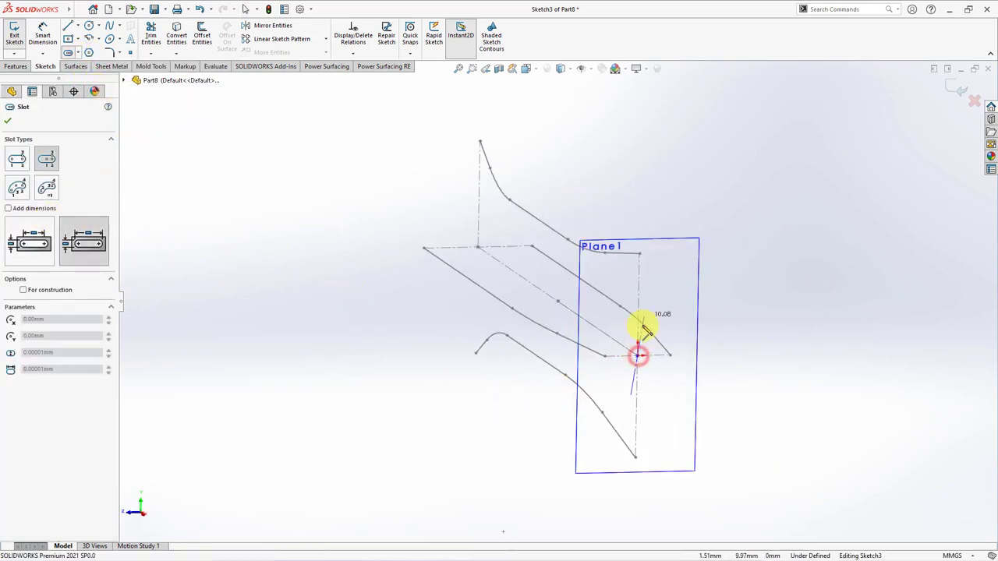
{"action": "left_click", "coordinate": [639, 284]}
{"action": "left_click", "coordinate": [673, 286]}
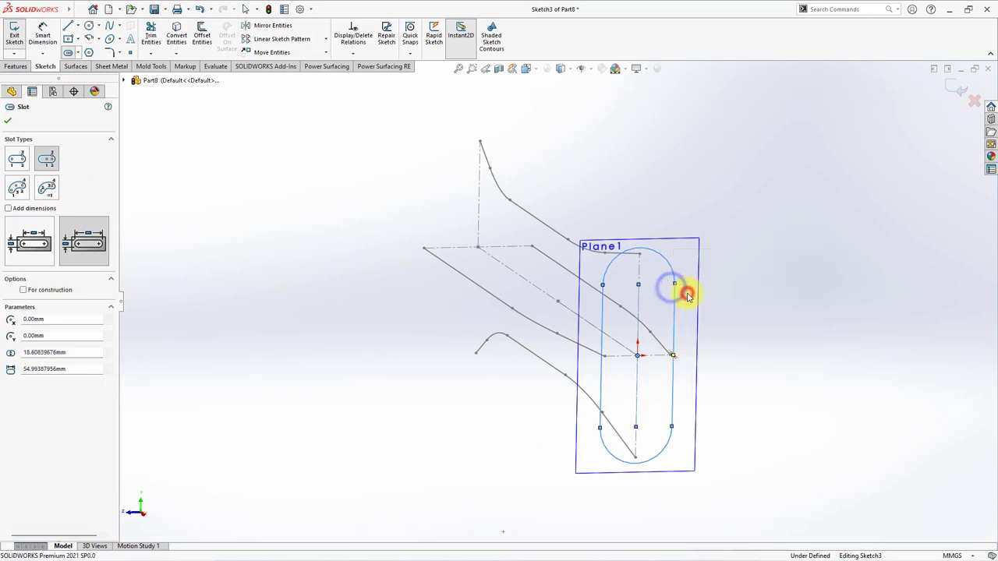
{"action": "left_click", "coordinate": [674, 306]}
{"action": "key", "text": "Escape"}
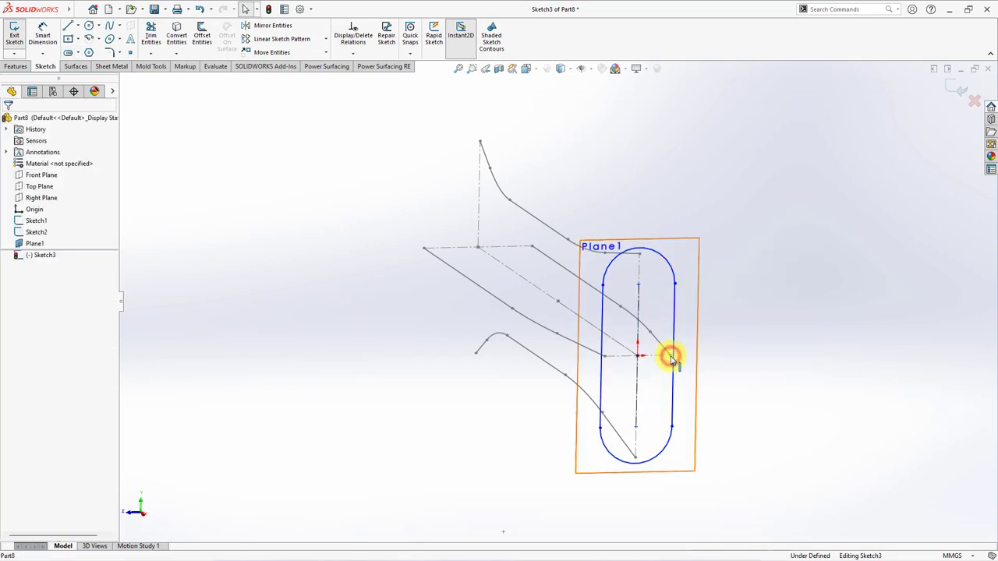
Make the slot's side line and top arc coincident with the profile end points, then exit Sketch3.
{"action": "left_click", "coordinate": [672, 354]}
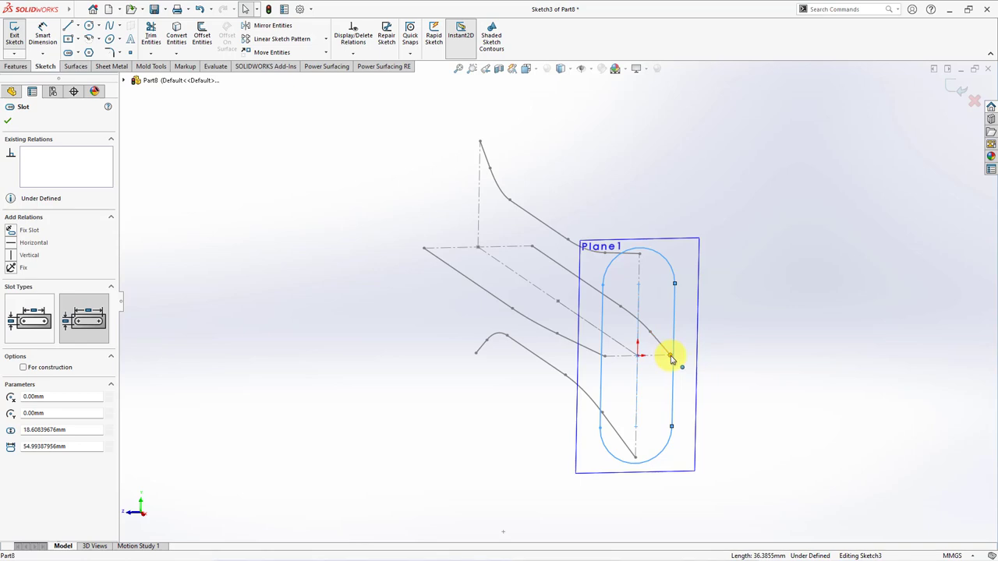
{"action": "left_click", "coordinate": [671, 355], "text": "ctrl"}
{"action": "left_click", "coordinate": [713, 316]}
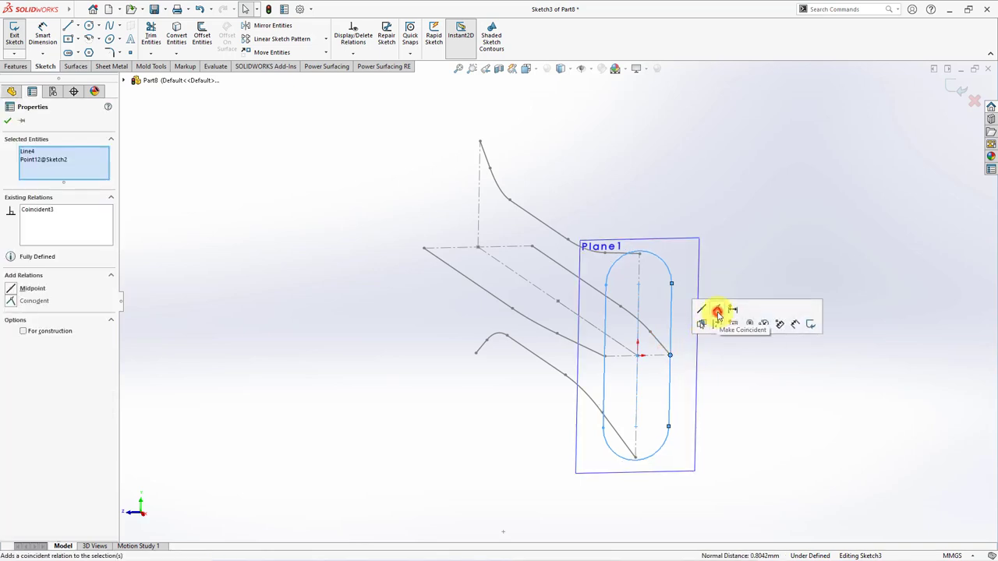
{"action": "middle_click_drag", "start_coordinate": [714, 315], "coordinate": [679, 262]}
{"action": "left_click", "coordinate": [678, 238]}
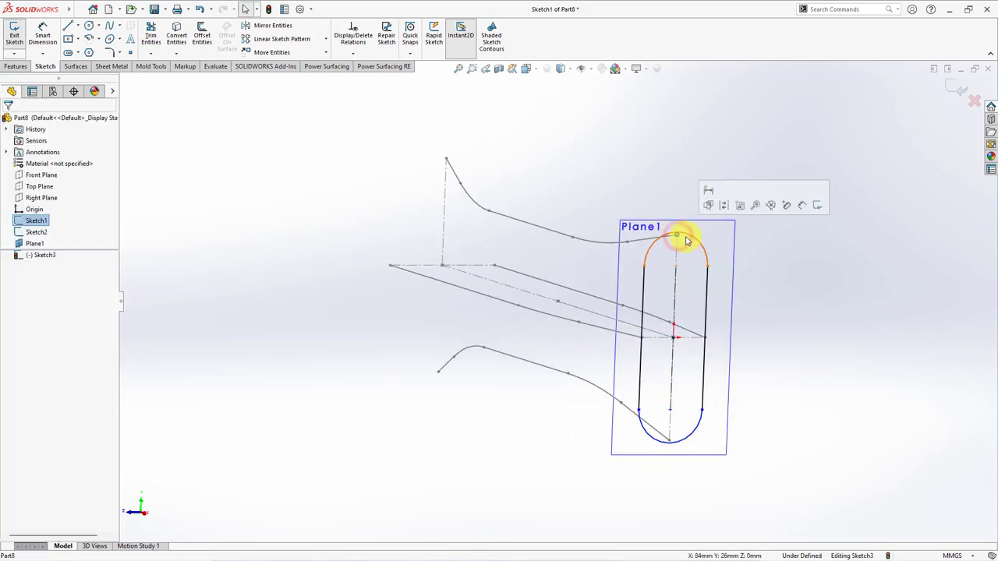
{"action": "left_click", "coordinate": [677, 235], "text": "ctrl"}
{"action": "left_click", "coordinate": [764, 190]}
{"action": "left_click", "coordinate": [672, 160]}
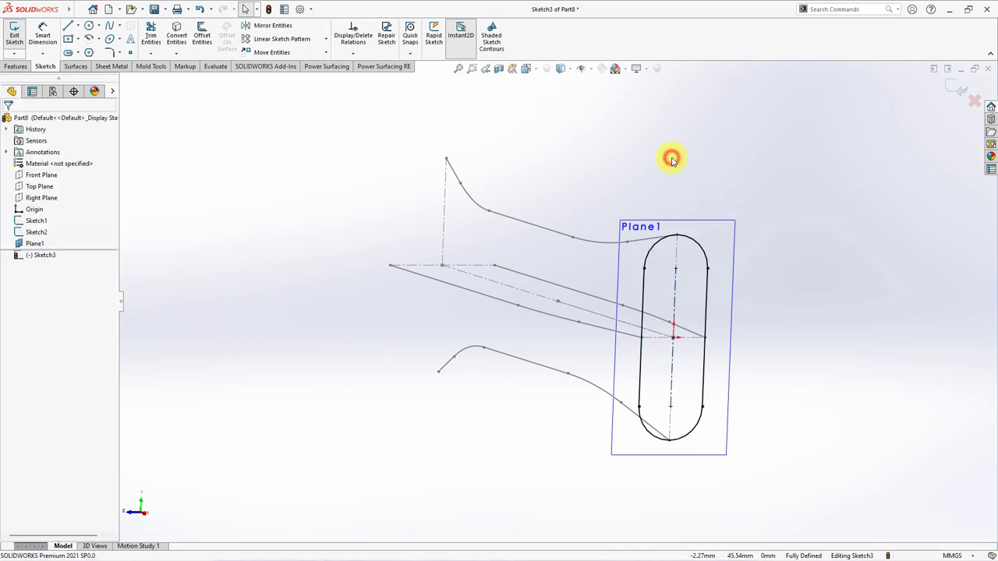
{"action": "left_click", "coordinate": [960, 87]}
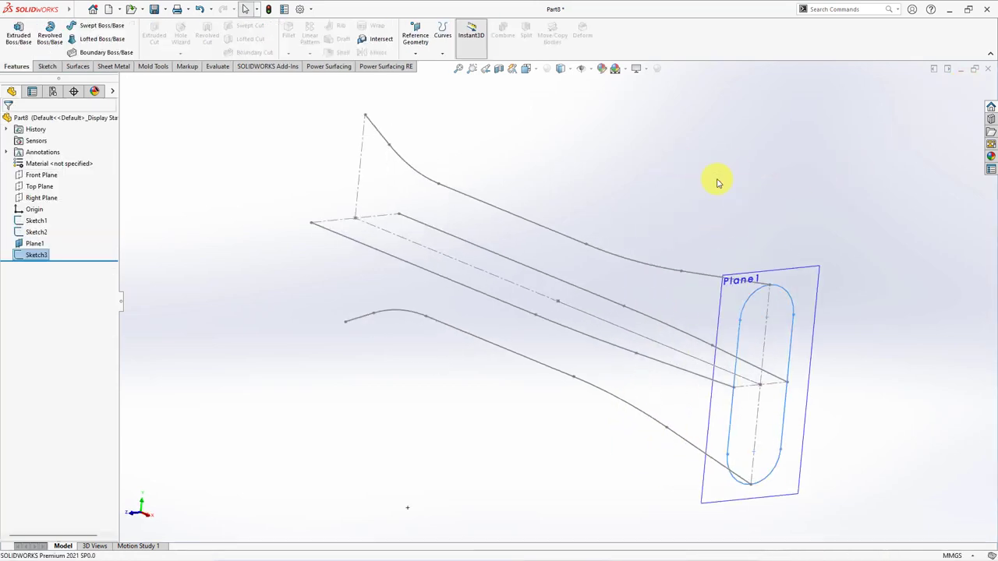
Create Plane2 from Plane1 through Point3@Sketch1 at the wide end and sketch on it.
{"action": "left_click", "coordinate": [417, 51]}
{"action": "left_click", "coordinate": [440, 67]}
{"action": "left_click", "coordinate": [796, 270]}
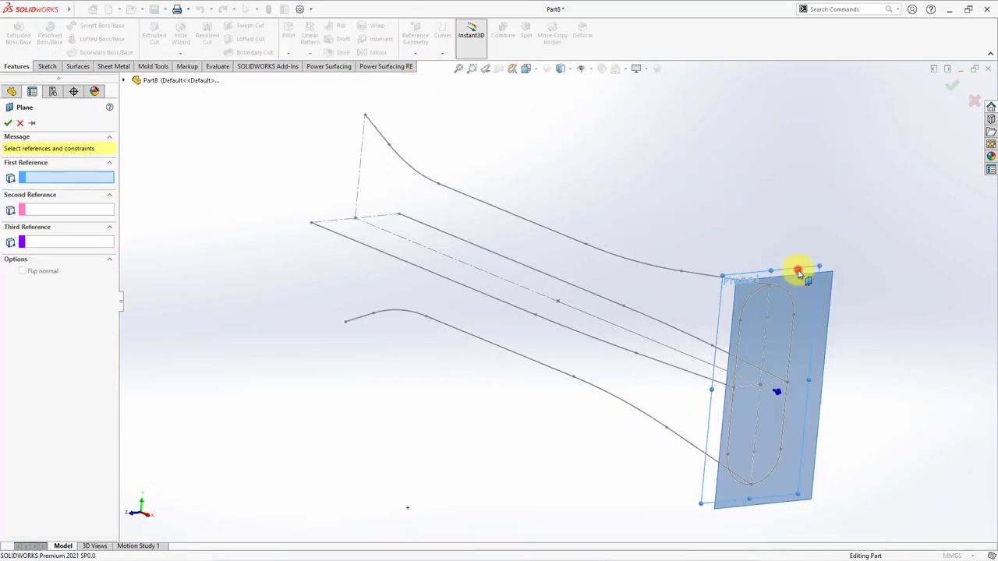
{"action": "left_click", "coordinate": [355, 219]}
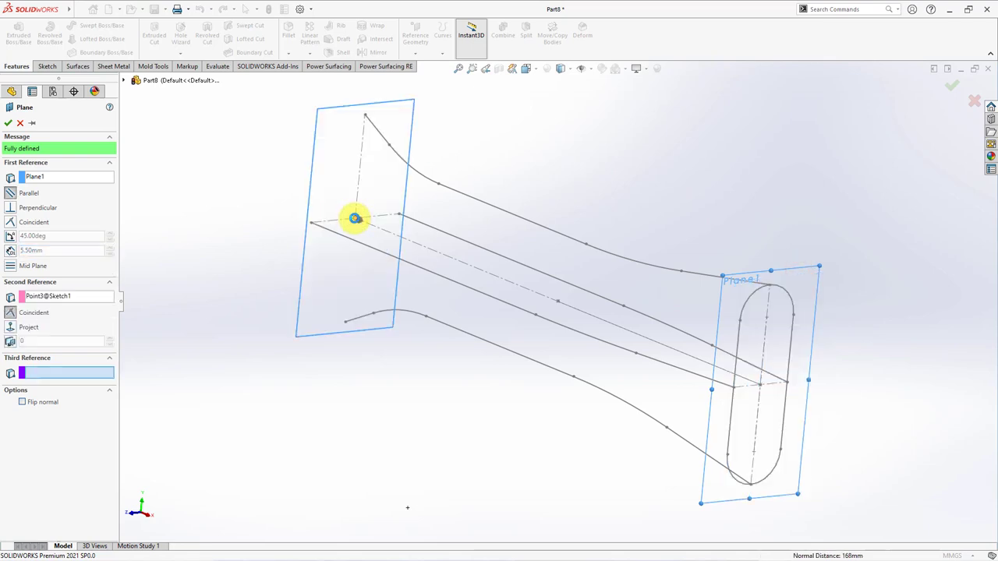
{"action": "key", "text": "Return"}
{"action": "left_click", "coordinate": [334, 178]}
{"action": "left_click", "coordinate": [379, 149]}
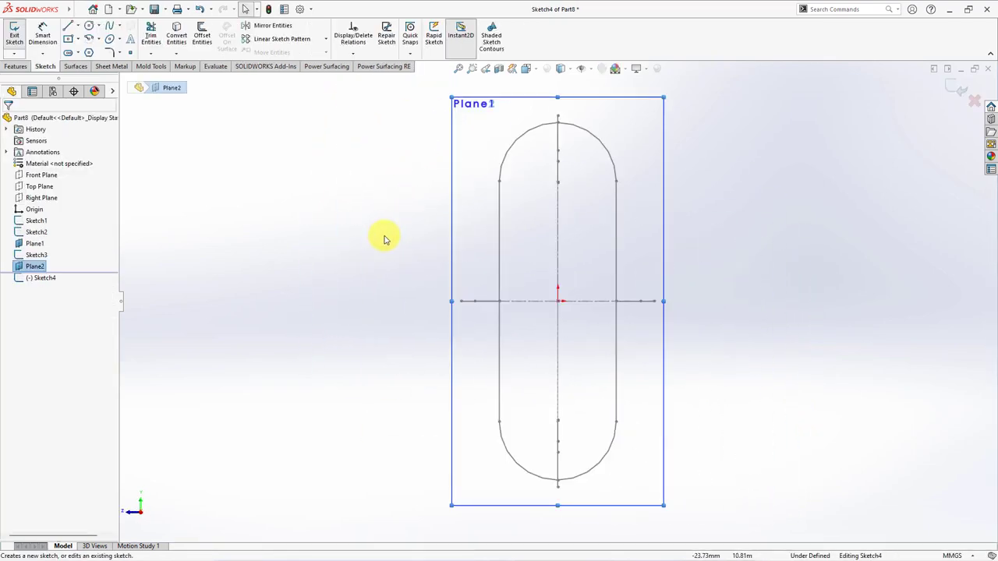
Draw a larger centerpoint straight slot from the origin on Plane2.
{"action": "left_click", "coordinate": [68, 53]}
{"action": "left_click", "coordinate": [557, 301]}
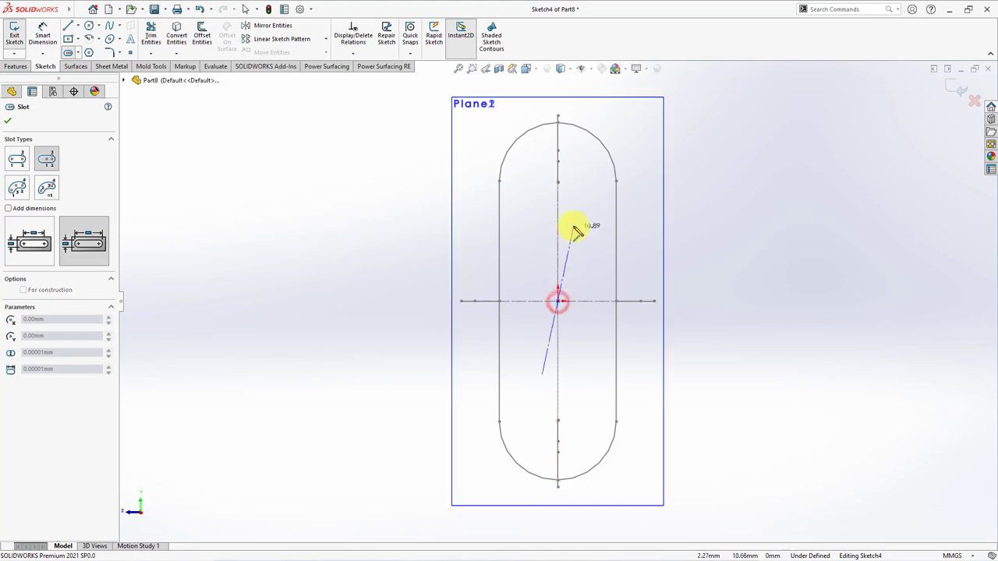
{"action": "left_click", "coordinate": [558, 173]}
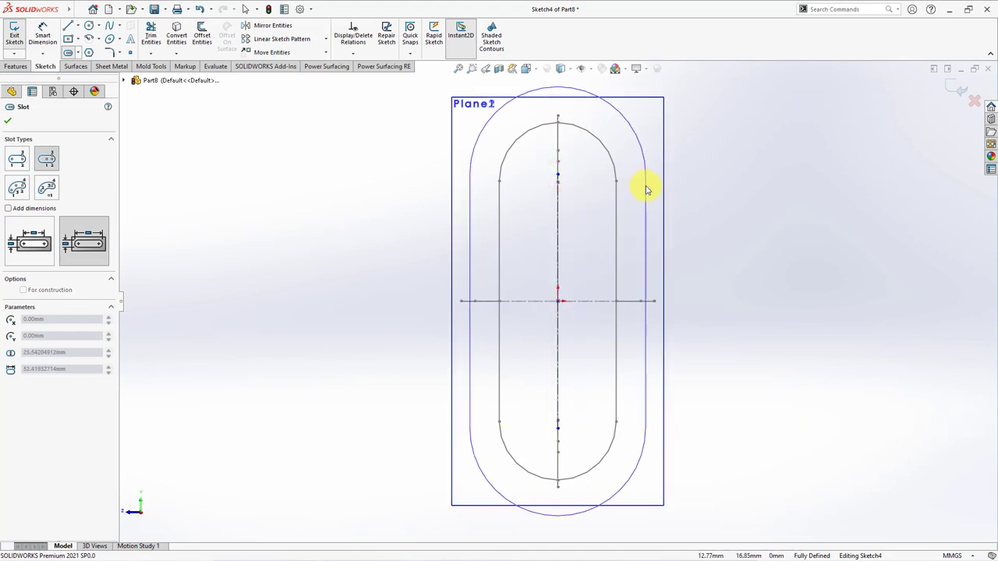
{"action": "left_click", "coordinate": [645, 190]}
{"action": "mouse_move", "coordinate": [646, 189]}
{"action": "middle_mouse_down"}
{"action": "mouse_move", "coordinate": [673, 227]}
{"action": "mouse_move", "coordinate": [615, 216]}
{"action": "mouse_move", "coordinate": [635, 244]}
{"action": "middle_mouse_up"}
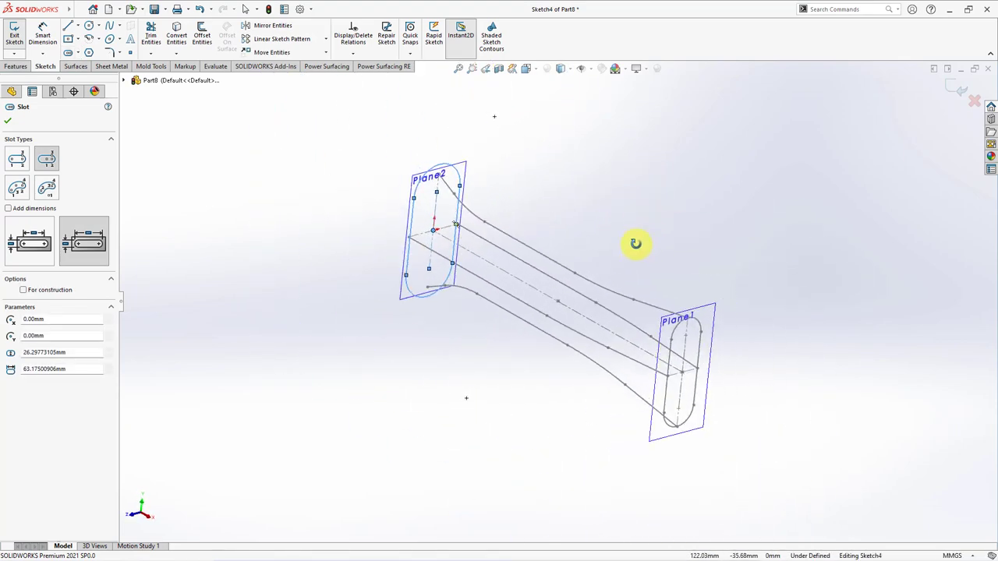
{"action": "scroll", "coordinate": [408, 219], "scroll_direction": "down", "scroll_amount": 3}
{"action": "left_click", "coordinate": [8, 122]}
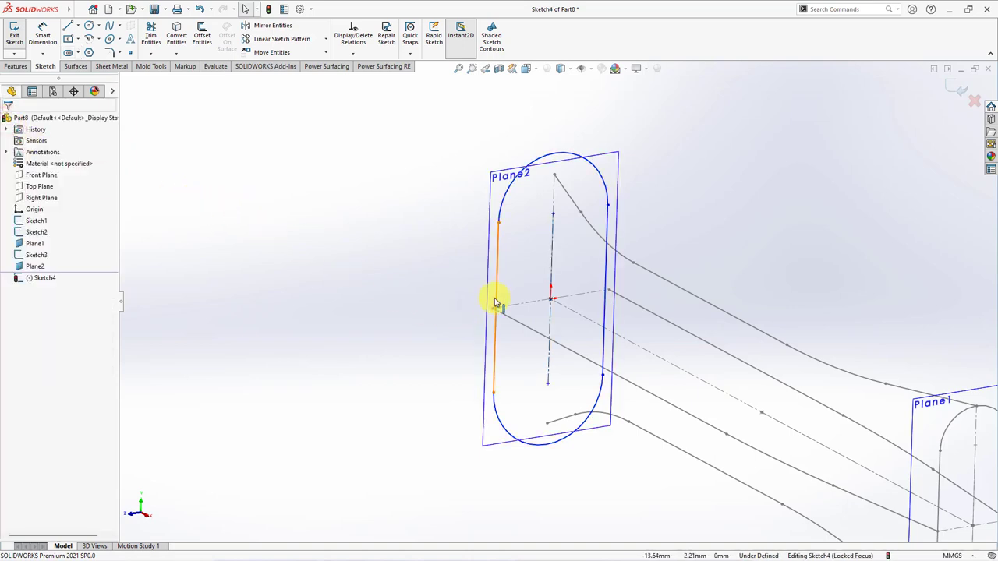
Make the slot's left side and top arc coincident with the wide-end profile points, then exit Sketch4.
{"action": "left_click", "coordinate": [494, 303]}
{"action": "left_click", "coordinate": [492, 308], "text": "ctrl"}
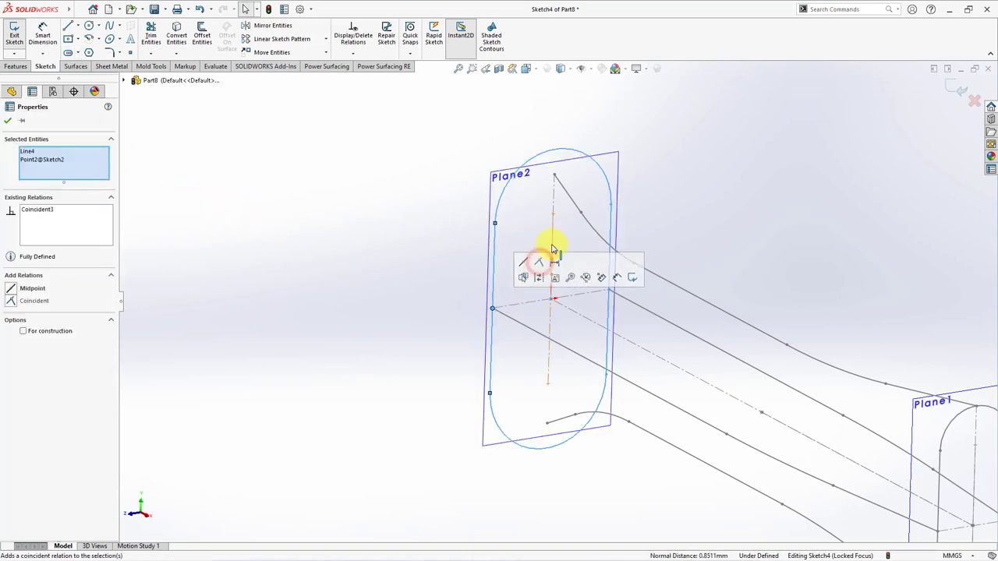
{"action": "left_click", "coordinate": [555, 176]}
{"action": "left_click", "coordinate": [559, 150], "text": "ctrl"}
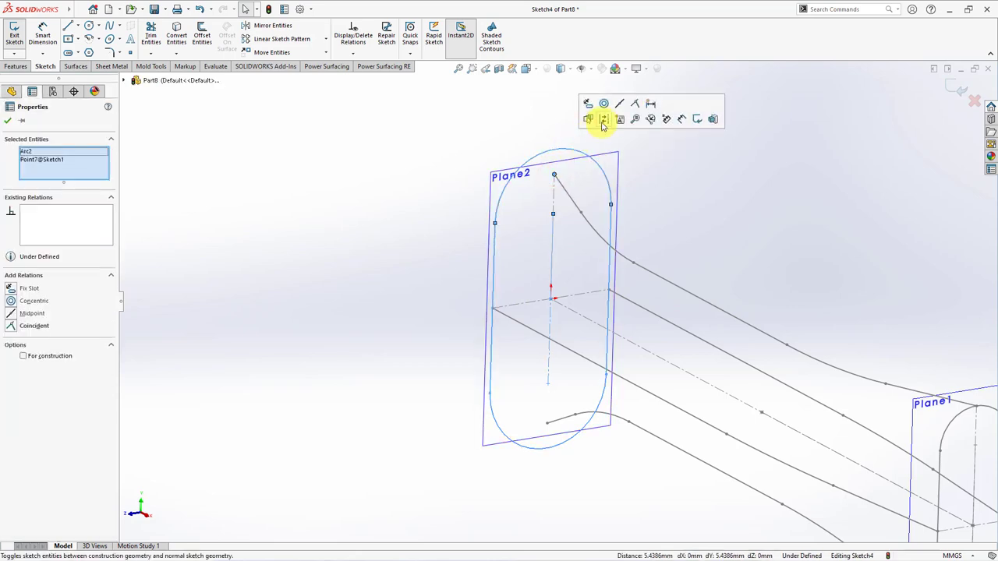
{"action": "left_click", "coordinate": [635, 103]}
{"action": "key", "text": "f"}
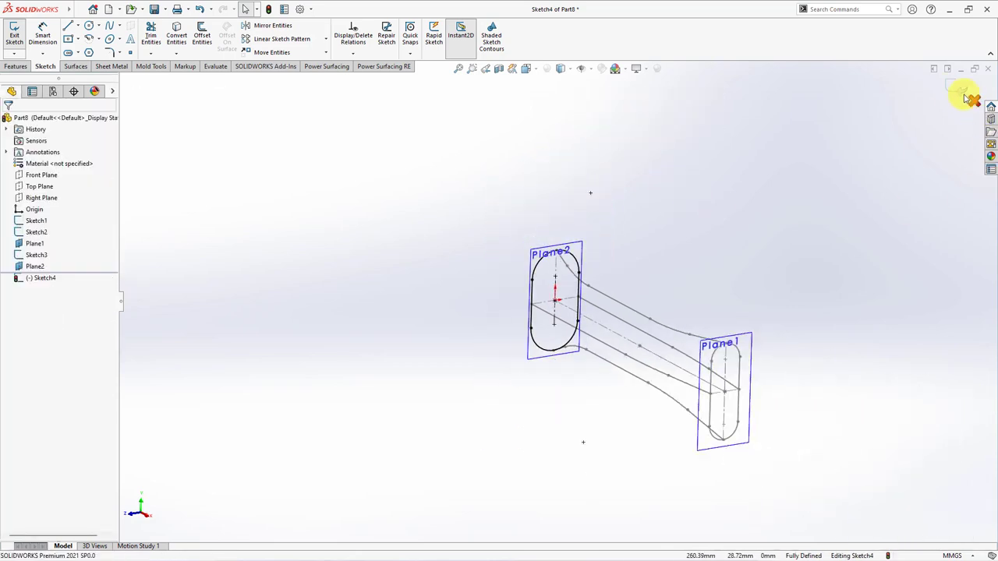
{"action": "left_click", "coordinate": [950, 88]}
{"action": "middle_click_drag", "start_coordinate": [706, 224], "coordinate": [708, 234]}
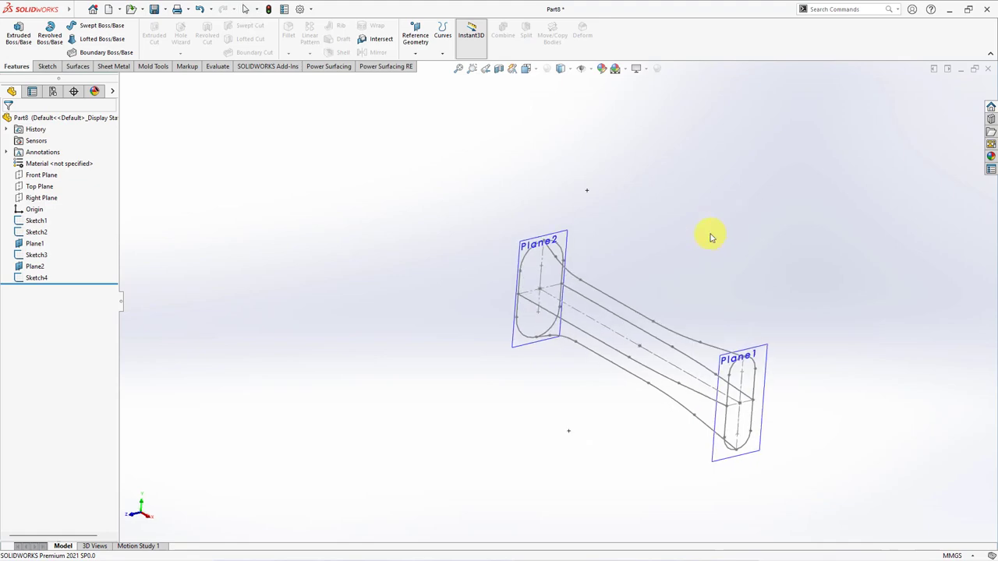
Sketch a centerpoint slot at the handle's middle on the Right Plane.
{"action": "left_click", "coordinate": [50, 200]}
{"action": "left_click", "coordinate": [54, 182]}
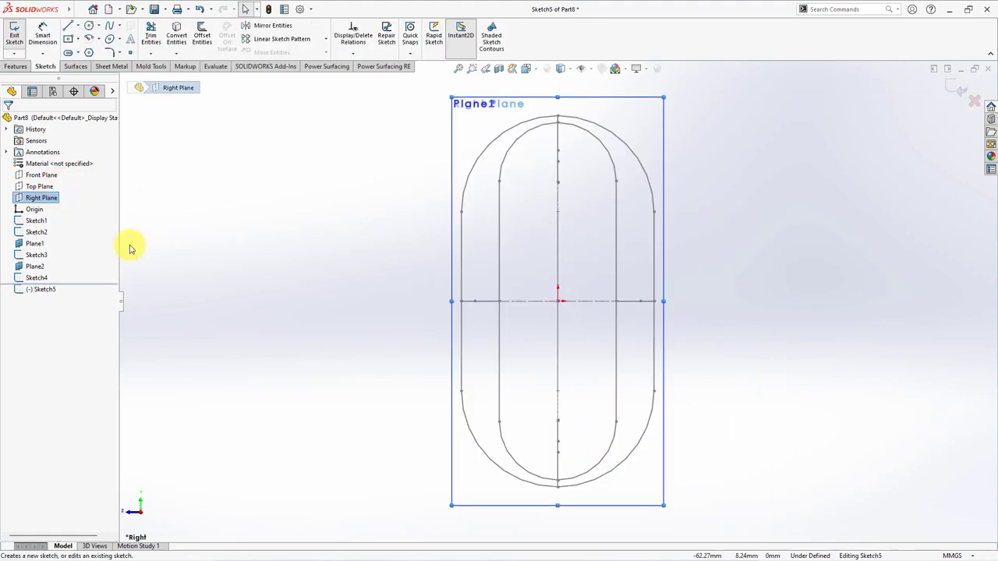
{"action": "left_click", "coordinate": [67, 56]}
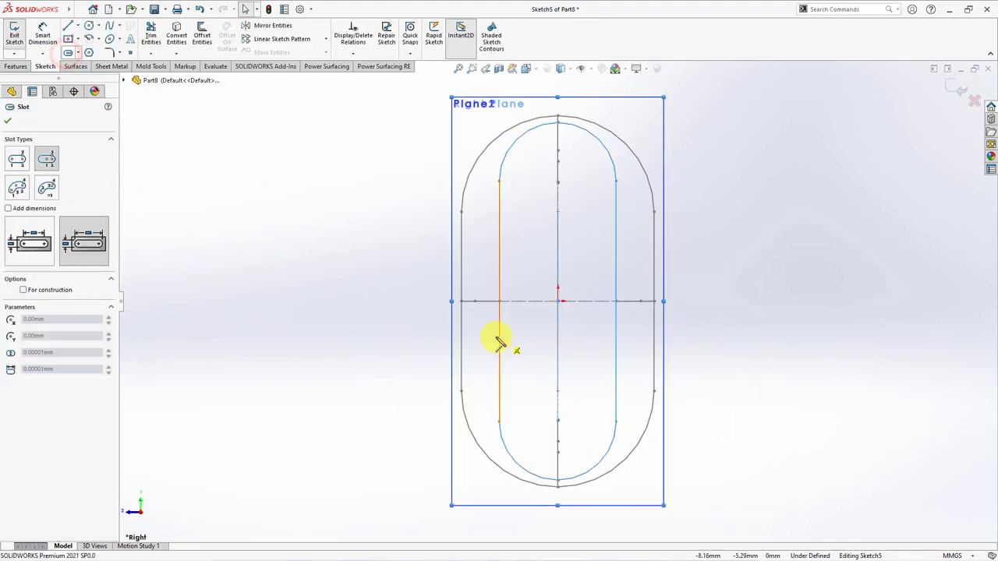
{"action": "mouse_move", "coordinate": [554, 315]}
{"action": "middle_mouse_down"}
{"action": "mouse_move", "coordinate": [572, 338]}
{"action": "mouse_move", "coordinate": [557, 309]}
{"action": "middle_mouse_up"}
{"action": "left_click", "coordinate": [558, 301]}
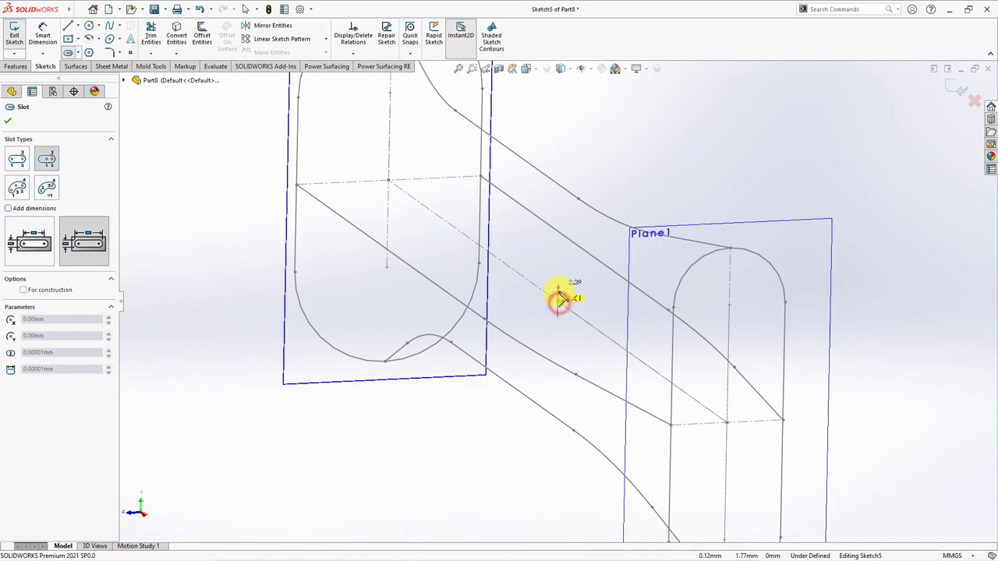
{"action": "left_click", "coordinate": [562, 216]}
{"action": "left_click", "coordinate": [507, 236]}
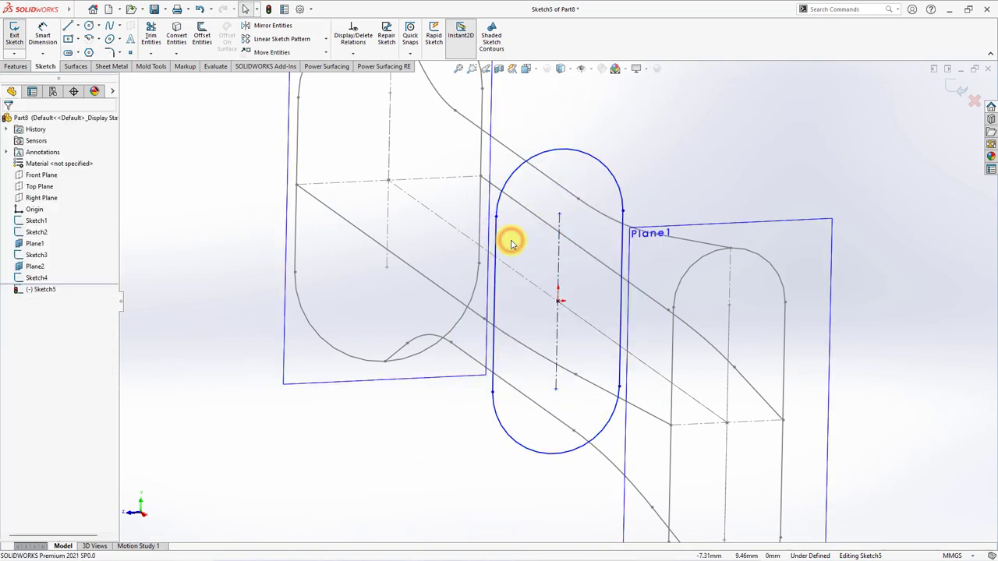
{"action": "key", "text": "f"}
Make the slot side collinear with the end profile edge and its arc coincident with the side-curve midpoint, then exit.
{"action": "left_click", "coordinate": [521, 265]}
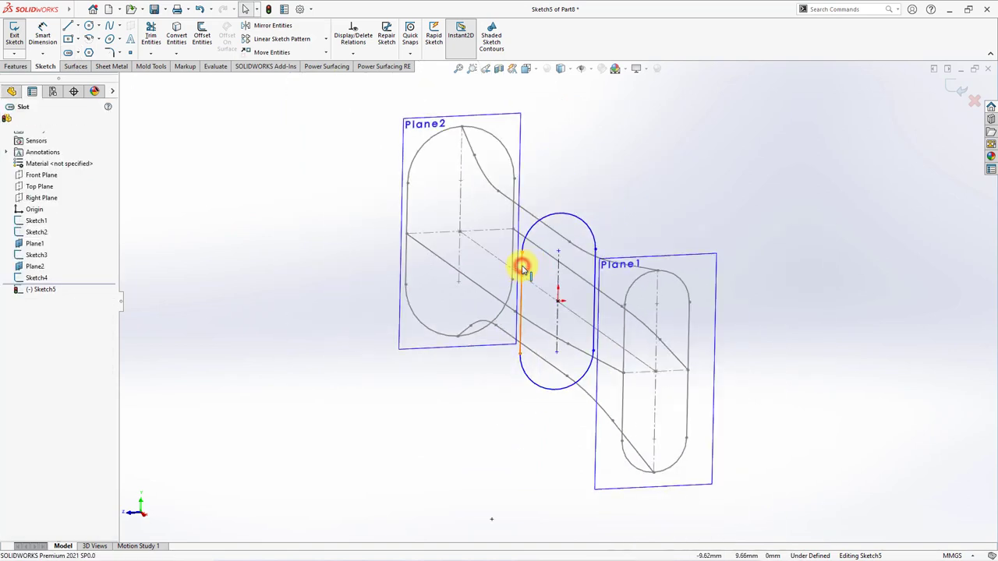
{"action": "left_click", "coordinate": [407, 220]}
{"action": "left_click", "coordinate": [11, 289]}
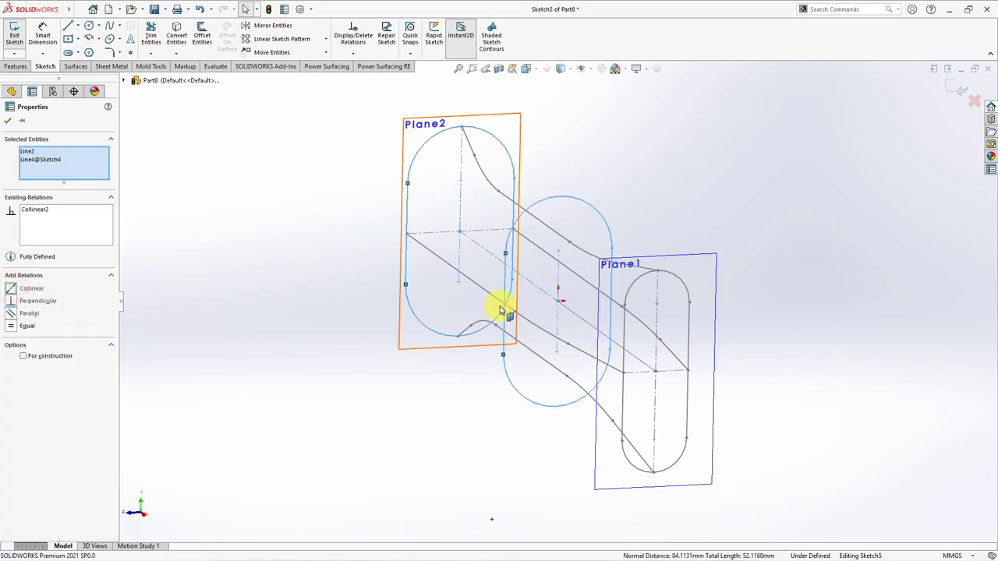
{"action": "left_click", "coordinate": [567, 210]}
{"action": "left_click", "coordinate": [565, 201]}
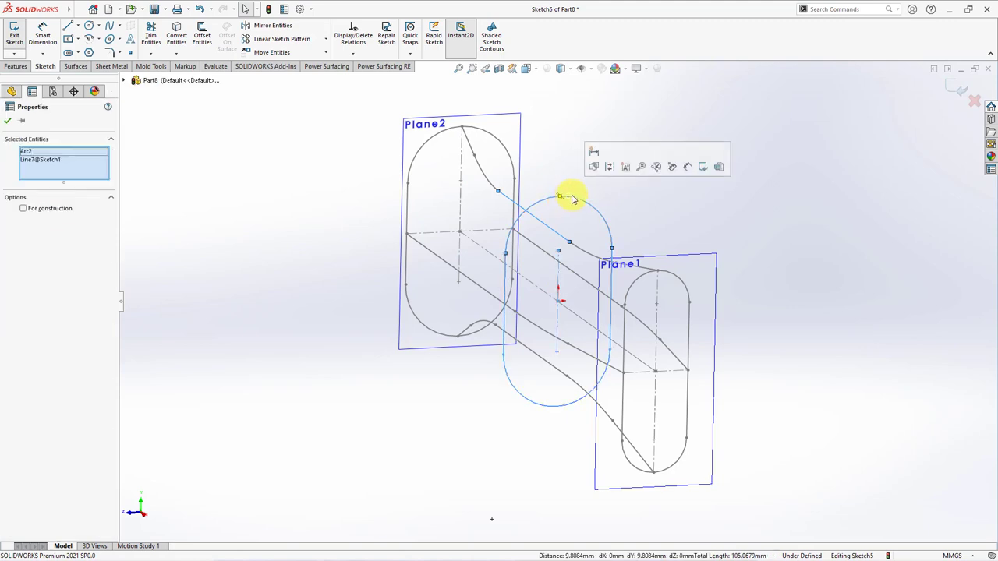
{"action": "left_click", "coordinate": [593, 196]}
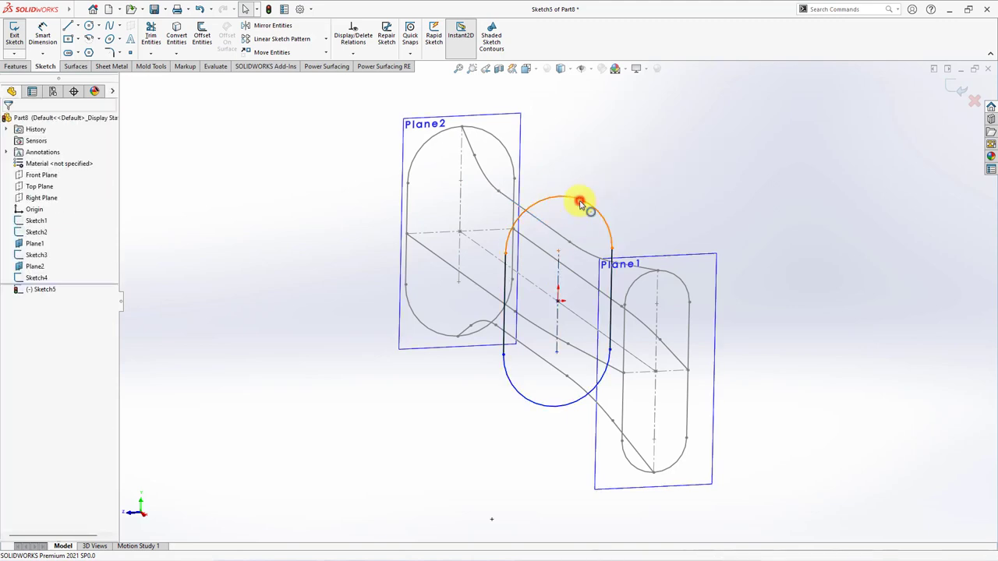
{"action": "left_click", "coordinate": [580, 203]}
{"action": "left_click", "coordinate": [570, 243], "text": "ctrl"}
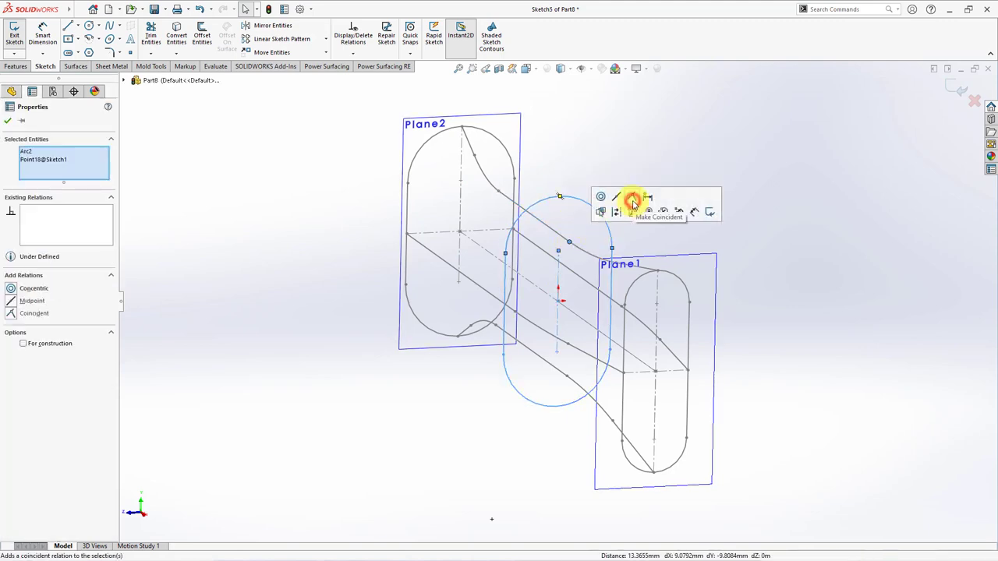
{"action": "left_click", "coordinate": [632, 203]}
{"action": "mouse_move", "coordinate": [593, 158]}
{"action": "middle_mouse_down"}
{"action": "mouse_move", "coordinate": [612, 153]}
{"action": "mouse_move", "coordinate": [630, 180]}
{"action": "middle_mouse_up"}
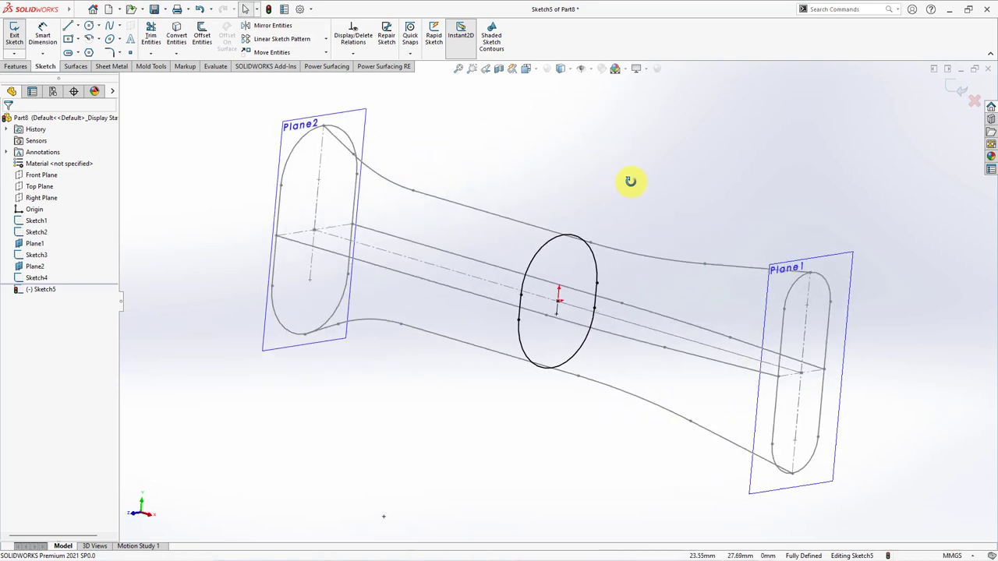
{"action": "left_click", "coordinate": [951, 89]}
Create Plane3 parallel to Plane2 through a side-curve point near the flared end.
{"action": "left_click", "coordinate": [649, 163]}
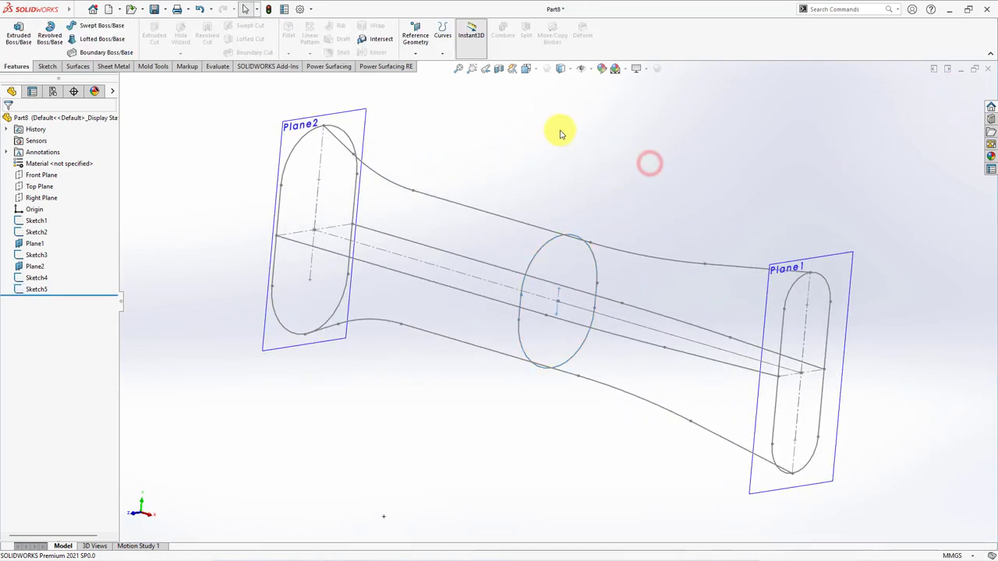
{"action": "left_click", "coordinate": [415, 35]}
{"action": "left_click", "coordinate": [419, 71]}
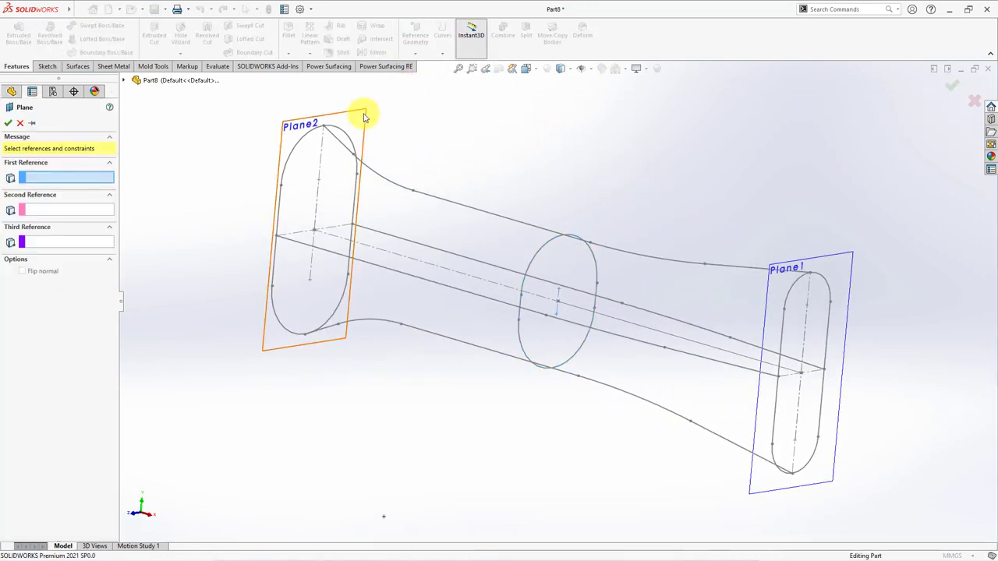
{"action": "left_click", "coordinate": [365, 110]}
{"action": "left_click", "coordinate": [415, 192]}
{"action": "left_click", "coordinate": [414, 189]}
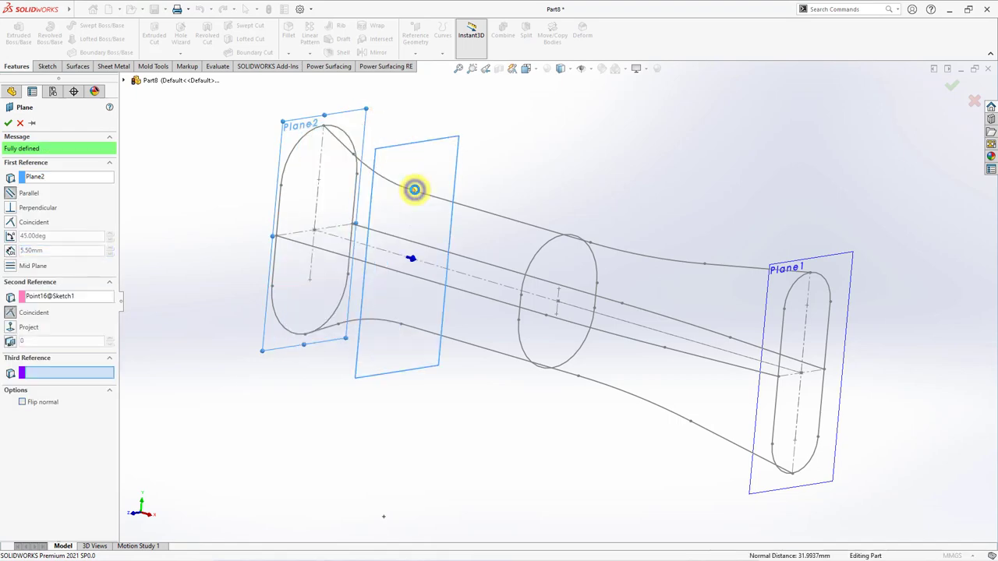
{"action": "key", "text": "Return"}
Convert the Sketch5 middle slot outline into a new sketch on Plane3.
{"action": "left_click", "coordinate": [437, 172]}
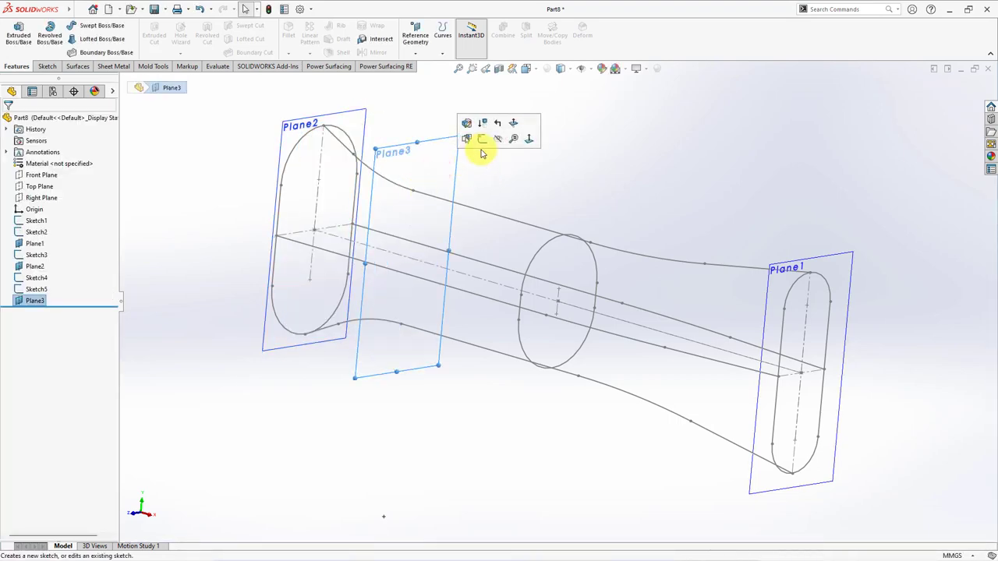
{"action": "left_click", "coordinate": [483, 143]}
{"action": "key", "text": "ctrl+shift+z"}
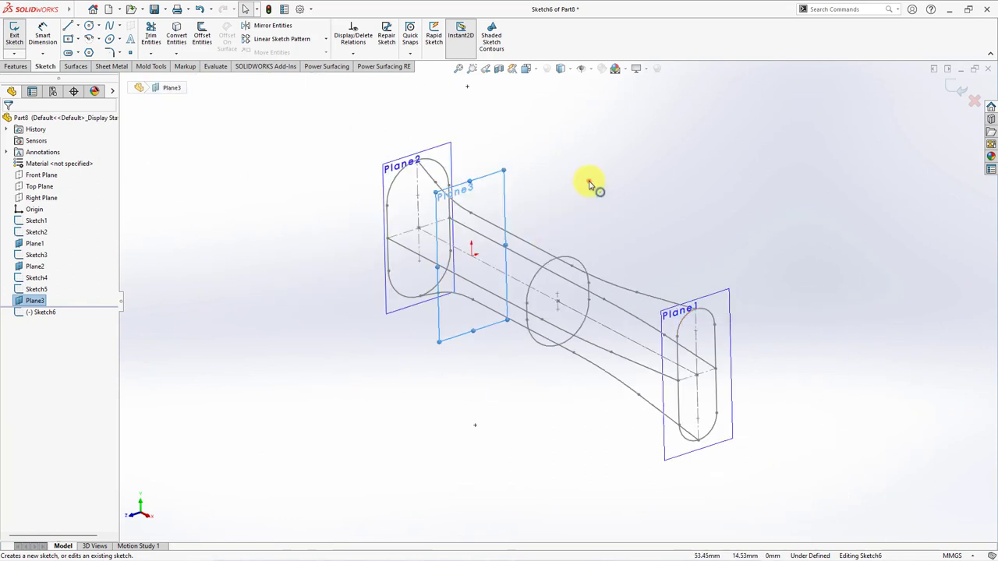
{"action": "left_click", "coordinate": [33, 290]}
{"action": "left_click", "coordinate": [176, 35]}
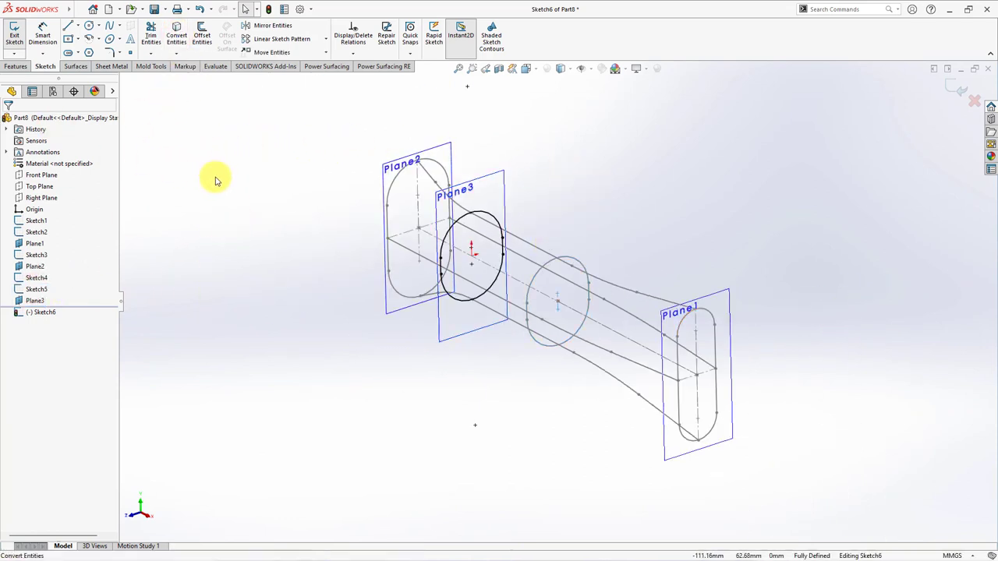
{"action": "left_click", "coordinate": [955, 84]}
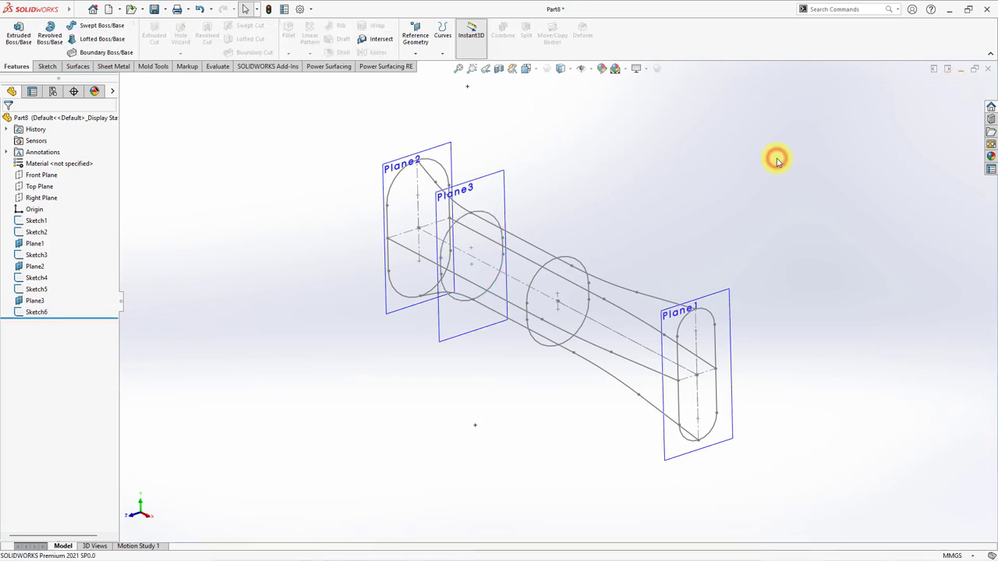
Hide reference planes Plane1, Plane2 and Plane3.
{"action": "left_click", "coordinate": [20, 243]}
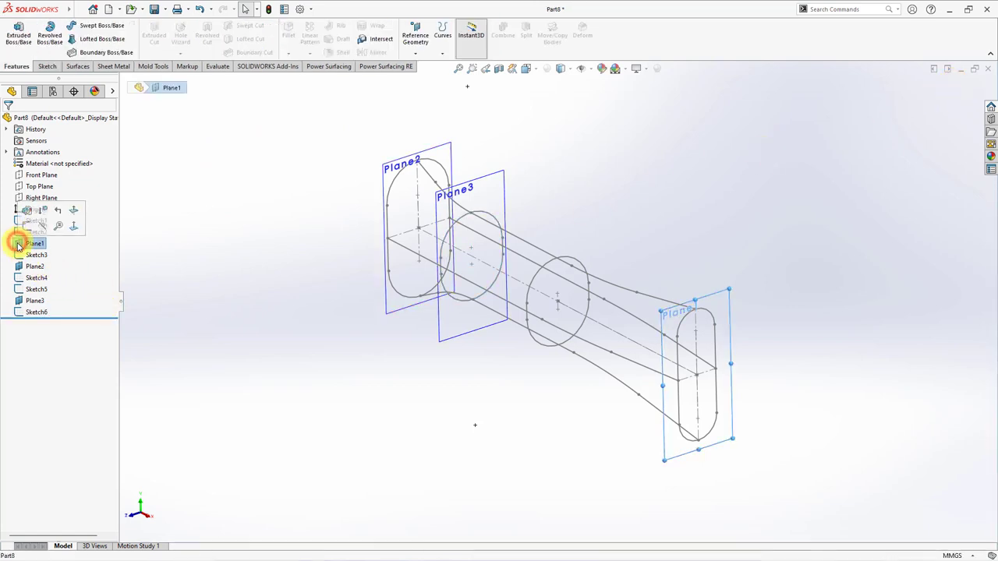
{"action": "left_click", "coordinate": [20, 266], "text": "ctrl"}
{"action": "left_click", "coordinate": [21, 301], "text": "ctrl"}
{"action": "left_click", "coordinate": [33, 288]}
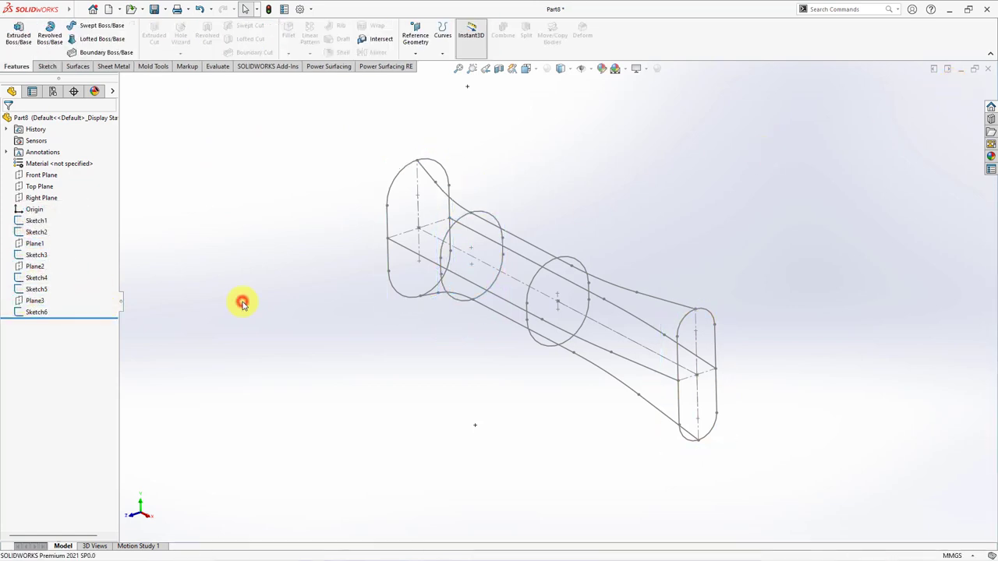
{"action": "mouse_move", "coordinate": [241, 301]}
{"action": "middle_mouse_down"}
{"action": "mouse_move", "coordinate": [289, 267]}
{"action": "mouse_move", "coordinate": [279, 278]}
{"action": "middle_mouse_up"}
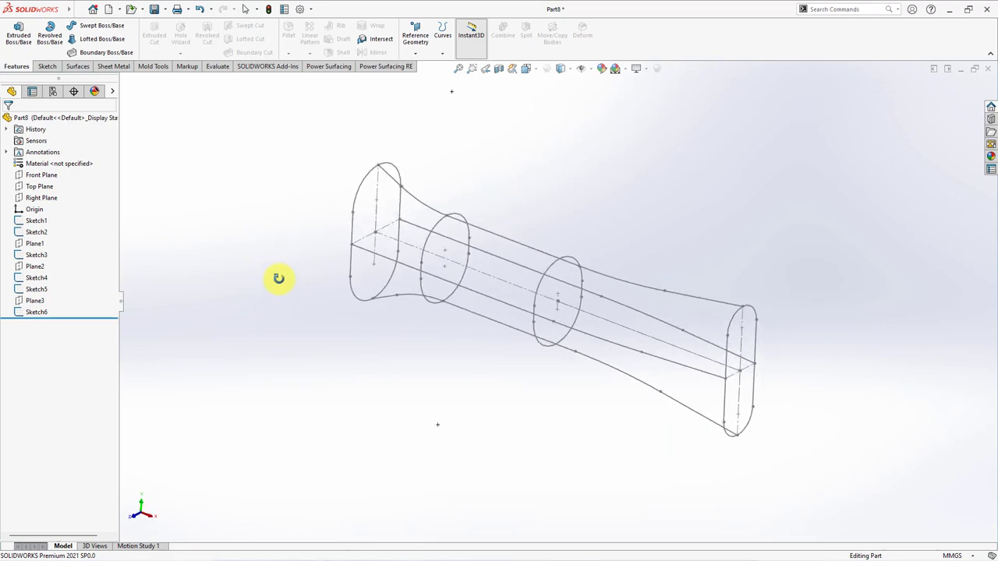
Start a Lofted Boss/Base with profiles Sketch4, Sketch6, Sketch5 and Sketch3 in order.
{"action": "left_click", "coordinate": [92, 43]}
{"action": "left_click", "coordinate": [355, 224]}
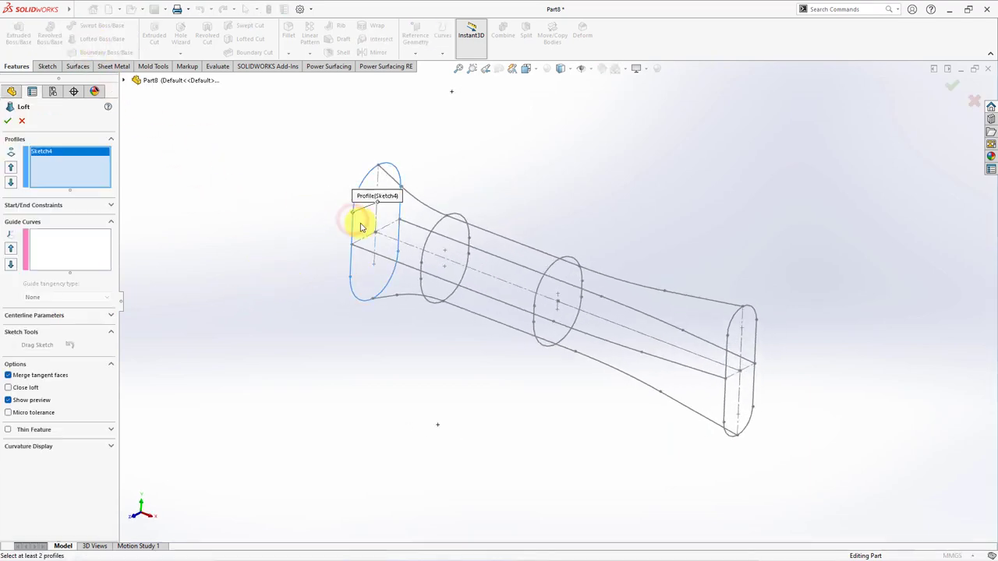
{"action": "left_click", "coordinate": [428, 273]}
{"action": "left_click", "coordinate": [536, 314]}
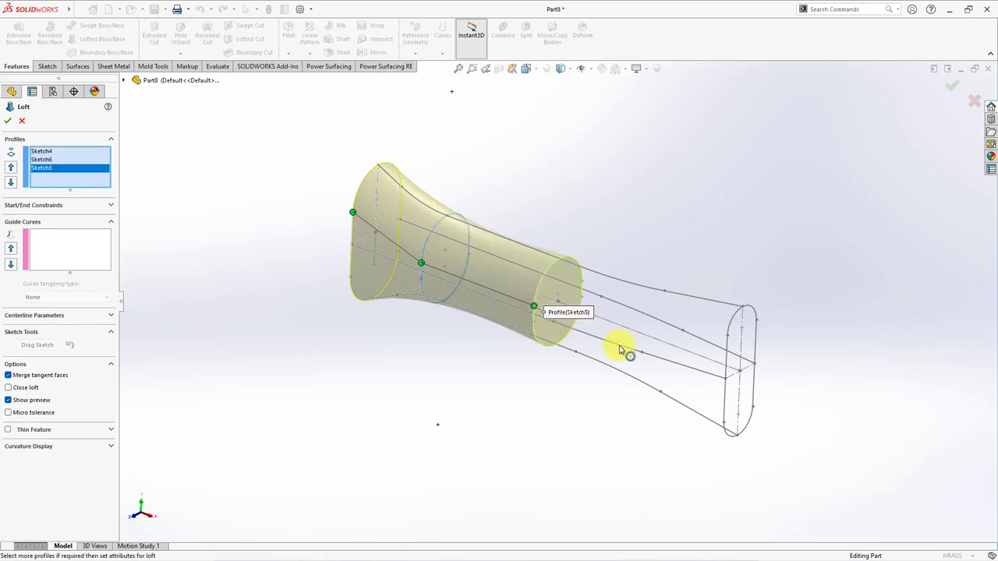
{"action": "left_click", "coordinate": [729, 348]}
Add the top and bottom side curves as the first two loft guide curves via SelectionManager.
{"action": "left_click", "coordinate": [78, 249]}
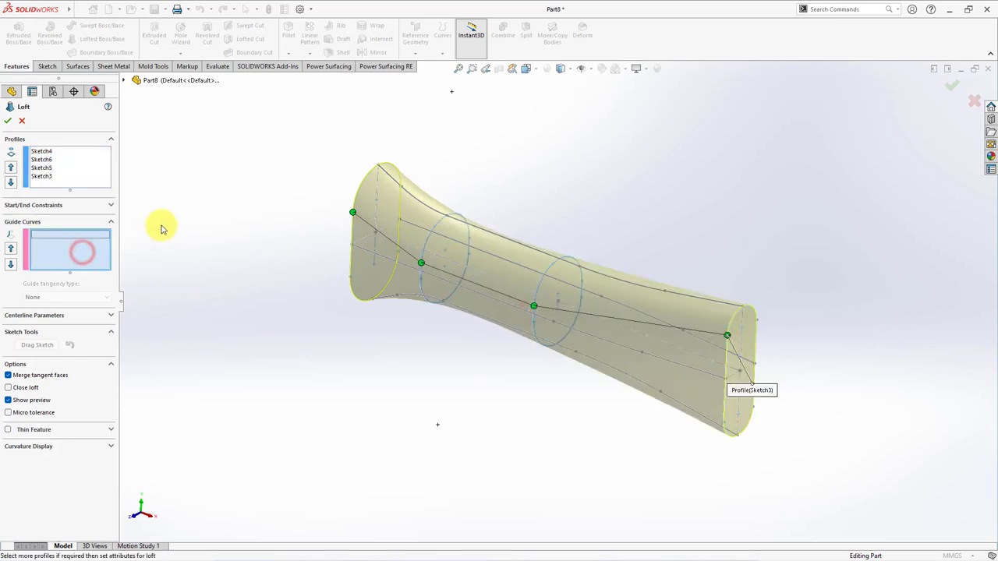
{"action": "right_click", "coordinate": [163, 225]}
{"action": "left_click", "coordinate": [180, 257]}
{"action": "left_click", "coordinate": [396, 183]}
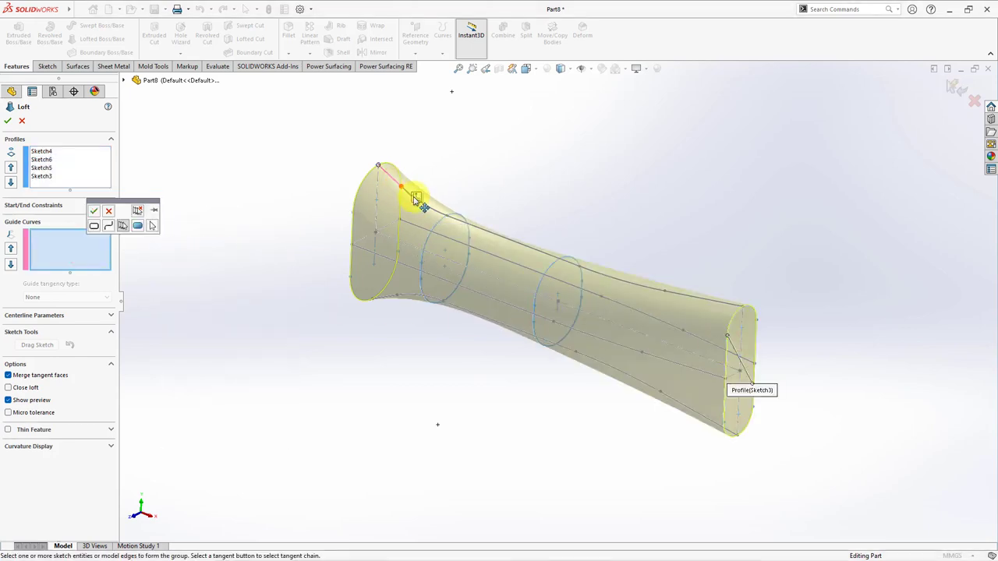
{"action": "right_click", "coordinate": [421, 195]}
{"action": "right_click", "coordinate": [476, 169]}
{"action": "left_click", "coordinate": [516, 201]}
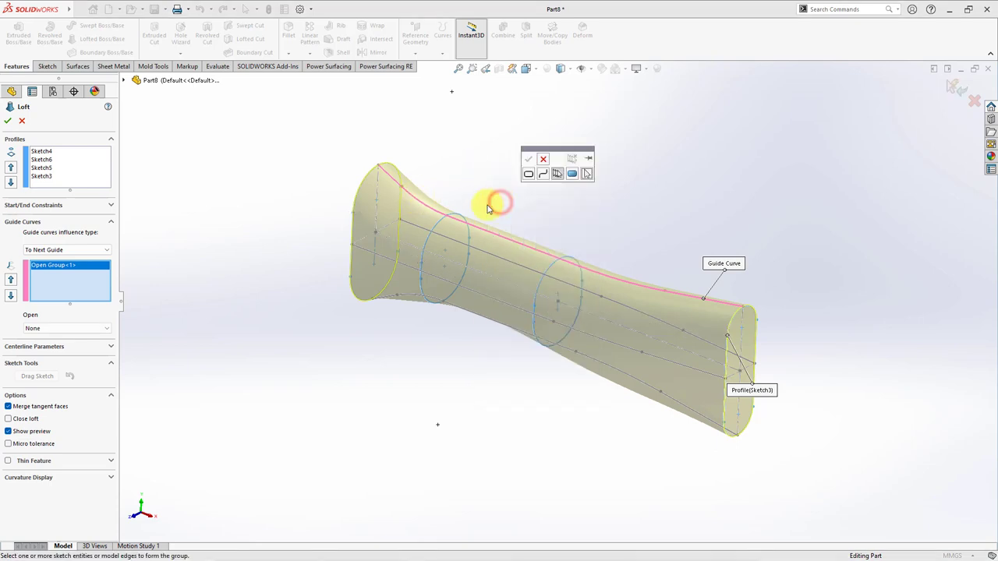
{"action": "left_click", "coordinate": [389, 302]}
{"action": "right_click", "coordinate": [413, 310]}
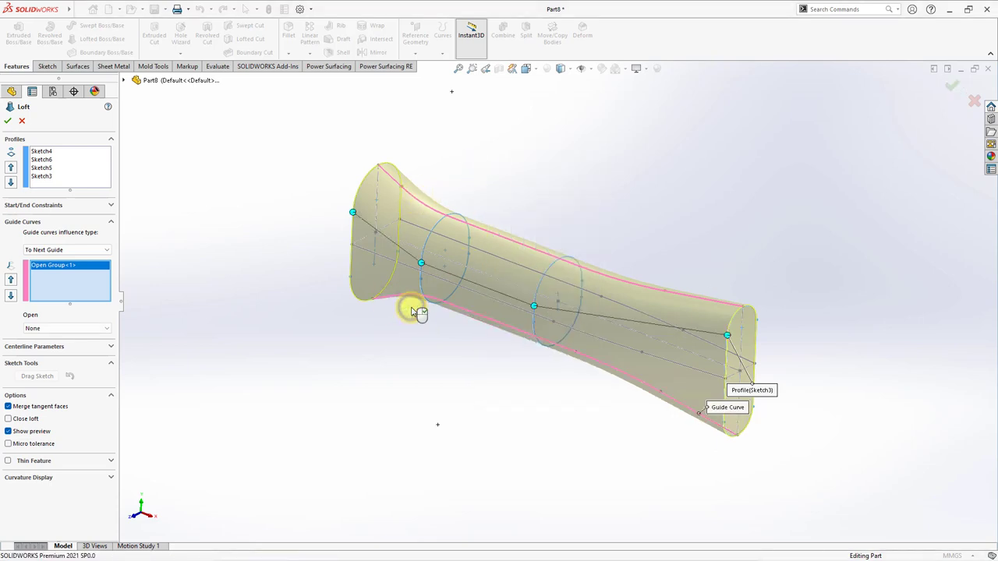
Add the remaining two side curves as guide curves and create the solid Loft1.
{"action": "right_click", "coordinate": [499, 195]}
{"action": "left_click", "coordinate": [529, 234]}
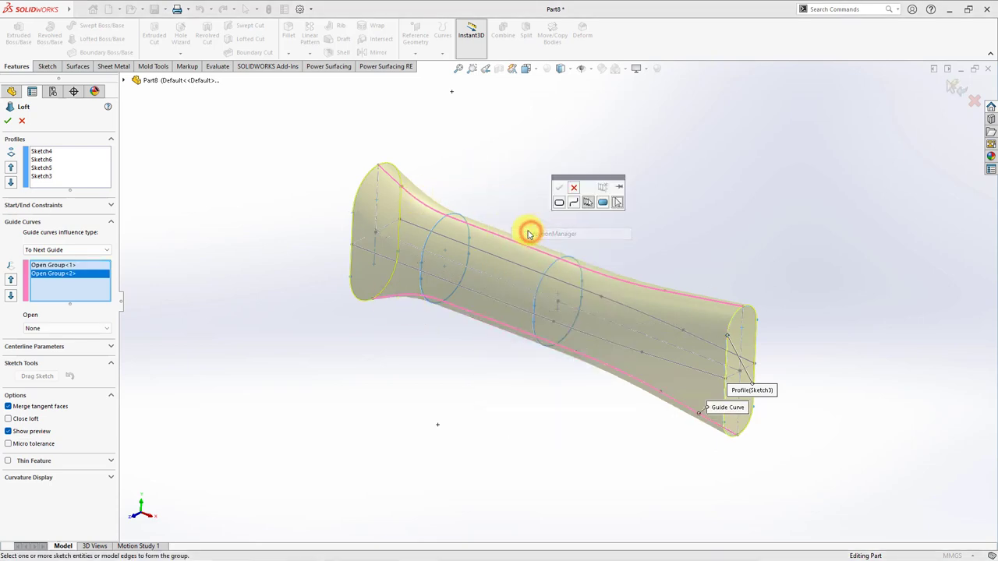
{"action": "left_click", "coordinate": [385, 260]}
{"action": "right_click", "coordinate": [569, 333]}
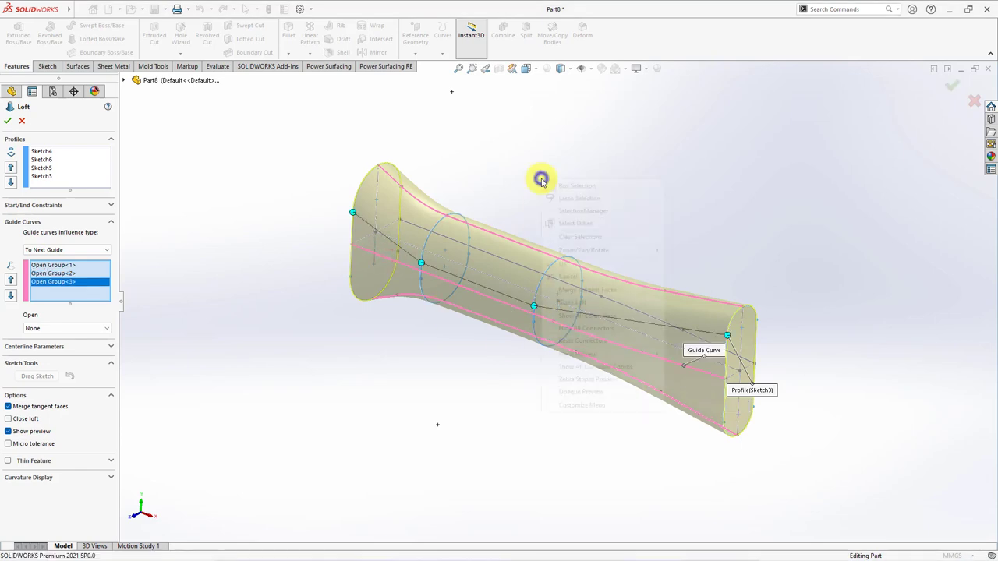
{"action": "right_click", "coordinate": [538, 178]}
{"action": "left_click", "coordinate": [559, 208]}
{"action": "left_click", "coordinate": [415, 229]}
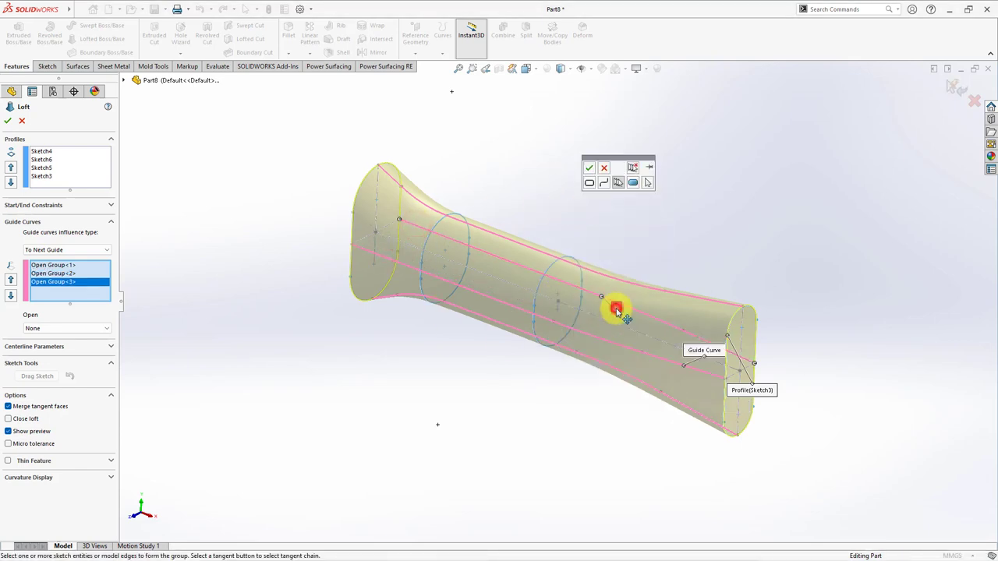
{"action": "right_click", "coordinate": [615, 305]}
{"action": "mouse_move", "coordinate": [663, 201]}
{"action": "middle_mouse_down"}
{"action": "mouse_move", "coordinate": [579, 201]}
{"action": "mouse_move", "coordinate": [694, 197]}
{"action": "middle_mouse_up"}
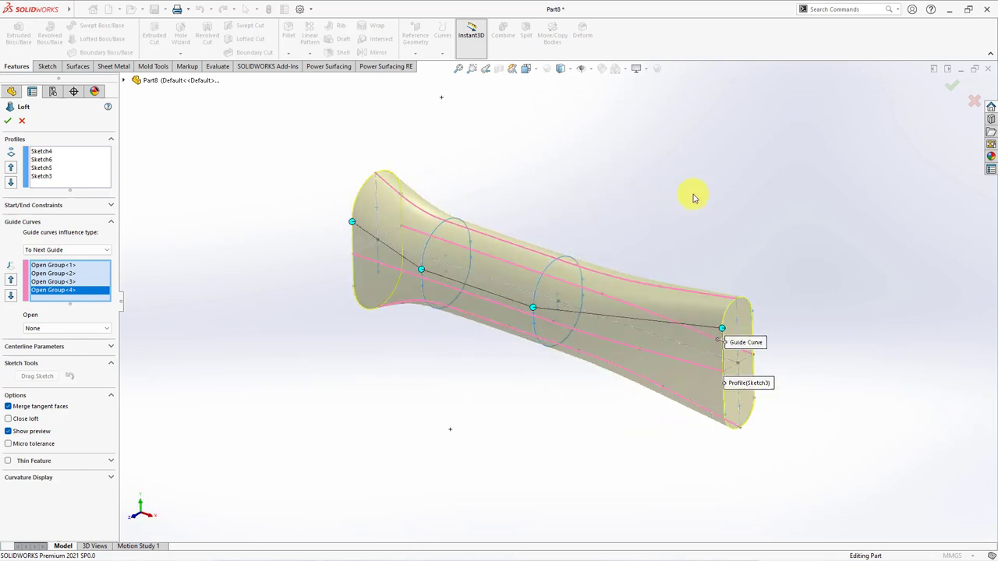
{"action": "left_click", "coordinate": [952, 90]}
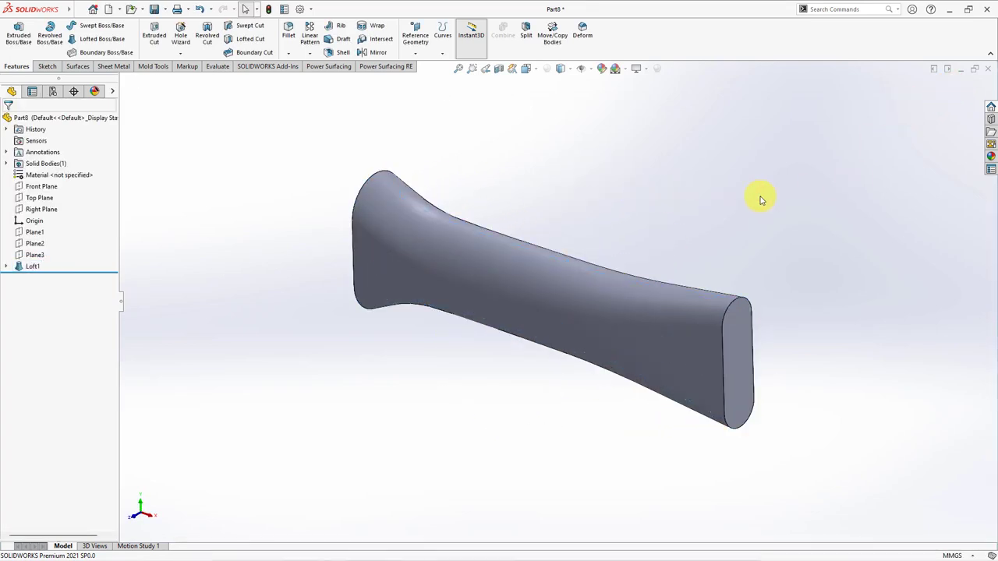
Round the flared end's outer edge with a 5 mm fillet, creating Fillet1.
{"action": "left_click", "coordinate": [290, 37]}
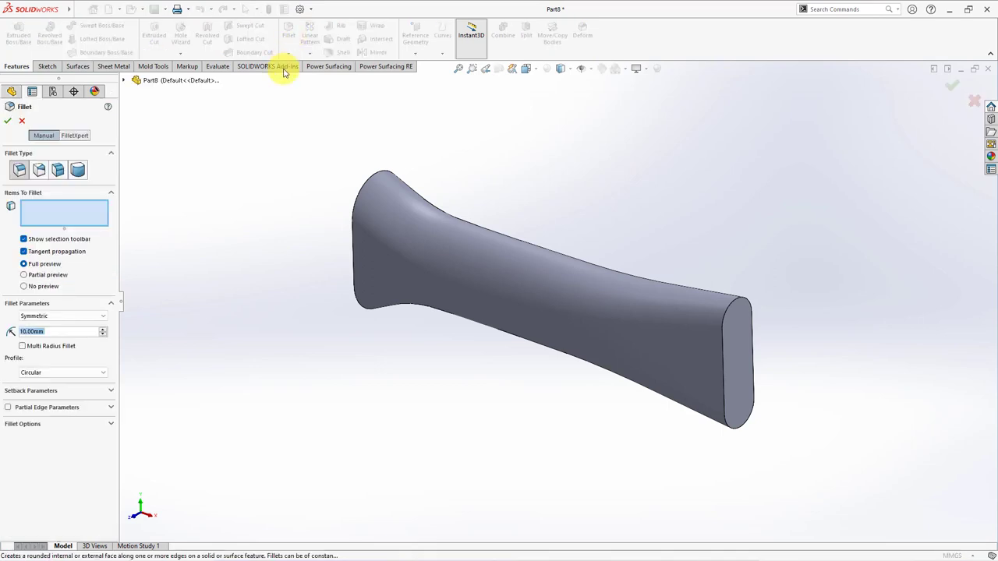
{"action": "left_click", "coordinate": [352, 253]}
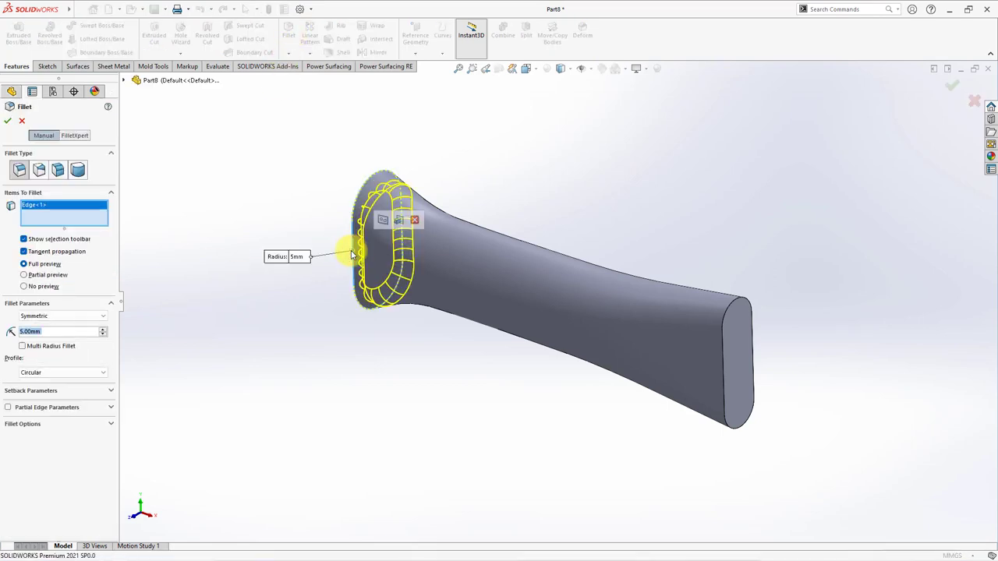
{"action": "left_click", "coordinate": [7, 121]}
{"action": "mouse_move", "coordinate": [234, 206]}
{"action": "middle_mouse_down"}
{"action": "mouse_move", "coordinate": [312, 220]}
{"action": "mouse_move", "coordinate": [273, 223]}
{"action": "middle_mouse_up"}
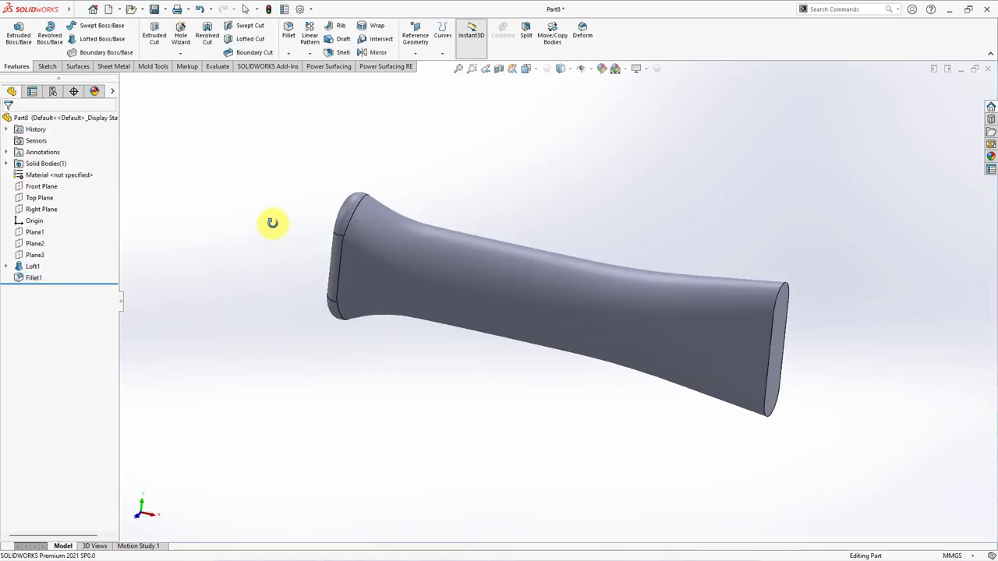
{"action": "left_click", "coordinate": [43, 187]}
On the Front Plane, sketch a centerline from the origin and a center rectangle near the handle's end.
{"action": "left_click", "coordinate": [67, 167]}
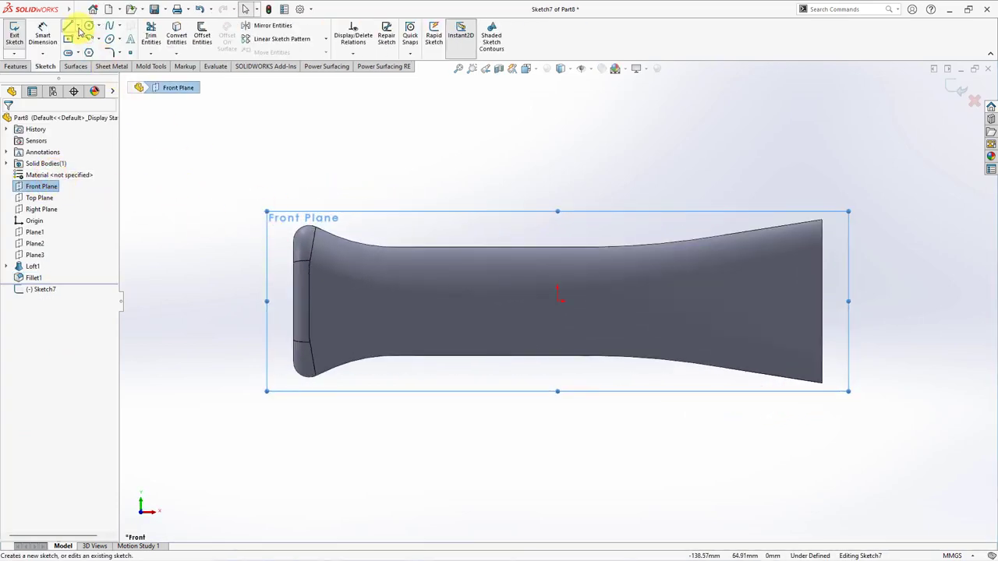
{"action": "left_click", "coordinate": [69, 26]}
{"action": "left_click", "coordinate": [559, 301]}
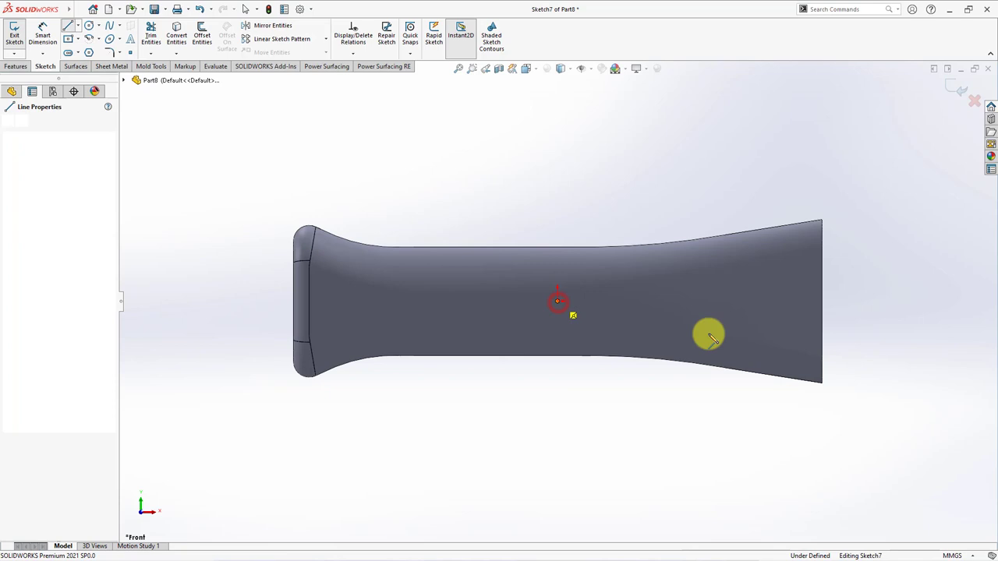
{"action": "double_click", "coordinate": [823, 303]}
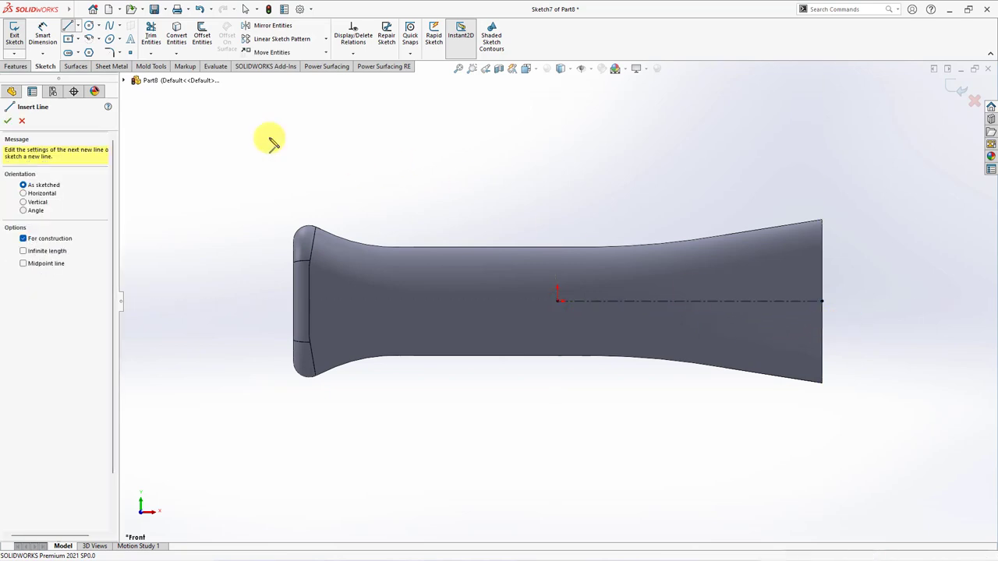
{"action": "left_click", "coordinate": [69, 41]}
{"action": "left_click", "coordinate": [782, 301]}
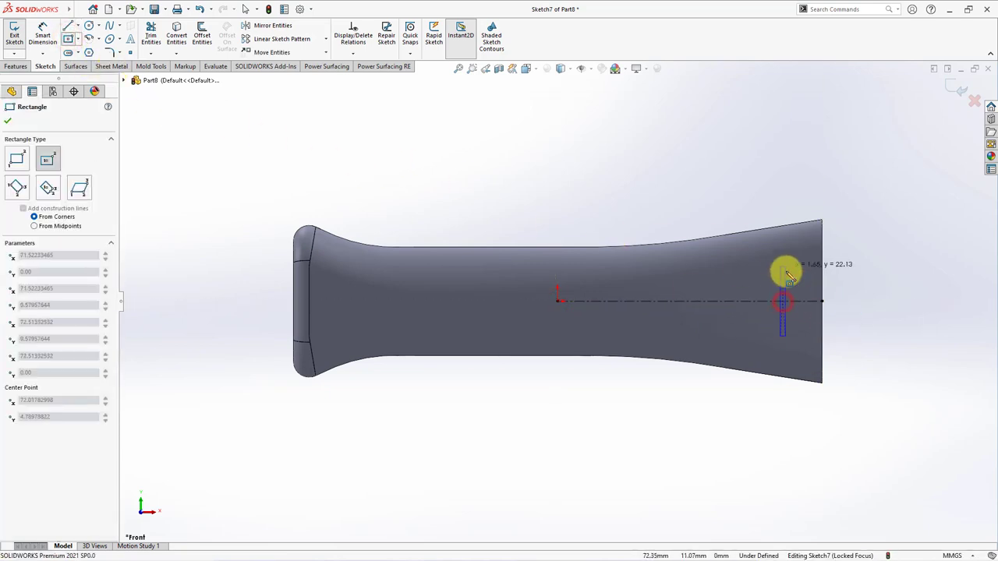
{"action": "left_click", "coordinate": [797, 223]}
{"action": "right_click", "coordinate": [816, 231]}
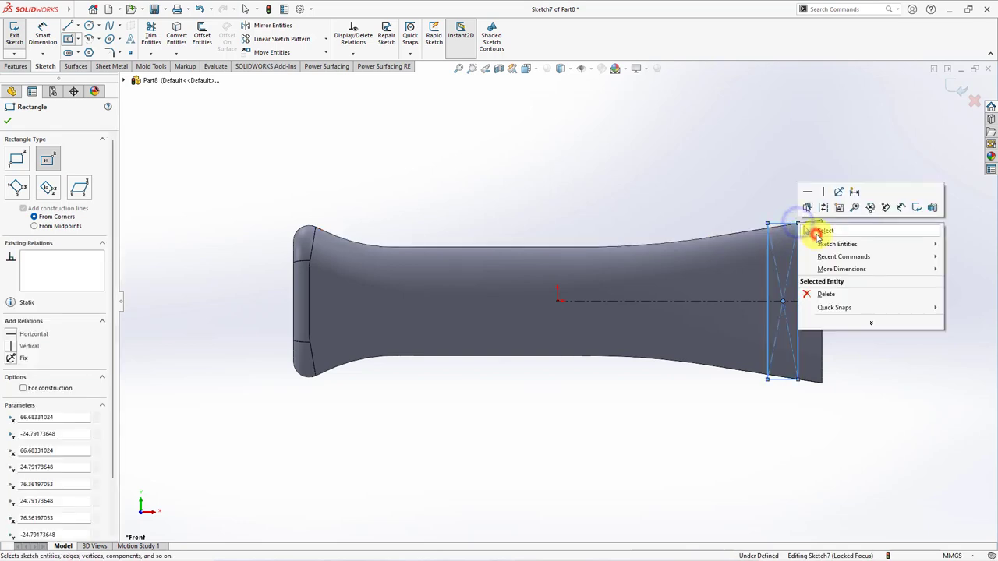
{"action": "left_click", "coordinate": [820, 234]}
Dimension the rectangle 2.5 mm from the handle's end and 5.5 mm wide.
{"action": "left_click", "coordinate": [42, 35]}
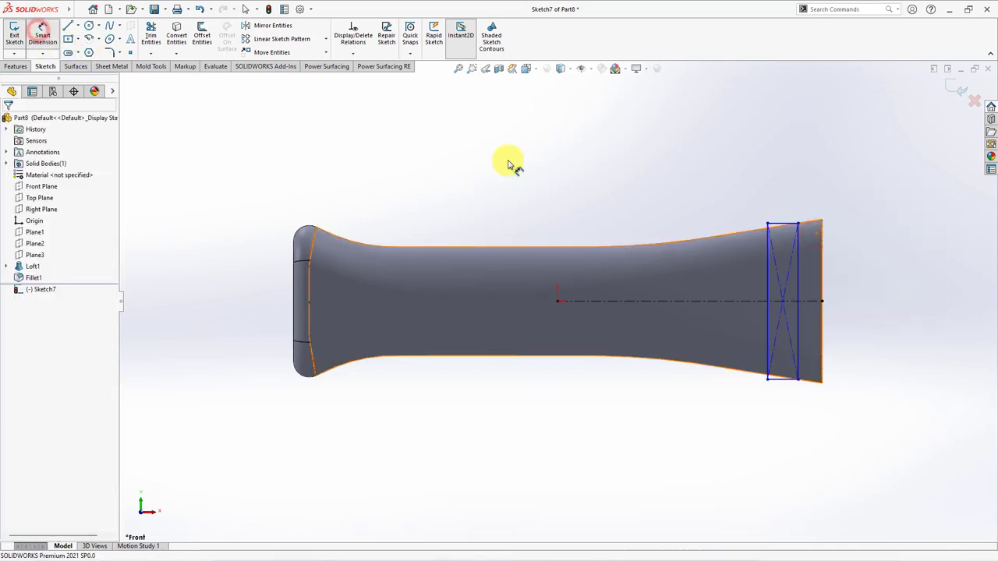
{"action": "left_click", "coordinate": [799, 245]}
{"action": "left_click", "coordinate": [813, 195]}
{"action": "type", "text": "2"}
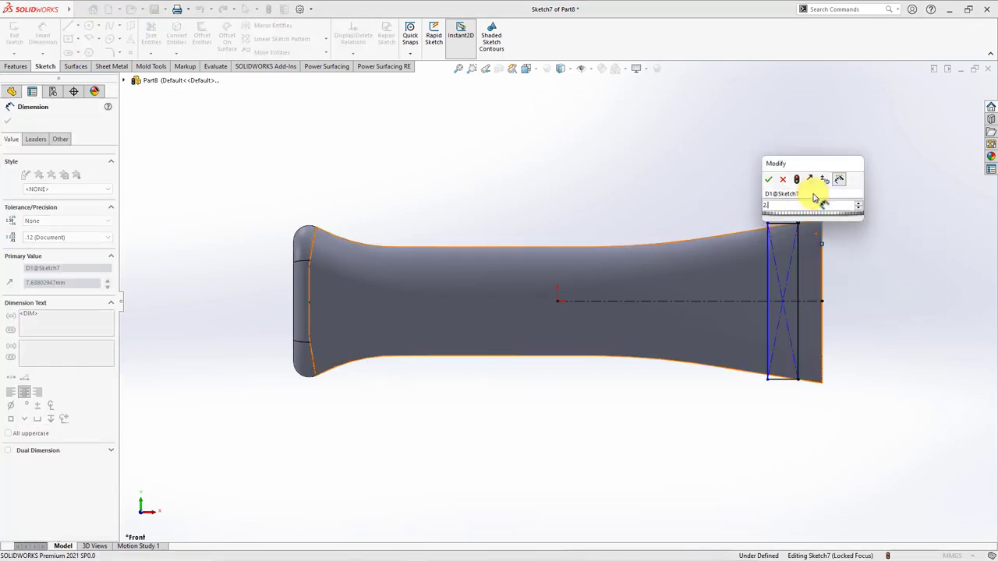
{"action": "key", "text": "Return"}
{"action": "left_click", "coordinate": [790, 223]}
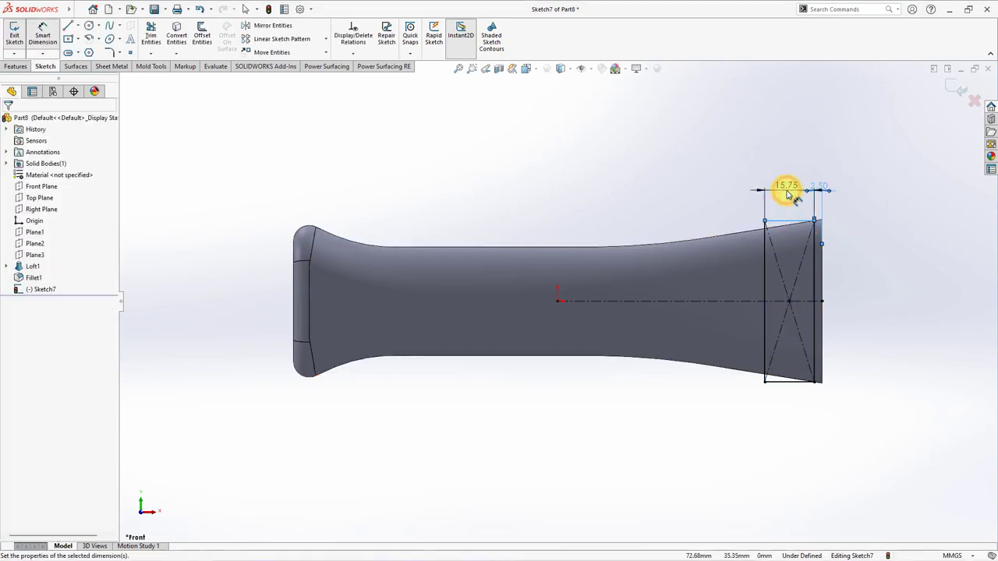
{"action": "left_click", "coordinate": [786, 195]}
{"action": "type", "text": "5.5"}
{"action": "left_click", "coordinate": [742, 178]}
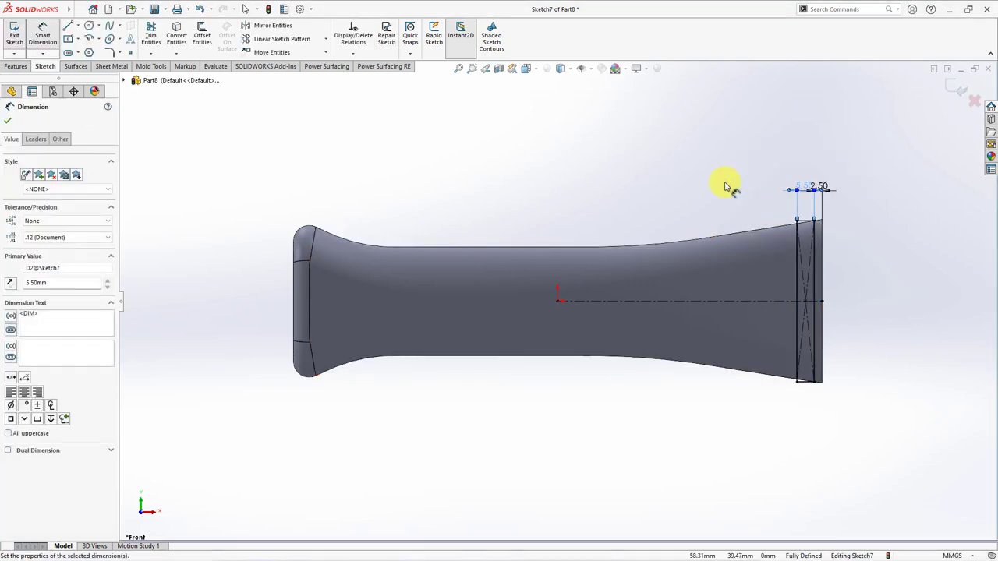
Project Sketch7 onto the handle's face as Split Line2.
{"action": "left_click", "coordinate": [13, 66]}
{"action": "left_click", "coordinate": [441, 39]}
{"action": "left_click", "coordinate": [456, 62]}
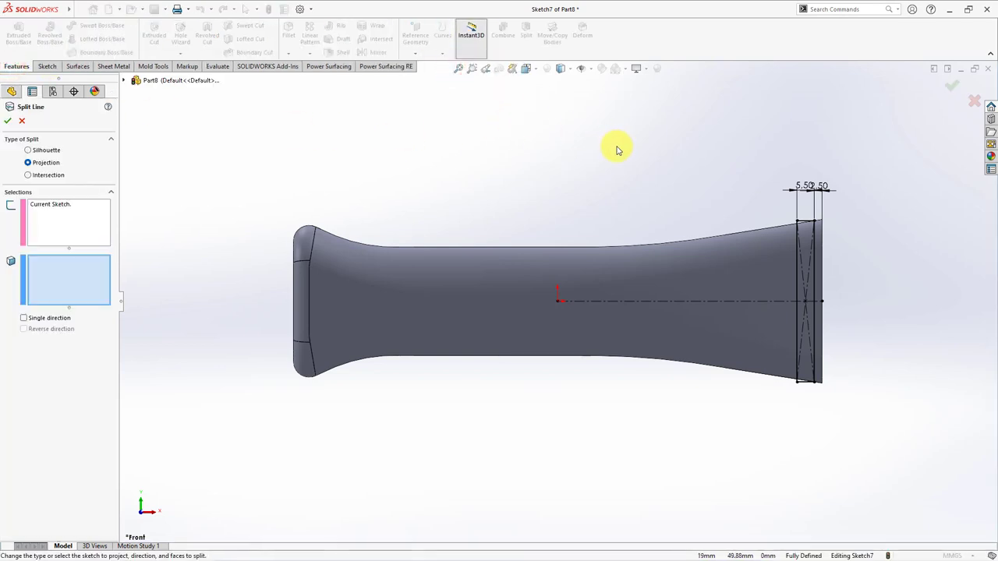
{"action": "mouse_move", "coordinate": [615, 150]}
{"action": "middle_mouse_down"}
{"action": "mouse_move", "coordinate": [637, 260]}
{"action": "mouse_move", "coordinate": [382, 283]}
{"action": "middle_mouse_up"}
{"action": "left_click", "coordinate": [648, 275]}
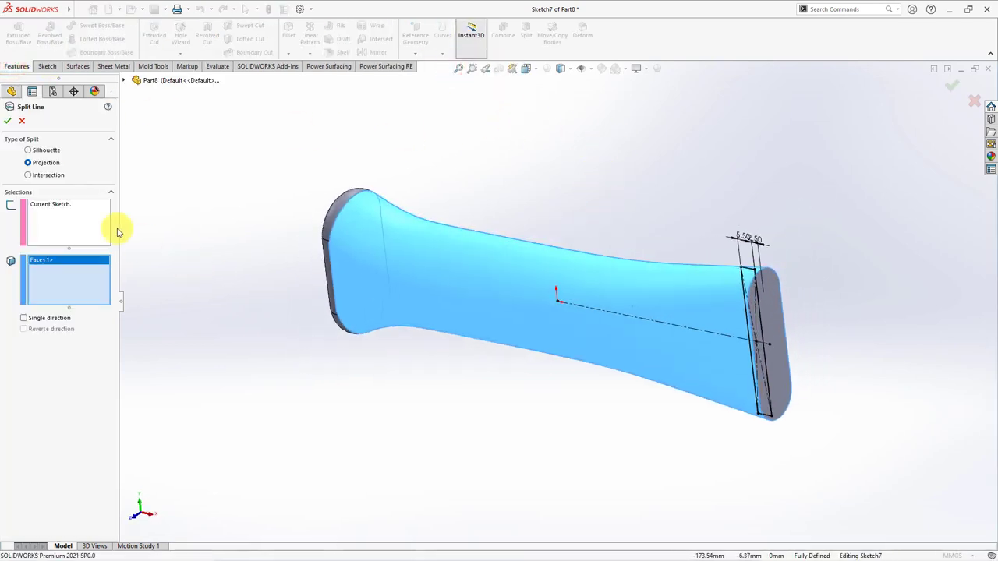
{"action": "left_click", "coordinate": [6, 121]}
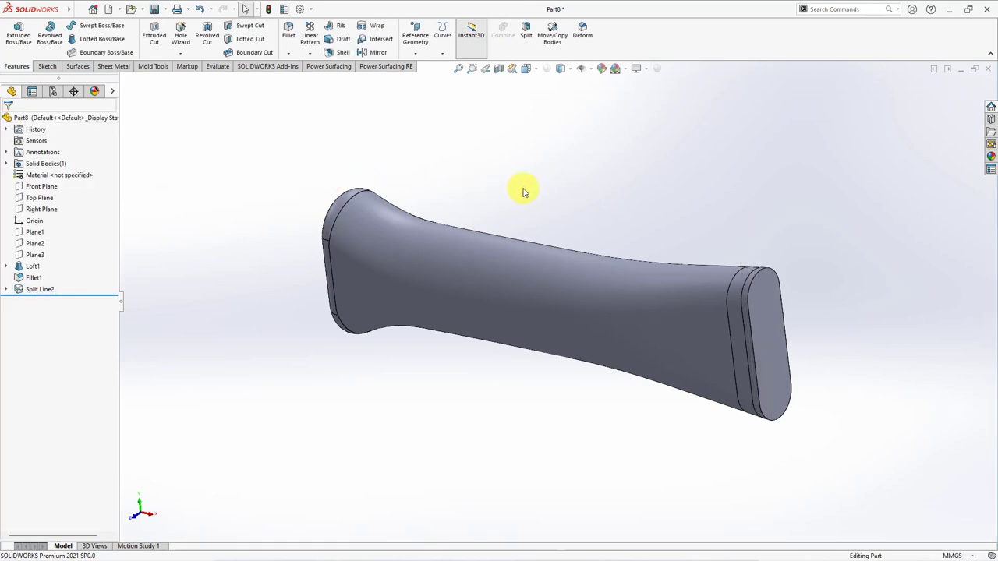
On the Front Plane, draw a centerline from the origin to the split band and a centre rectangle on it.
{"action": "left_click", "coordinate": [39, 186]}
{"action": "left_click", "coordinate": [39, 166]}
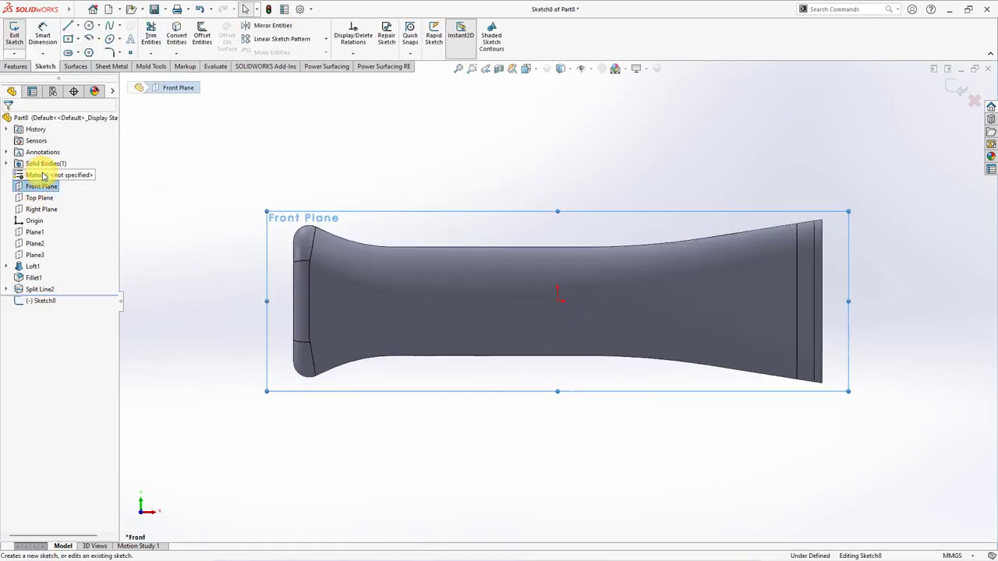
{"action": "left_click", "coordinate": [77, 25]}
{"action": "left_click", "coordinate": [90, 46]}
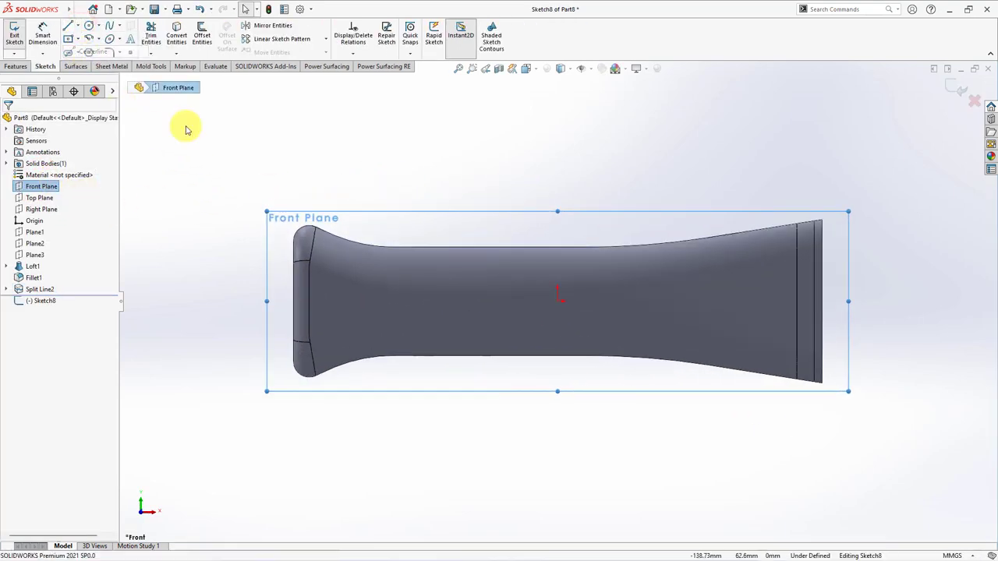
{"action": "left_click", "coordinate": [558, 302]}
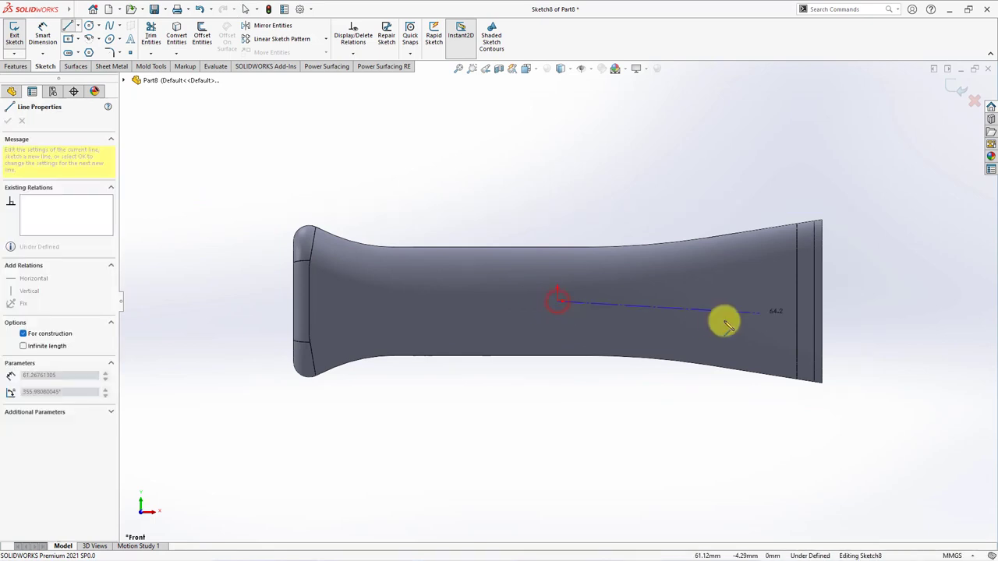
{"action": "left_click", "coordinate": [797, 302]}
{"action": "left_click", "coordinate": [797, 302]}
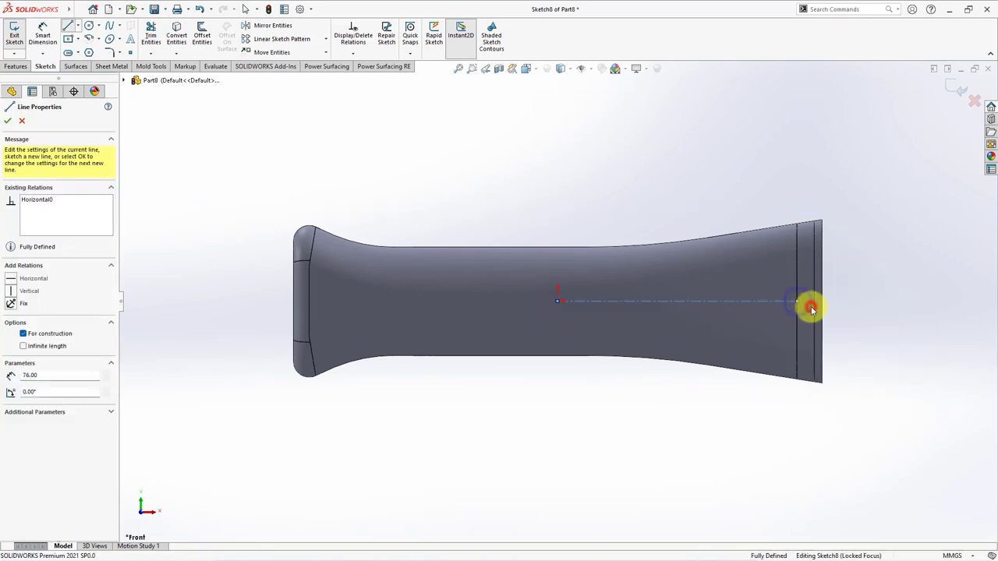
{"action": "left_click", "coordinate": [71, 40]}
{"action": "left_click", "coordinate": [759, 302]}
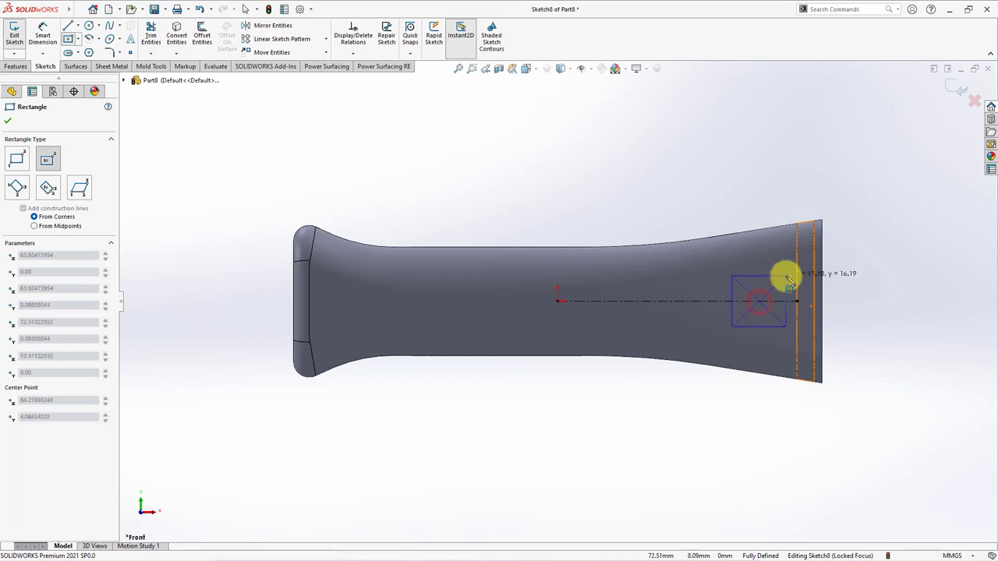
{"action": "left_click", "coordinate": [797, 256]}
{"action": "right_click", "coordinate": [796, 256]}
{"action": "left_click", "coordinate": [819, 261]}
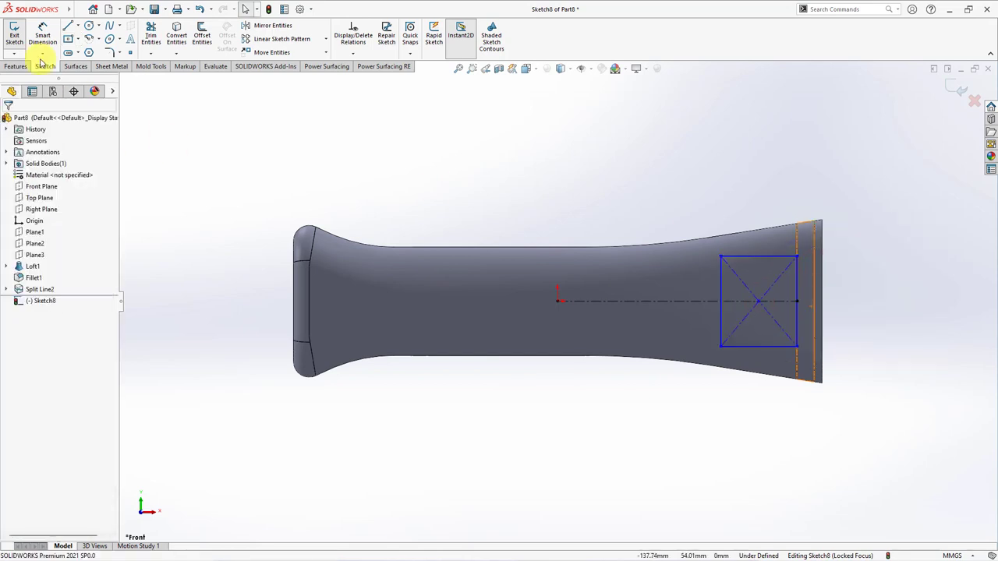
Dimension the rectangle to 18 mm wide and 38 mm tall.
{"action": "left_click", "coordinate": [43, 35]}
{"action": "left_click", "coordinate": [768, 256]}
{"action": "left_click", "coordinate": [765, 206]}
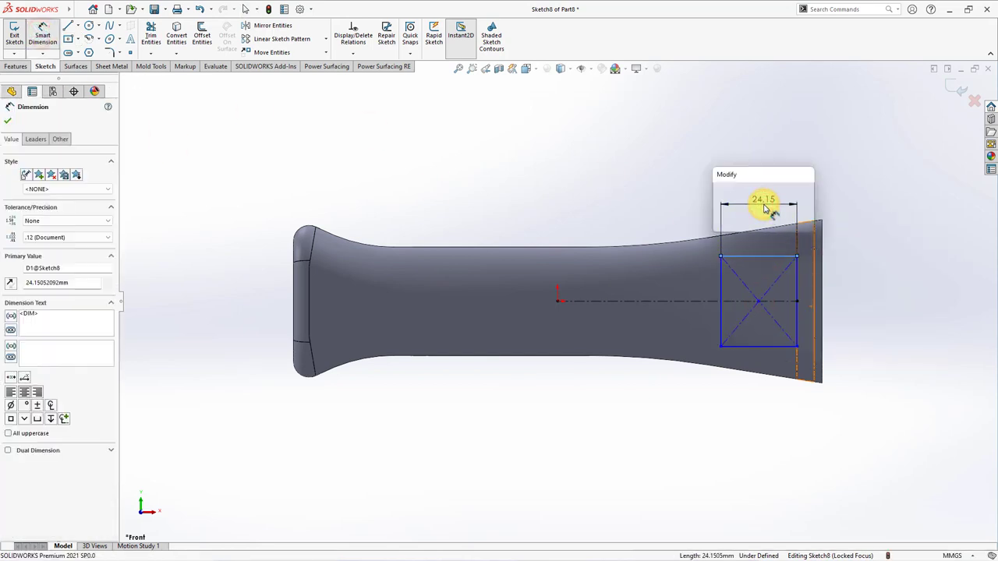
{"action": "type", "text": "18"}
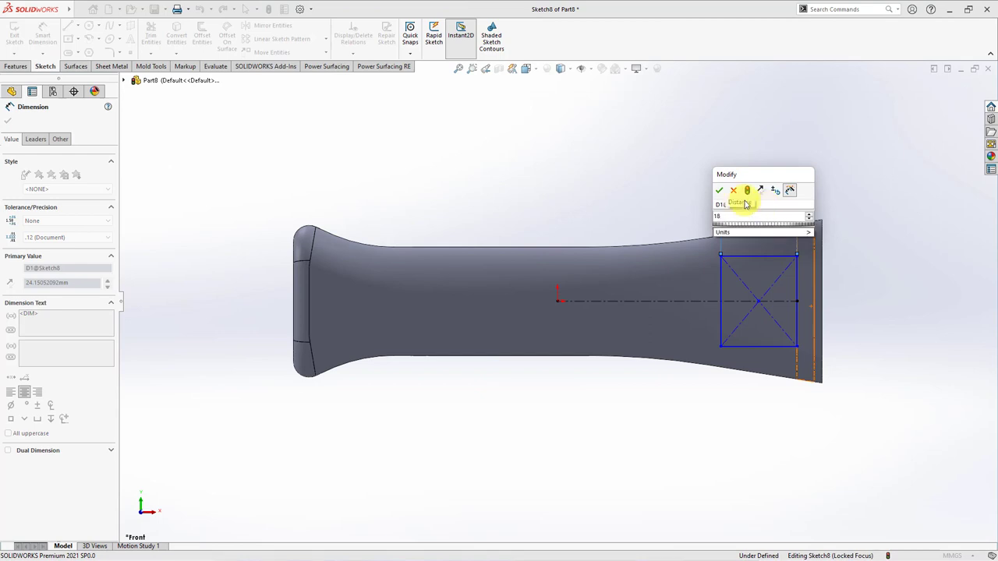
{"action": "left_click", "coordinate": [719, 190]}
{"action": "left_click", "coordinate": [730, 292]}
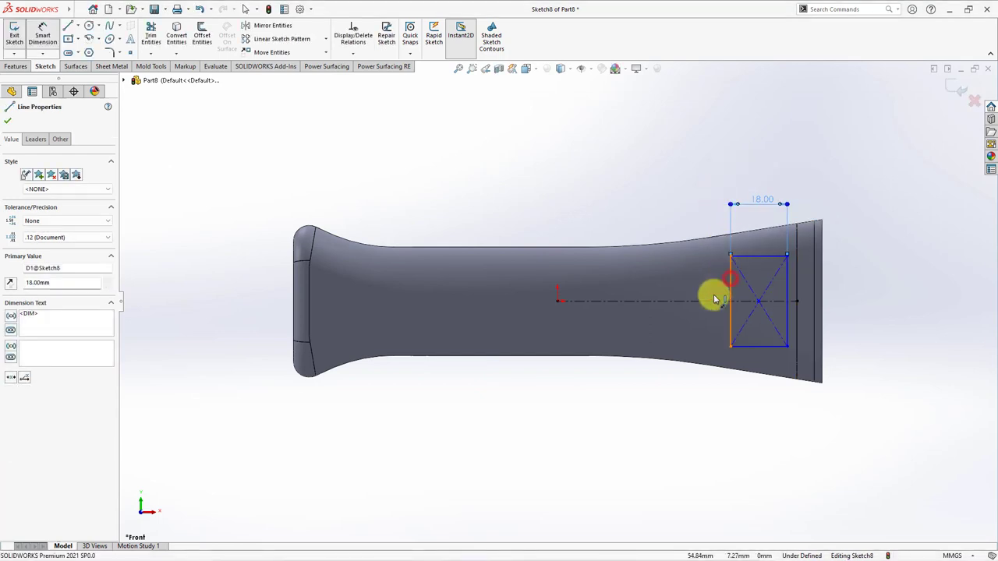
{"action": "left_click", "coordinate": [705, 294]}
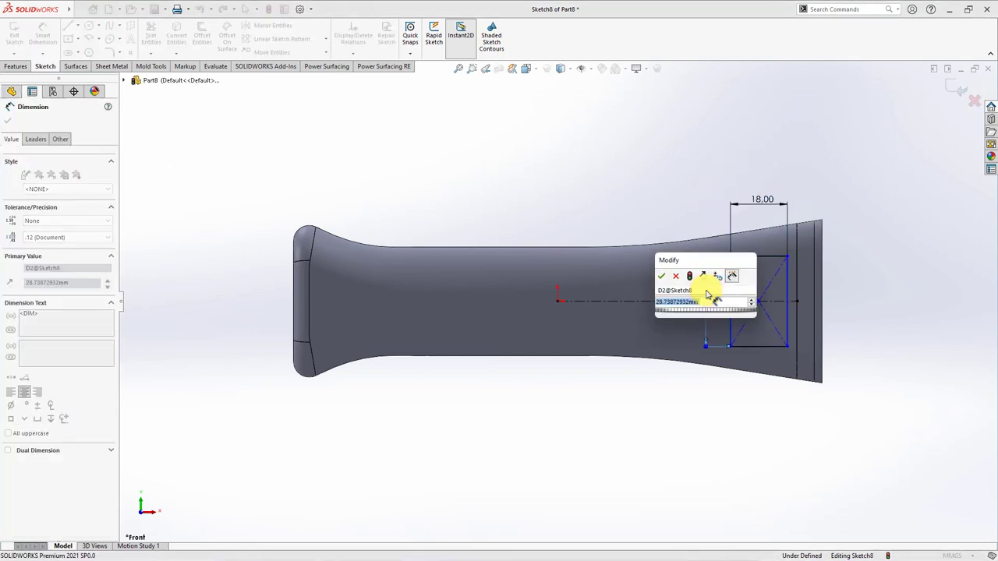
{"action": "type", "text": "38"}
{"action": "left_click", "coordinate": [661, 276]}
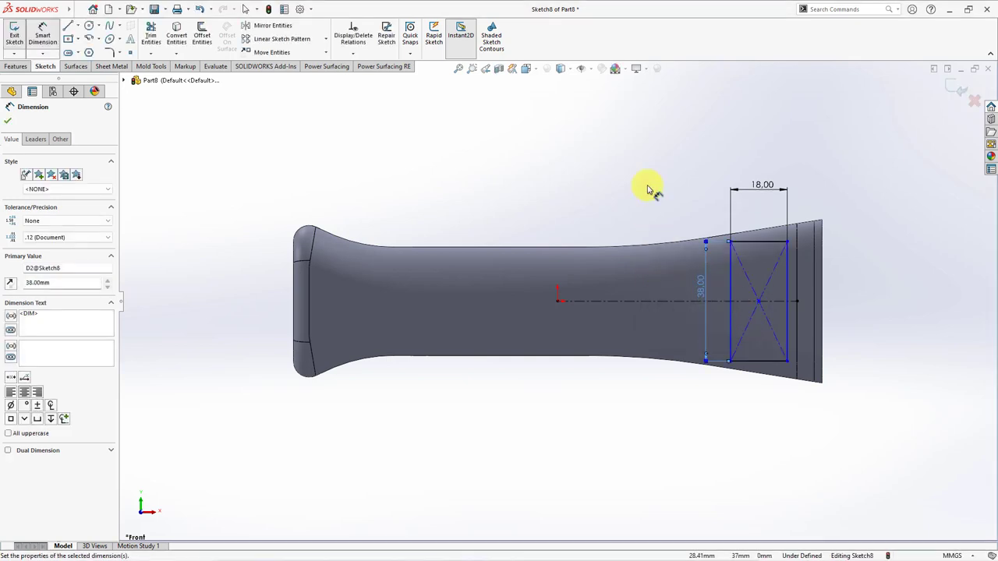
Make the rectangle's right side collinear with the split band's left edge.
{"action": "right_click", "coordinate": [648, 189]}
{"action": "left_click", "coordinate": [668, 220]}
{"action": "left_click", "coordinate": [795, 297]}
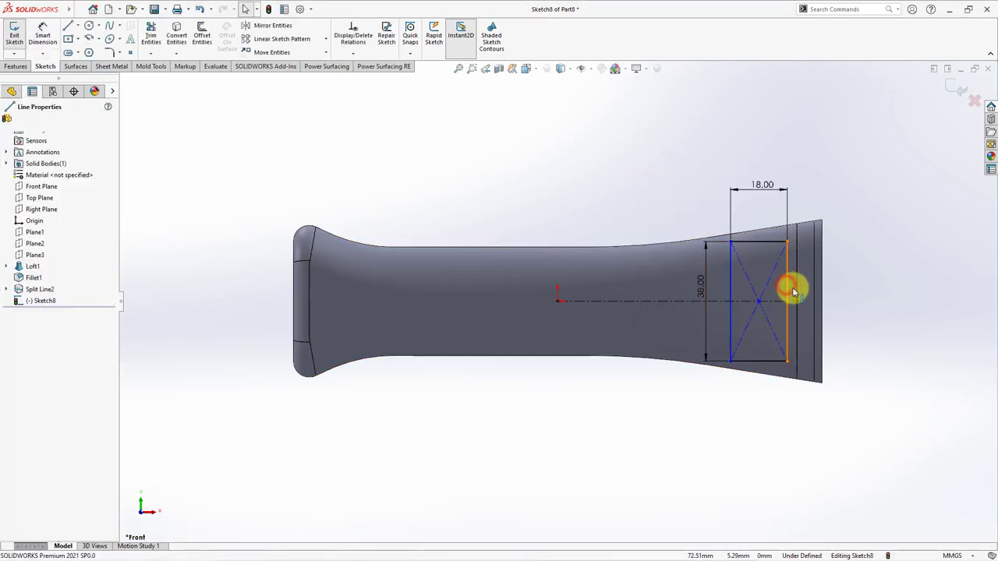
{"action": "left_click", "coordinate": [798, 302], "text": "ctrl"}
{"action": "left_click", "coordinate": [830, 252]}
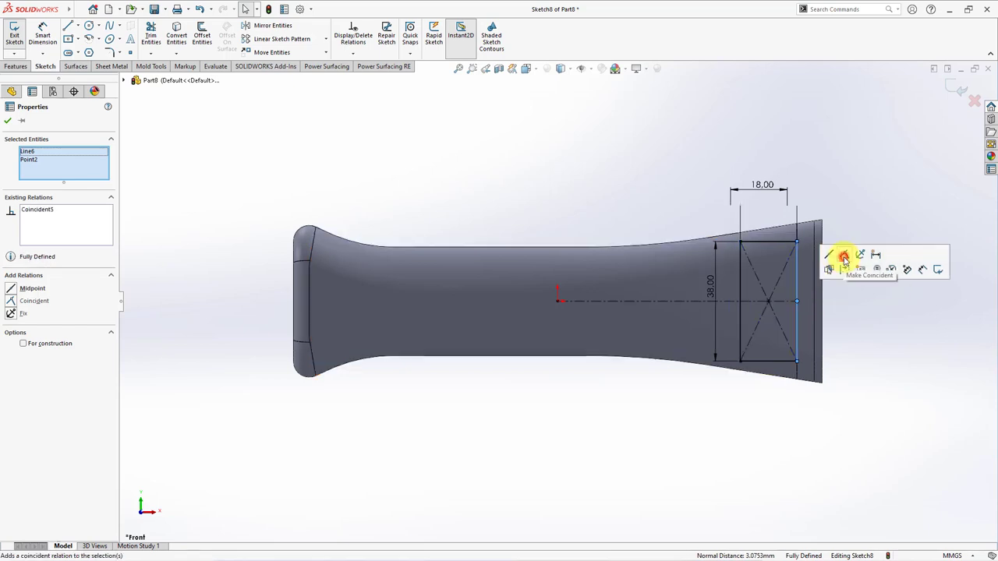
{"action": "left_click", "coordinate": [11, 117]}
Round the rectangle's two left corners with a 4 mm sketch fillet and exit the sketch.
{"action": "left_click", "coordinate": [109, 54]}
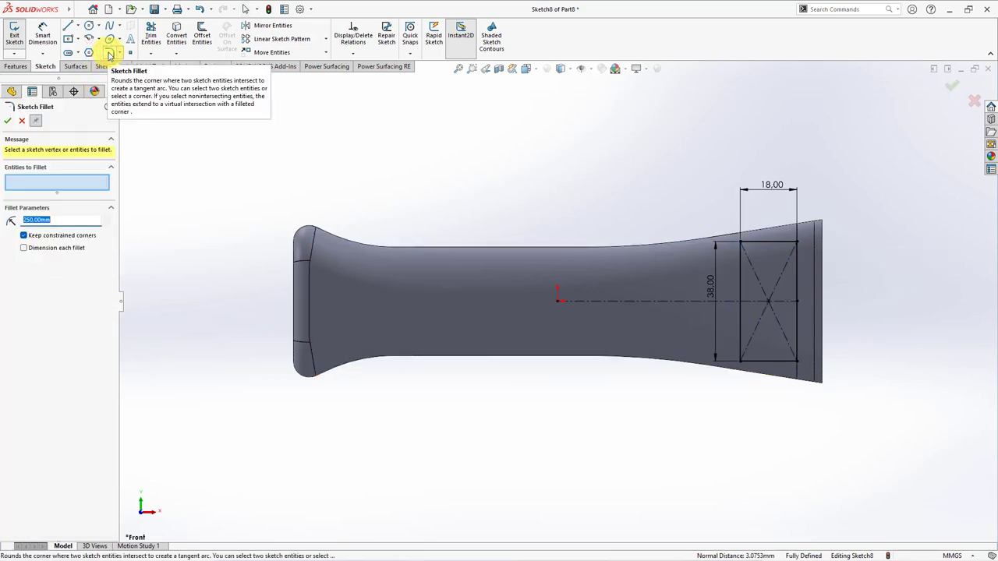
{"action": "left_click", "coordinate": [742, 244]}
{"action": "left_click", "coordinate": [741, 361]}
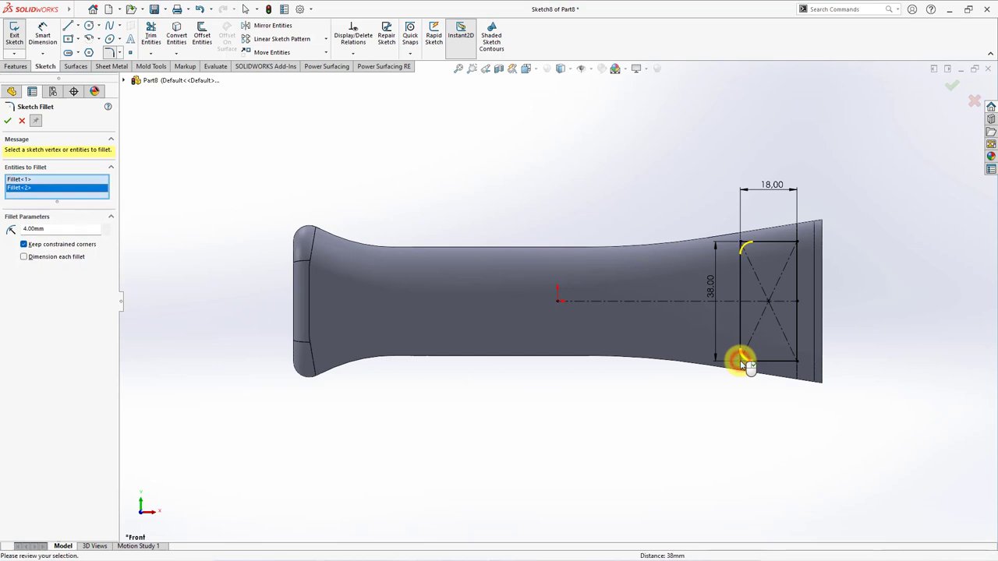
{"action": "left_click", "coordinate": [949, 107]}
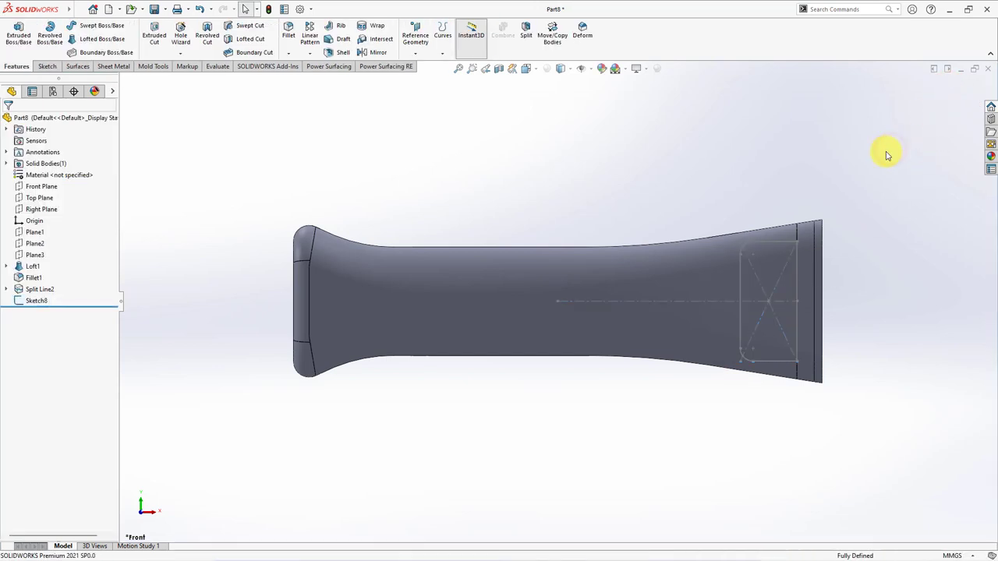
Project Sketch8's rounded rectangle onto the handle face as Split Line3.
{"action": "middle_click_drag", "start_coordinate": [884, 156], "coordinate": [863, 221]}
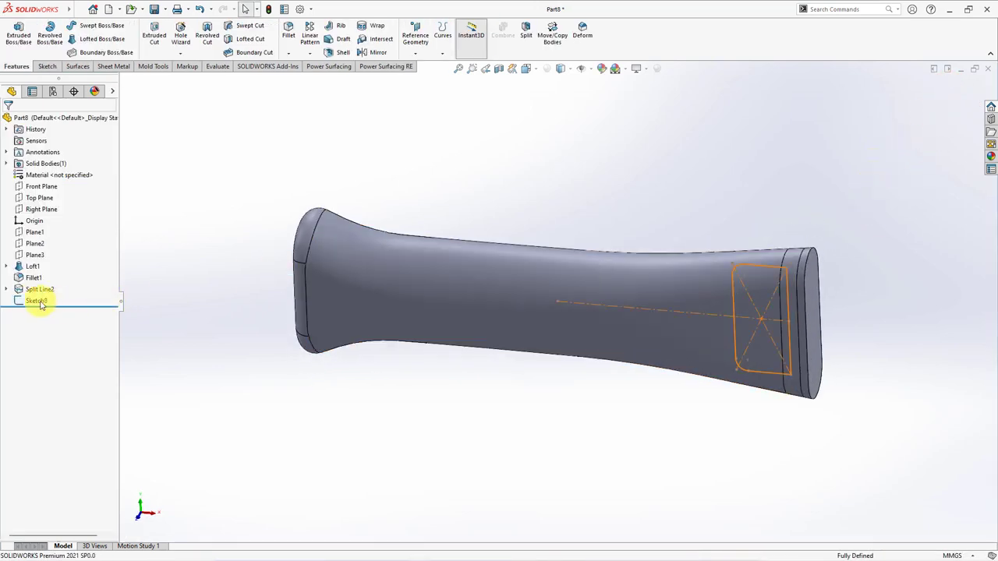
{"action": "left_click", "coordinate": [440, 43]}
{"action": "left_click", "coordinate": [456, 60]}
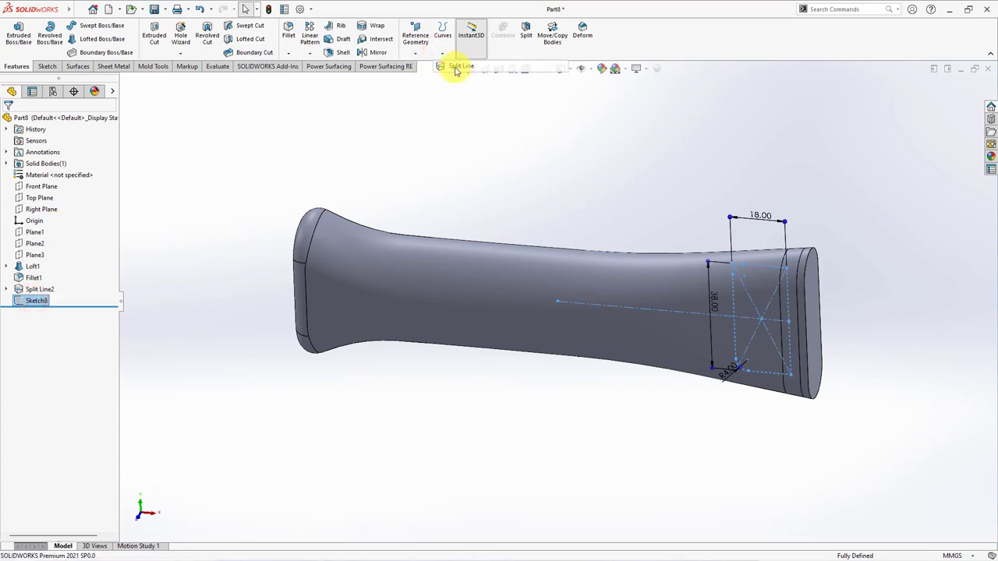
{"action": "left_click", "coordinate": [646, 290]}
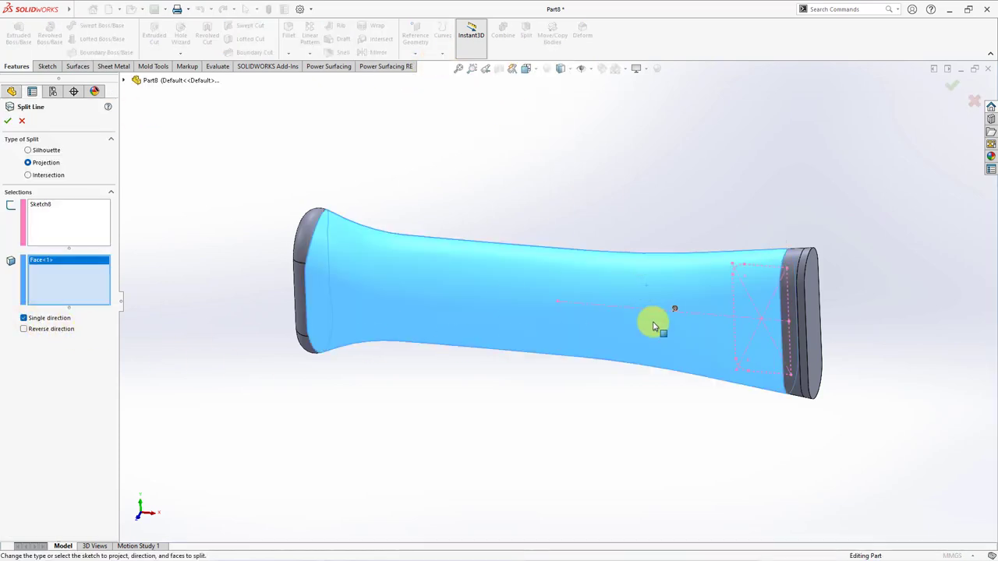
{"action": "middle_click_drag", "start_coordinate": [676, 311], "coordinate": [664, 330]}
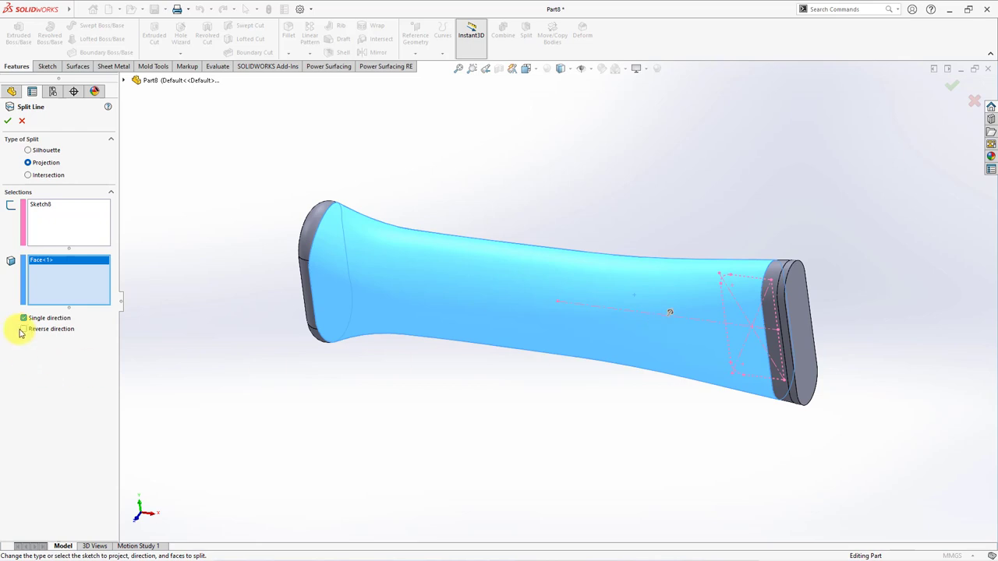
{"action": "left_click", "coordinate": [7, 122]}
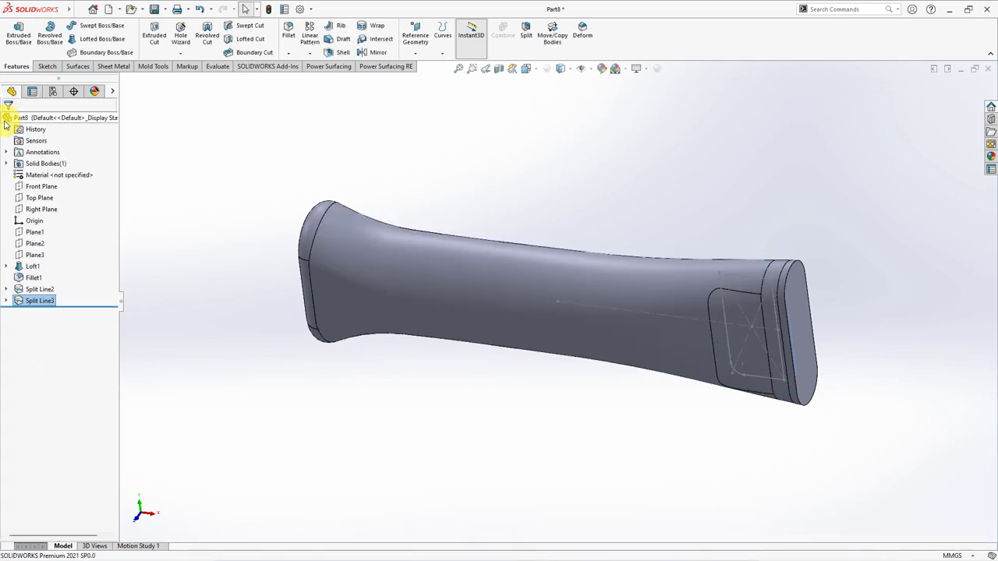
{"action": "mouse_move", "coordinate": [637, 209]}
{"action": "middle_mouse_down"}
{"action": "mouse_move", "coordinate": [646, 198]}
{"action": "mouse_move", "coordinate": [383, 162]}
{"action": "middle_mouse_up"}
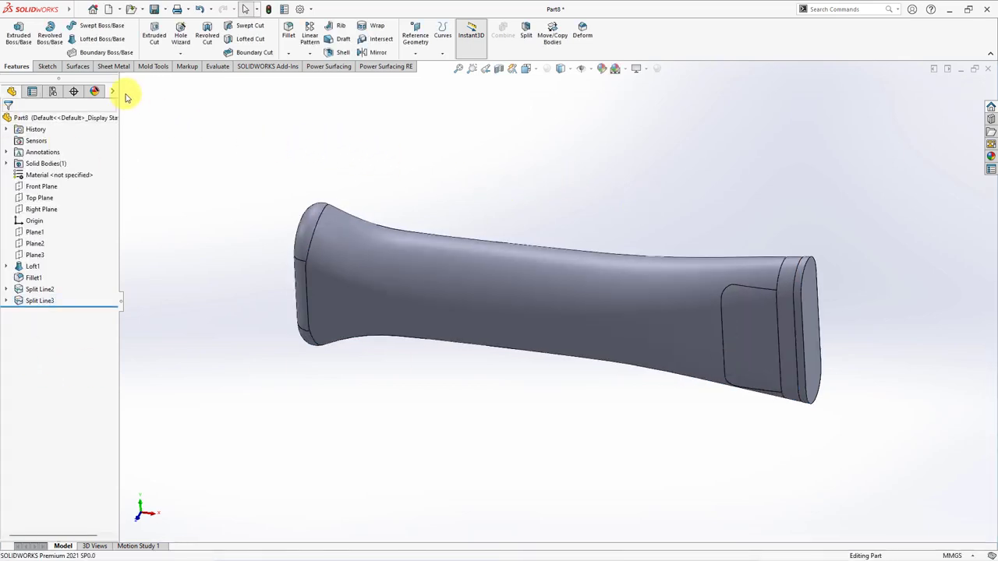
{"action": "left_click", "coordinate": [78, 66]}
Copy the right-end ring face as a 0 mm offset surface and thicken it 1.5 mm into a merged collar.
{"action": "left_click", "coordinate": [226, 38]}
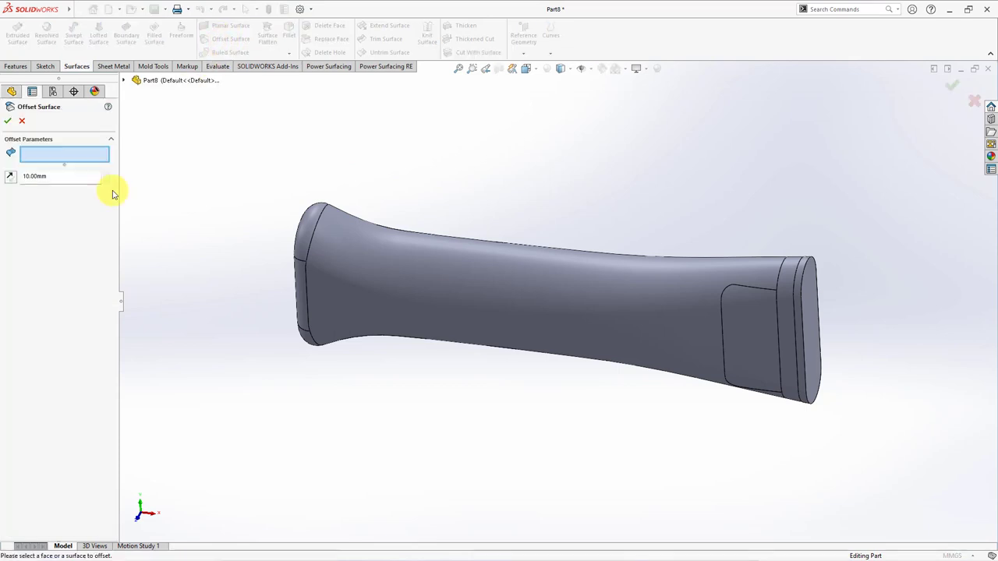
{"action": "left_click", "coordinate": [785, 314]}
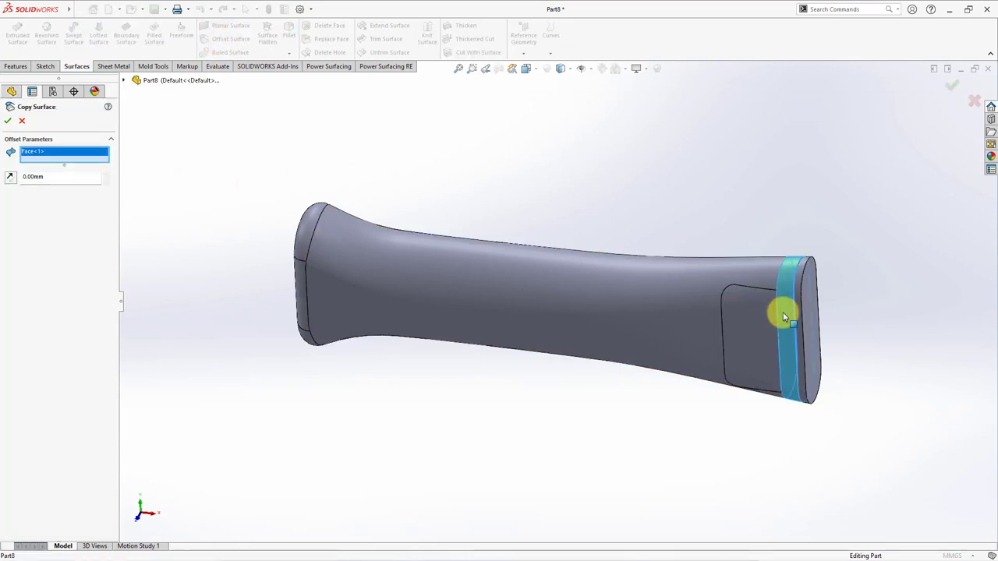
{"action": "right_click", "coordinate": [782, 312]}
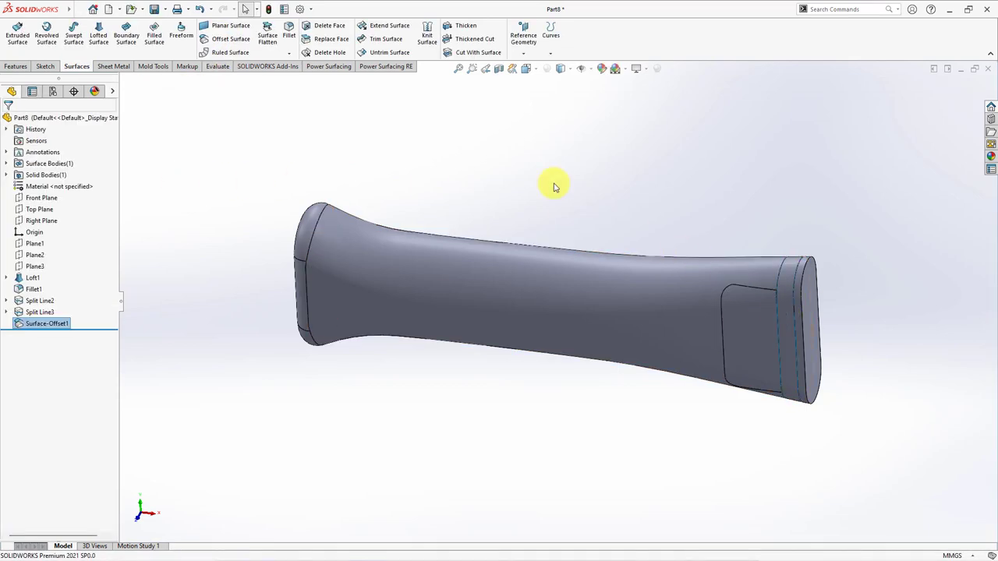
{"action": "left_click", "coordinate": [465, 27]}
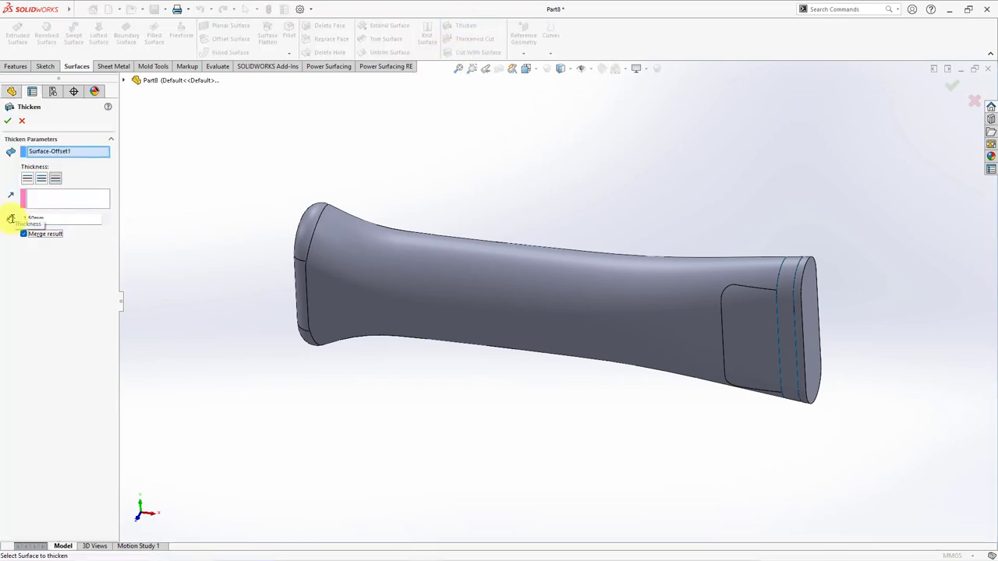
{"action": "left_click", "coordinate": [8, 122]}
{"action": "mouse_move", "coordinate": [421, 179]}
{"action": "middle_mouse_down"}
{"action": "mouse_move", "coordinate": [492, 195]}
{"action": "mouse_move", "coordinate": [460, 192]}
{"action": "middle_mouse_up"}
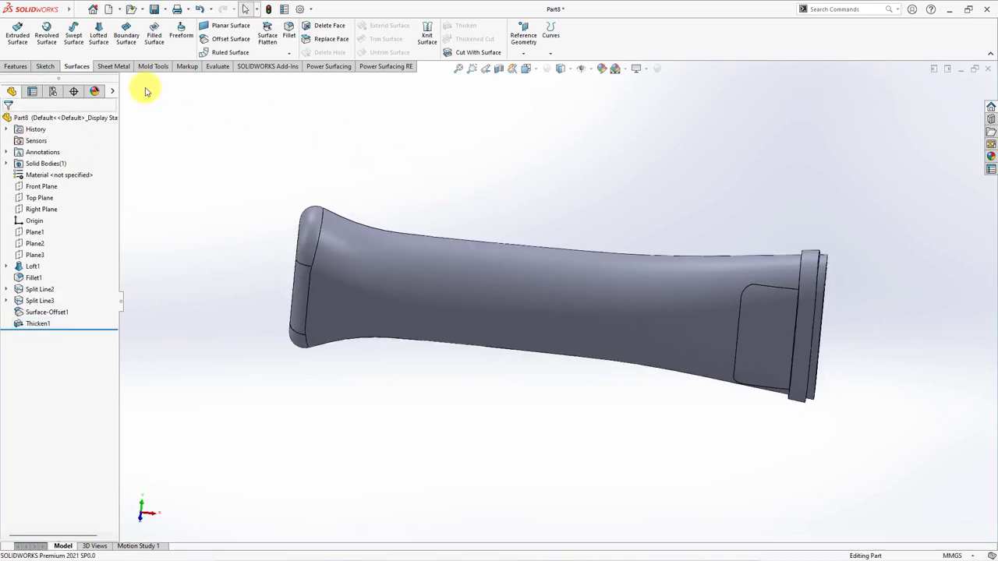
Copy the rounded panel face as Surface-Offset2 and thicken-cut it 0.15 mm into the handle.
{"action": "left_click", "coordinate": [218, 37]}
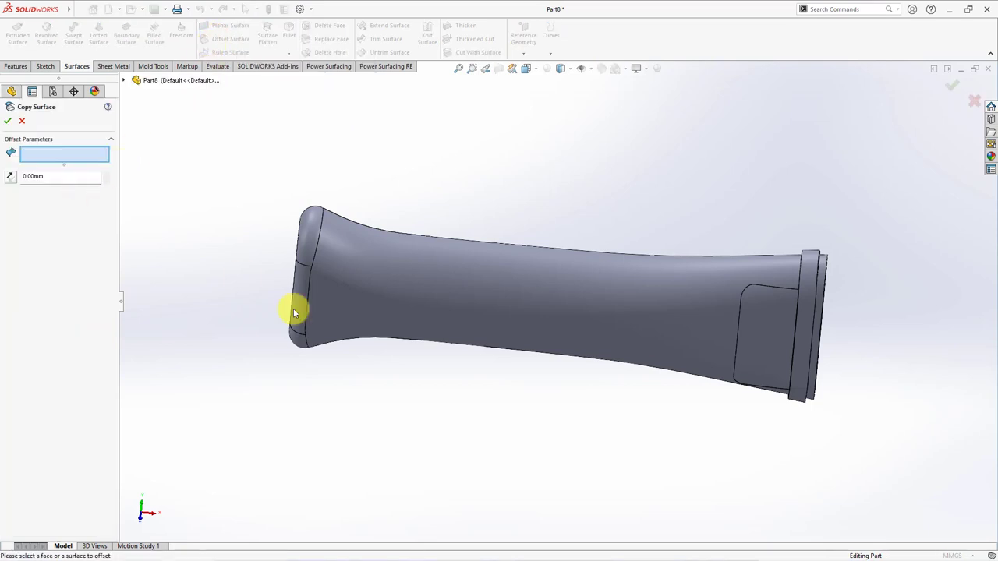
{"action": "left_click", "coordinate": [751, 338]}
{"action": "key", "text": "Return"}
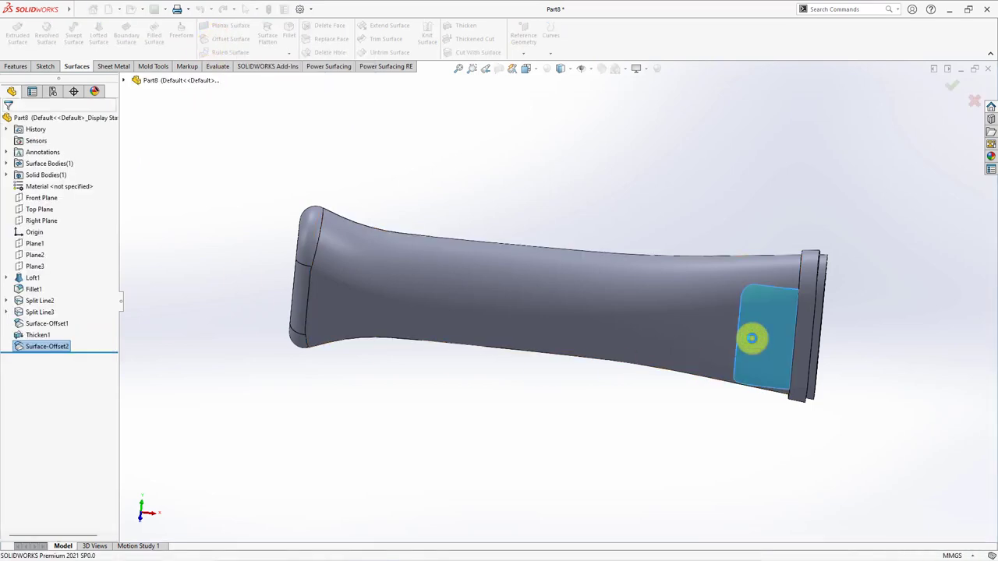
{"action": "middle_click_drag", "start_coordinate": [751, 337], "coordinate": [738, 345]}
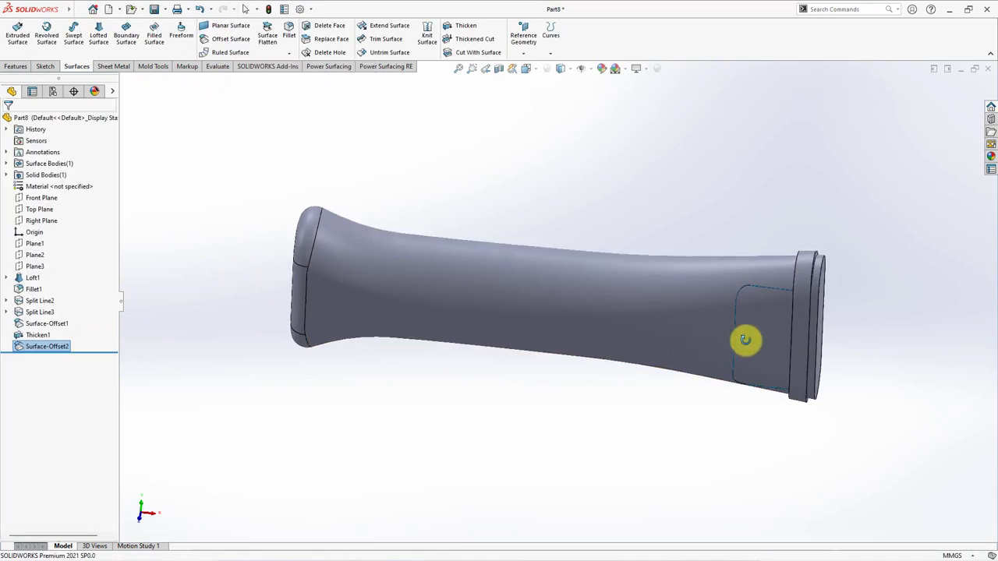
{"action": "left_click", "coordinate": [470, 41]}
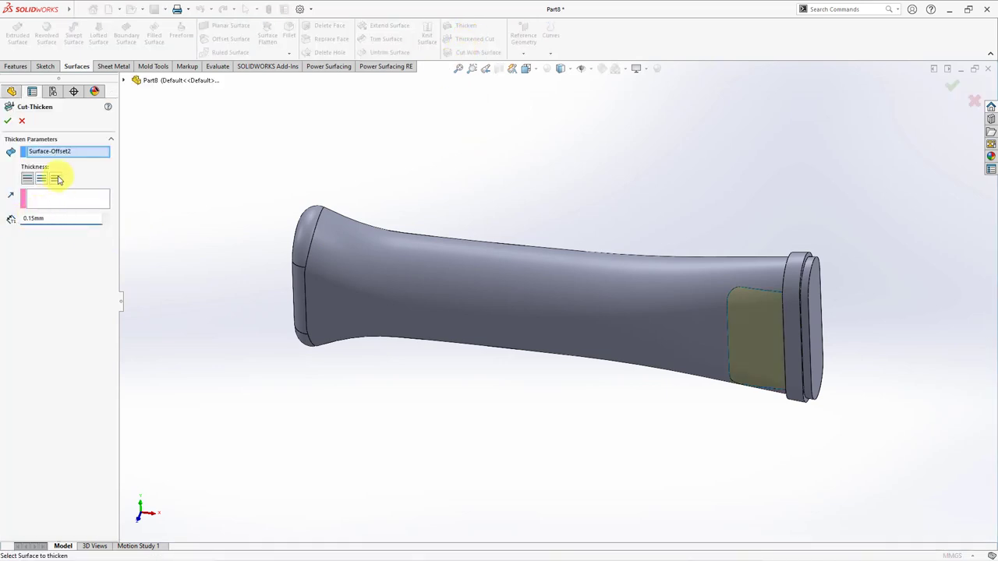
{"action": "left_click", "coordinate": [10, 122]}
{"action": "middle_click_drag", "start_coordinate": [579, 217], "coordinate": [631, 213]}
{"action": "scroll", "coordinate": [825, 336], "scroll_direction": "down", "scroll_amount": 4}
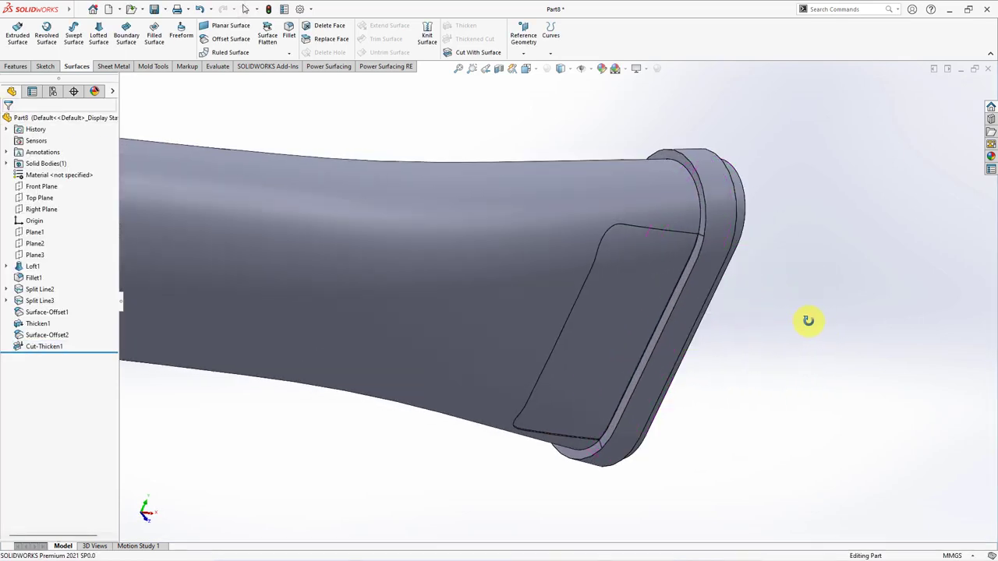
Delete and patch the thin sliver face between the inset panel and the collar.
{"action": "scroll", "coordinate": [806, 319], "scroll_direction": "down", "scroll_amount": 3}
{"action": "left_click", "coordinate": [307, 26]}
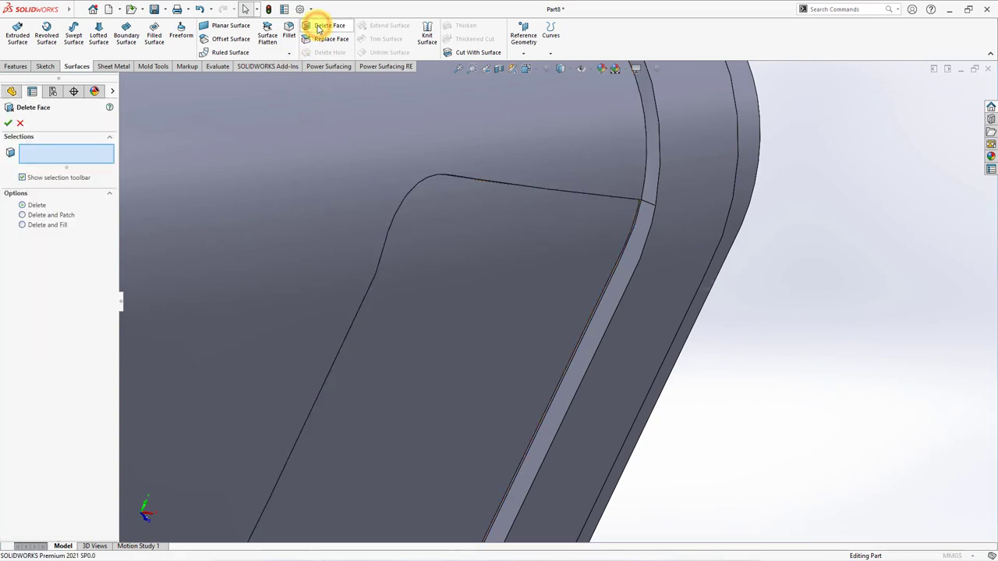
{"action": "left_click", "coordinate": [22, 214]}
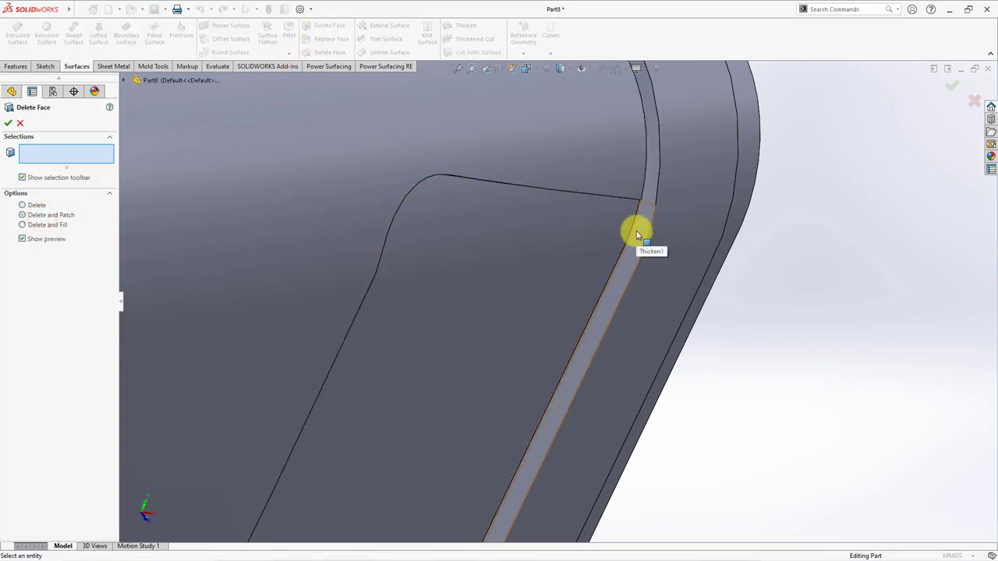
{"action": "scroll", "coordinate": [636, 235], "scroll_direction": "down", "scroll_amount": 2}
{"action": "left_click", "coordinate": [615, 211]}
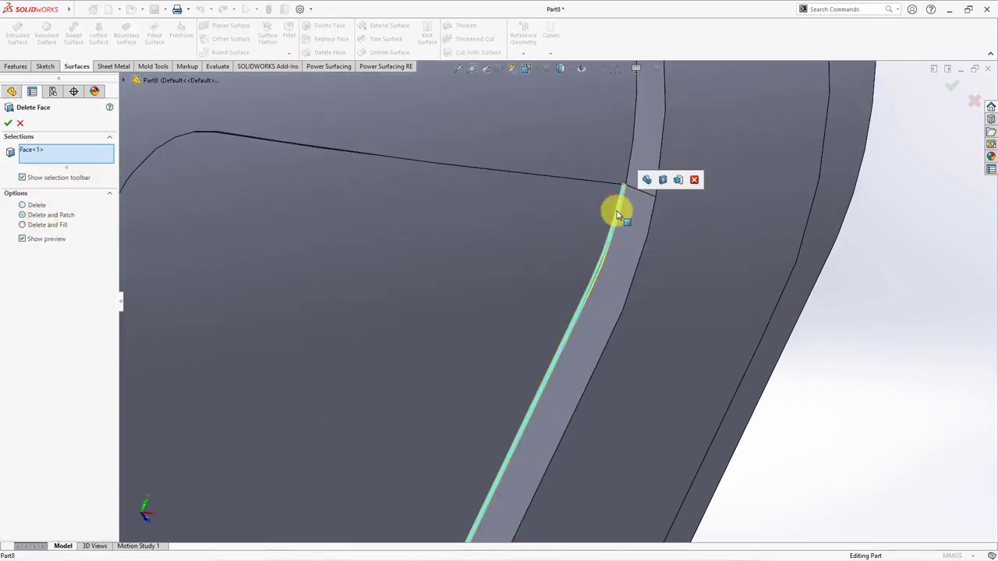
{"action": "left_click", "coordinate": [8, 124]}
{"action": "mouse_move", "coordinate": [660, 252]}
{"action": "middle_mouse_down"}
{"action": "mouse_move", "coordinate": [603, 267]}
{"action": "mouse_move", "coordinate": [630, 188]}
{"action": "mouse_move", "coordinate": [595, 299]}
{"action": "mouse_move", "coordinate": [570, 298]}
{"action": "middle_mouse_up"}
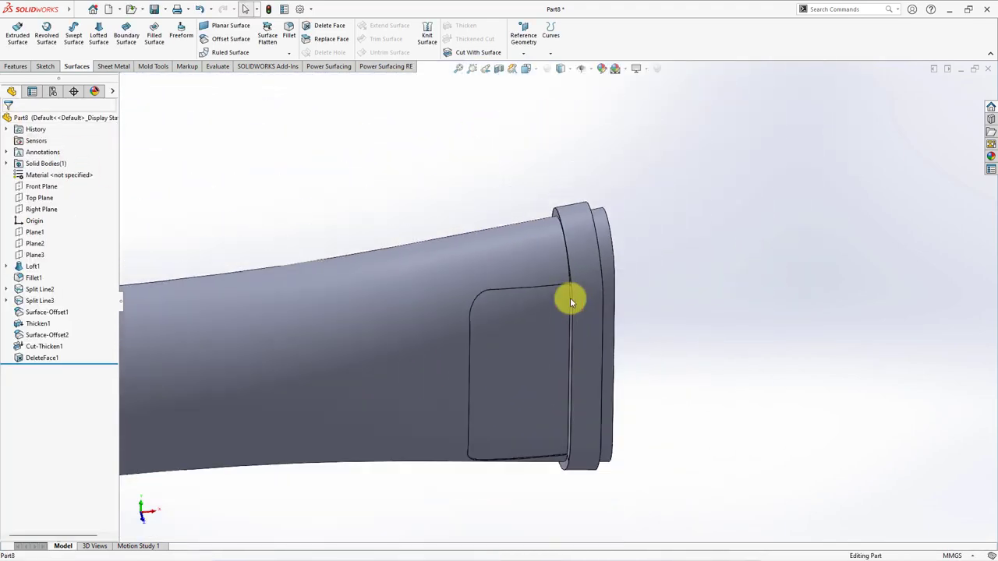
{"action": "scroll", "coordinate": [570, 298], "scroll_direction": "up", "scroll_amount": 5}
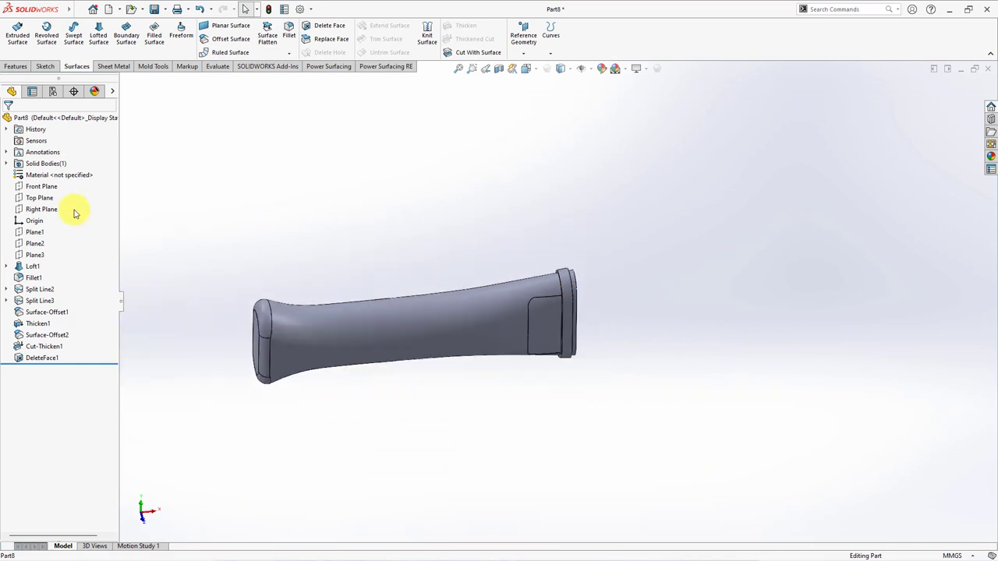
{"action": "left_click", "coordinate": [39, 187]}
On the Front Plane, draw a centerline across the panel and a centre rectangle at its midpoint.
{"action": "left_click", "coordinate": [38, 170]}
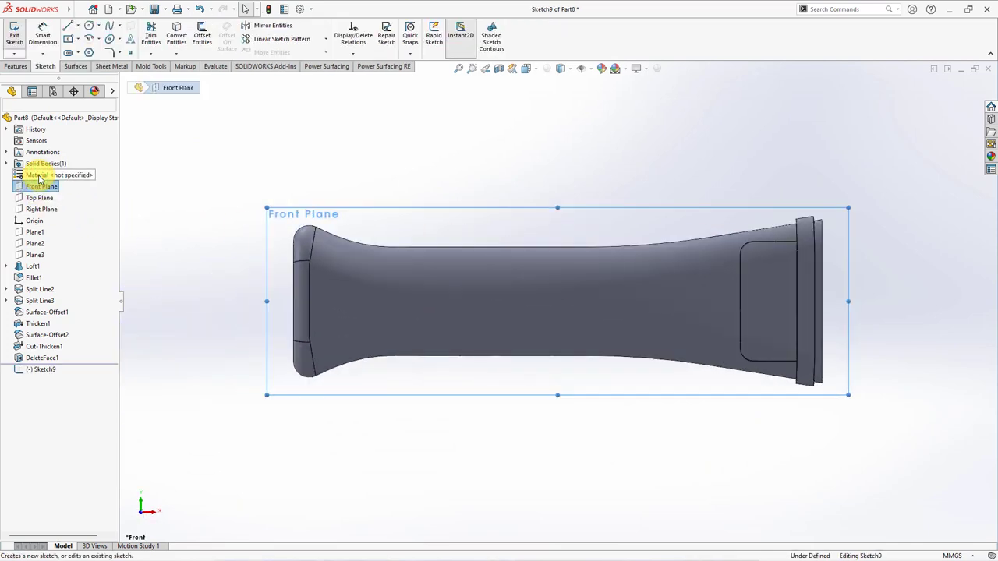
{"action": "left_click", "coordinate": [77, 26]}
{"action": "left_click", "coordinate": [83, 49]}
{"action": "scroll", "coordinate": [803, 322], "scroll_direction": "down", "scroll_amount": 2}
{"action": "scroll", "coordinate": [803, 322], "scroll_direction": "down", "scroll_amount": 3}
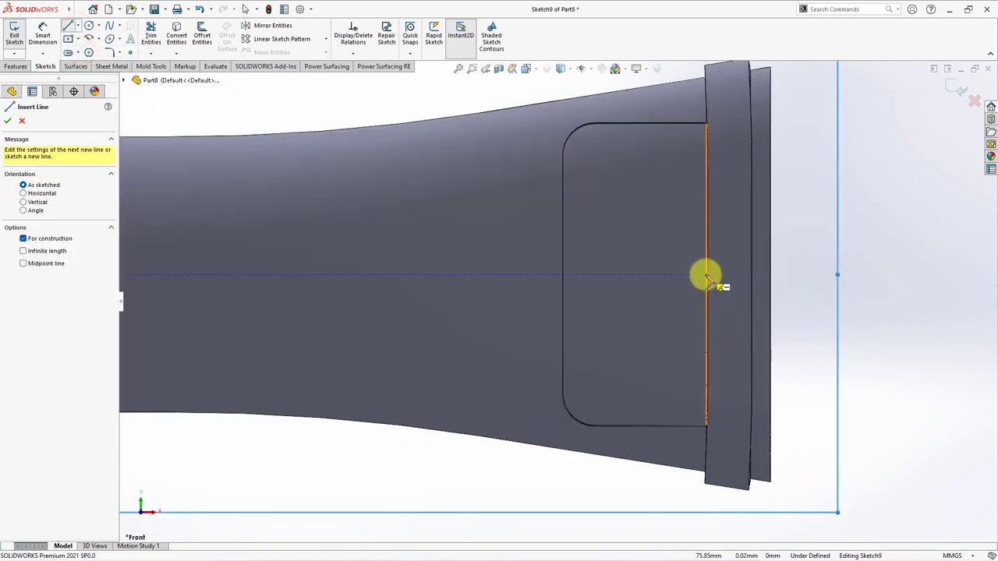
{"action": "left_click", "coordinate": [563, 275]}
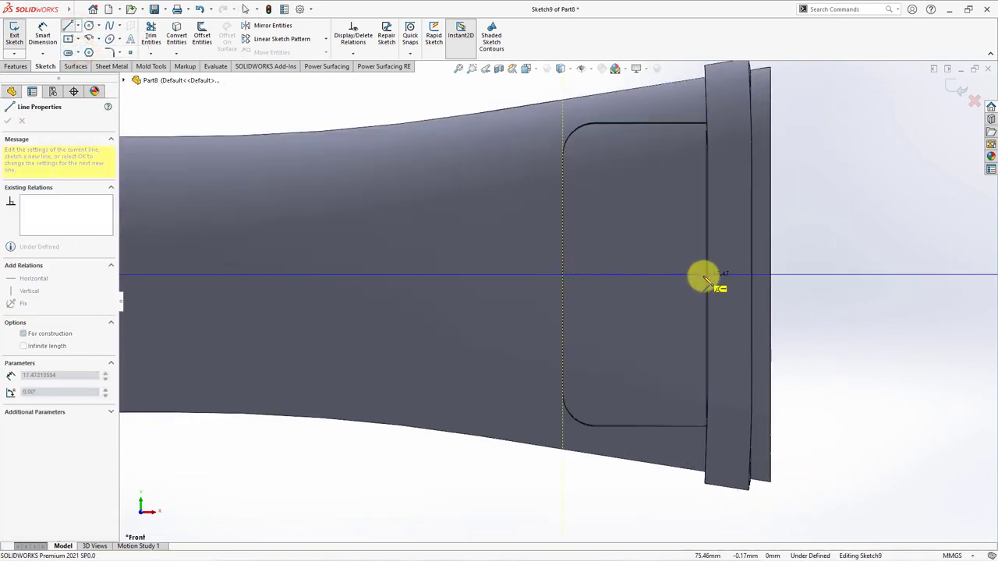
{"action": "left_click", "coordinate": [707, 277]}
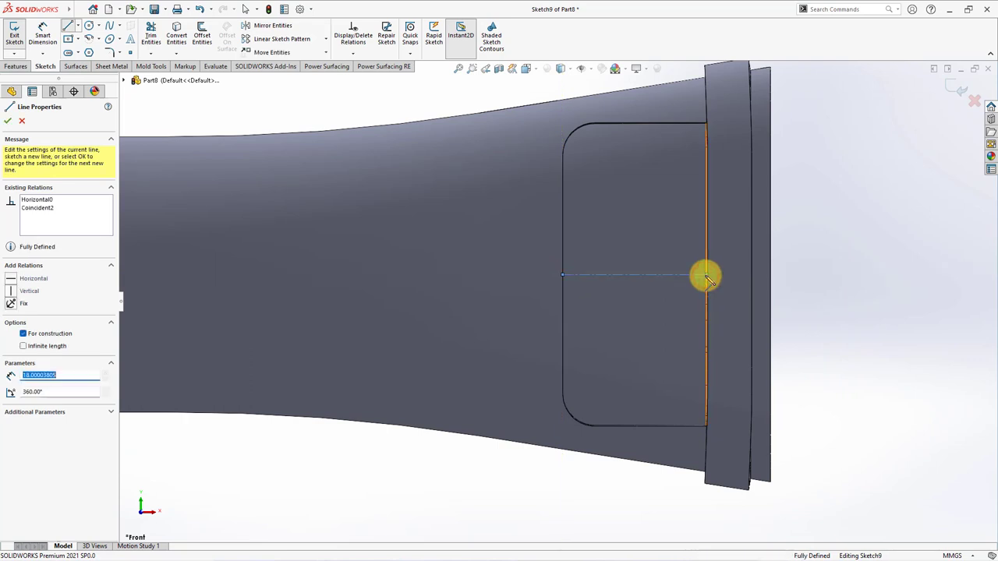
{"action": "right_click", "coordinate": [707, 277]}
{"action": "left_click", "coordinate": [719, 284]}
{"action": "left_click", "coordinate": [68, 38]}
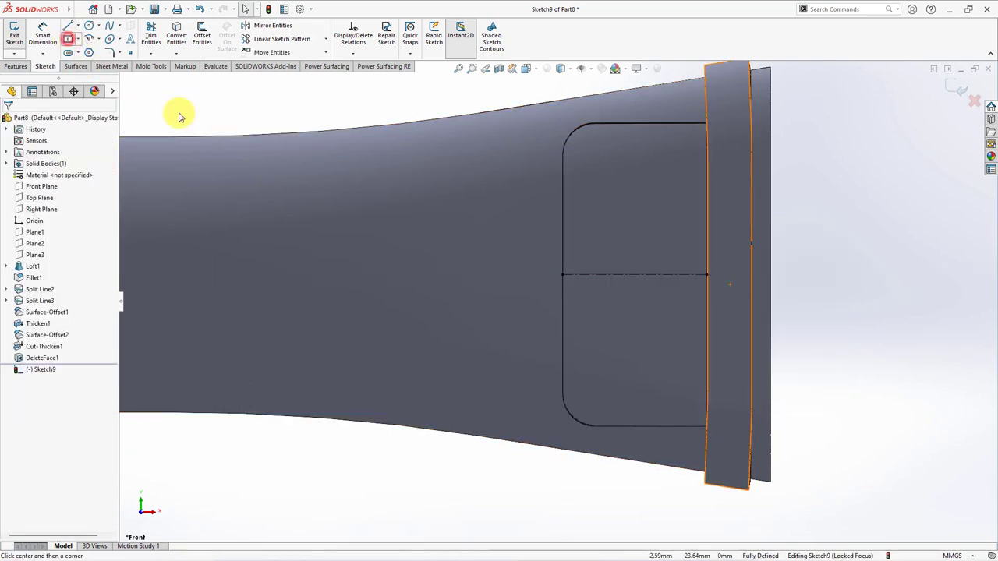
{"action": "left_click_drag", "start_coordinate": [635, 277], "coordinate": [650, 207]}
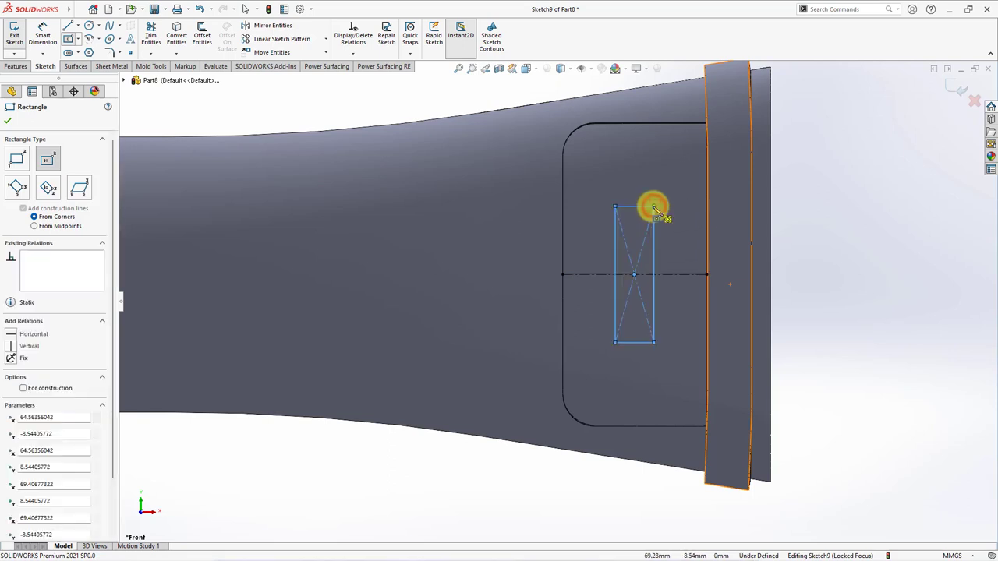
Dimension the rectangle 5 mm wide and 24 mm tall.
{"action": "left_click", "coordinate": [43, 35]}
{"action": "left_click", "coordinate": [637, 209]}
{"action": "left_click", "coordinate": [637, 177]}
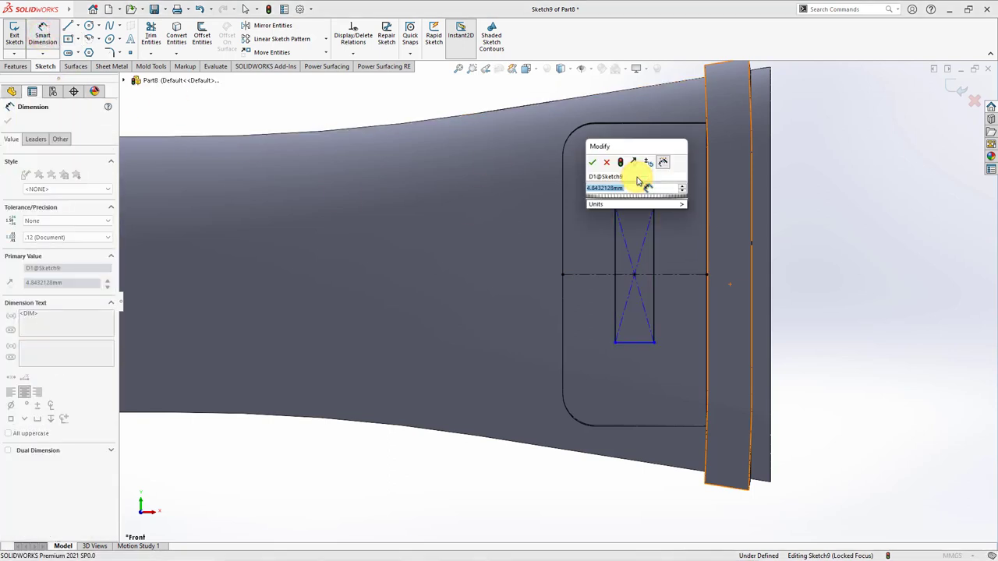
{"action": "left_click", "coordinate": [592, 163]}
{"action": "left_click", "coordinate": [604, 258]}
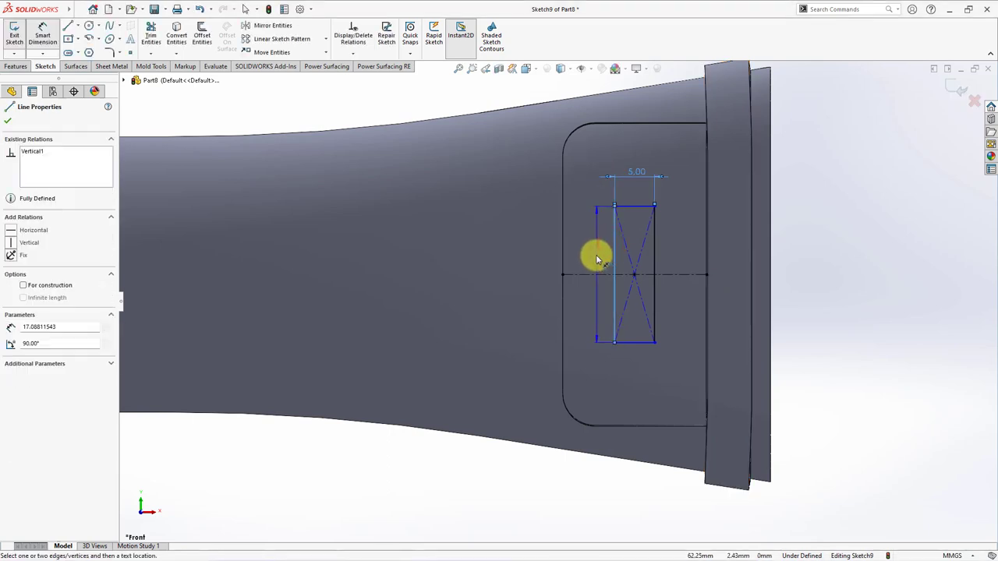
{"action": "left_click", "coordinate": [597, 261]}
{"action": "type", "text": "24"}
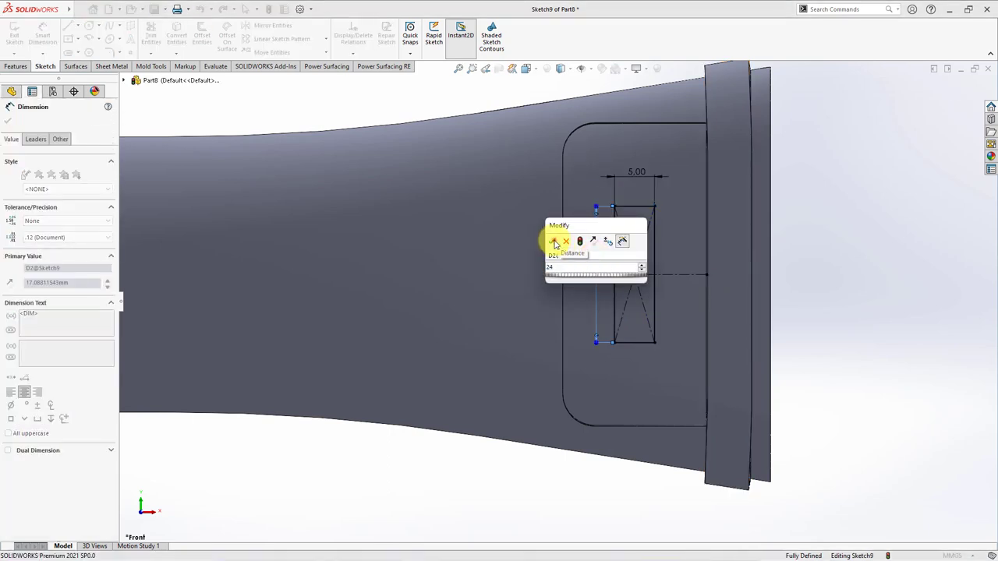
{"action": "left_click", "coordinate": [555, 244]}
{"action": "mouse_move", "coordinate": [550, 241]}
{"action": "middle_mouse_down"}
{"action": "mouse_move", "coordinate": [519, 278]}
{"action": "mouse_move", "coordinate": [352, 187]}
{"action": "middle_mouse_up"}
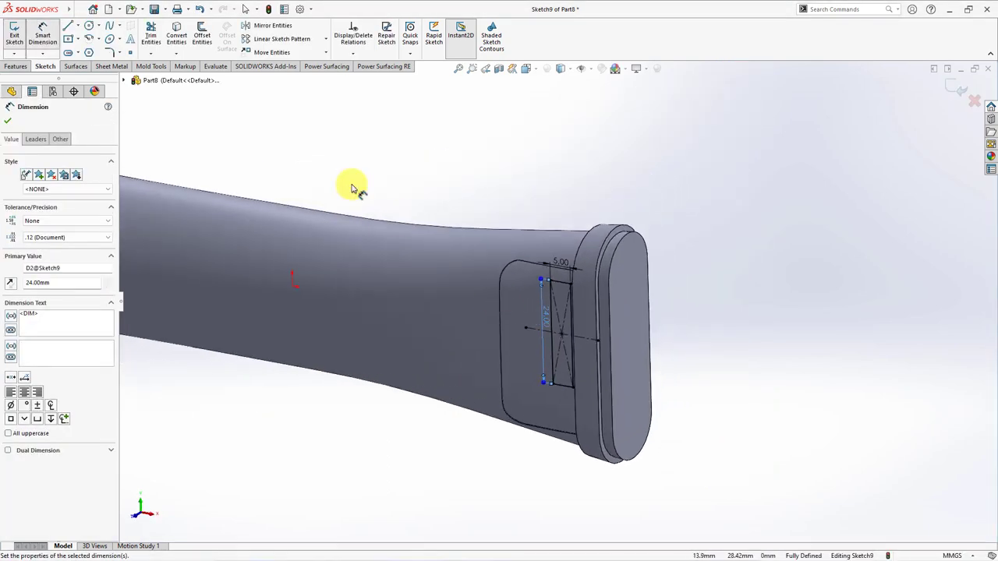
{"action": "left_click", "coordinate": [16, 66]}
Cut Sketch9's rectangle 1.30 mm deep, starting from the inset panel face.
{"action": "left_click", "coordinate": [153, 35]}
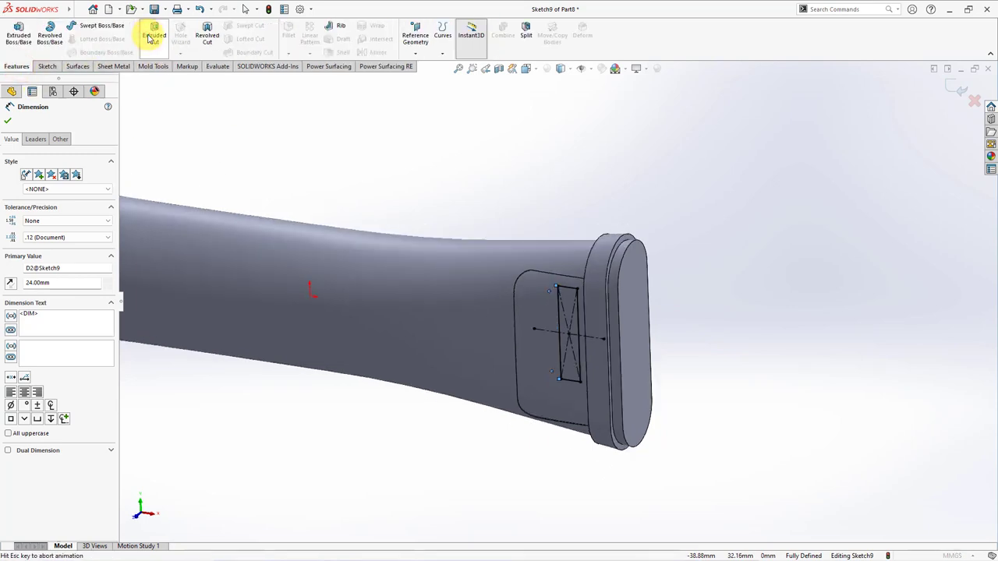
{"action": "left_click", "coordinate": [63, 151]}
{"action": "left_click", "coordinate": [62, 167]}
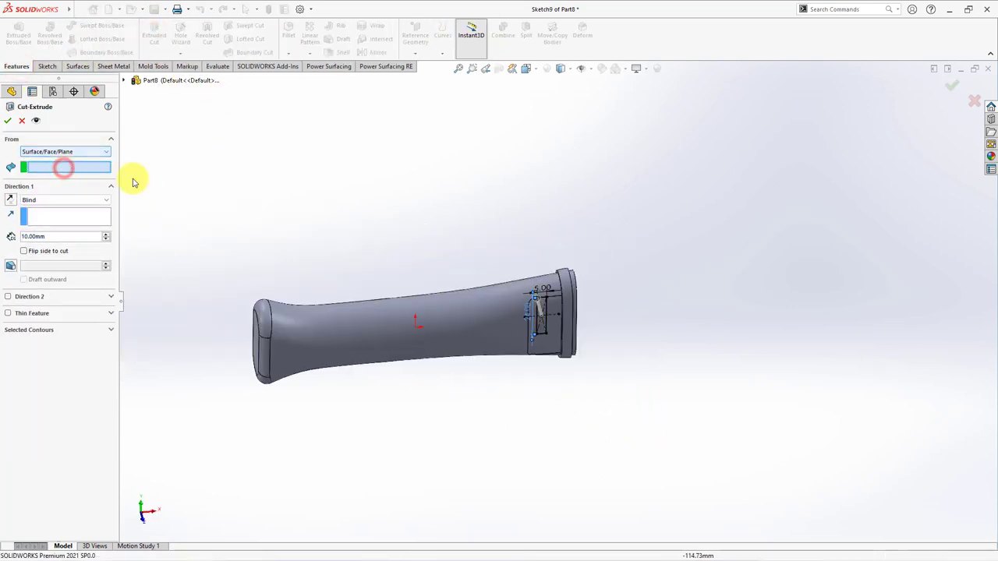
{"action": "middle_click_drag", "start_coordinate": [132, 182], "coordinate": [390, 208]}
{"action": "scroll", "coordinate": [528, 361], "scroll_direction": "down", "scroll_amount": 5}
{"action": "mouse_move", "coordinate": [528, 361]}
{"action": "middle_mouse_down"}
{"action": "mouse_move", "coordinate": [552, 305]}
{"action": "mouse_move", "coordinate": [405, 281]}
{"action": "middle_mouse_up"}
{"action": "left_click", "coordinate": [536, 292]}
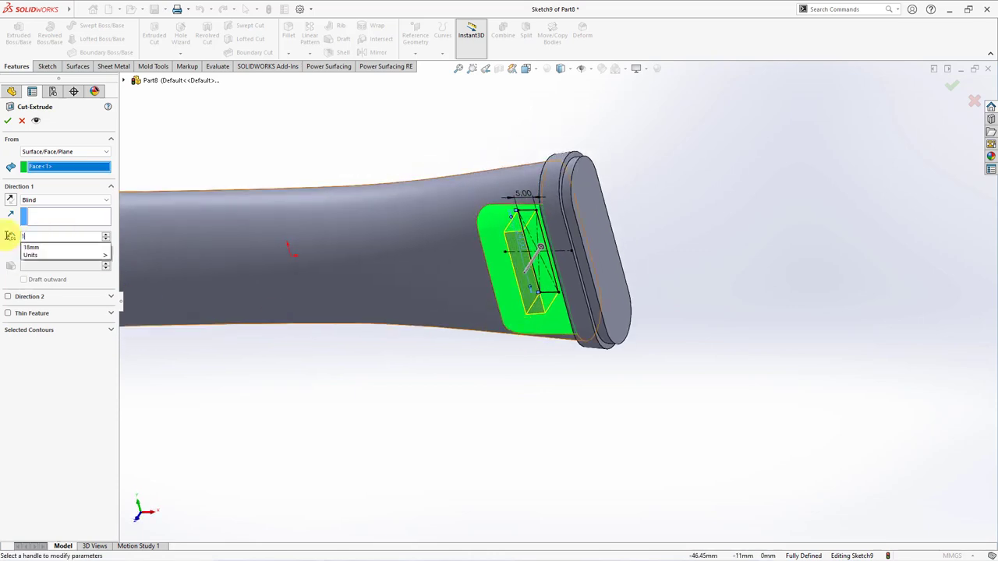
{"action": "left_click", "coordinate": [65, 236]}
{"action": "type", "text": ".3"}
{"action": "key", "text": "Return"}
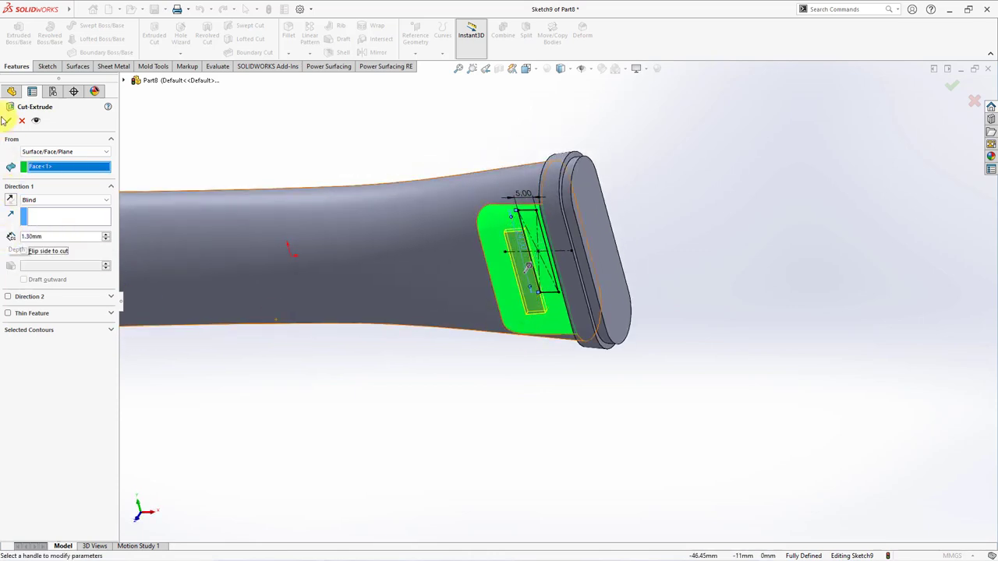
{"action": "left_click", "coordinate": [9, 121]}
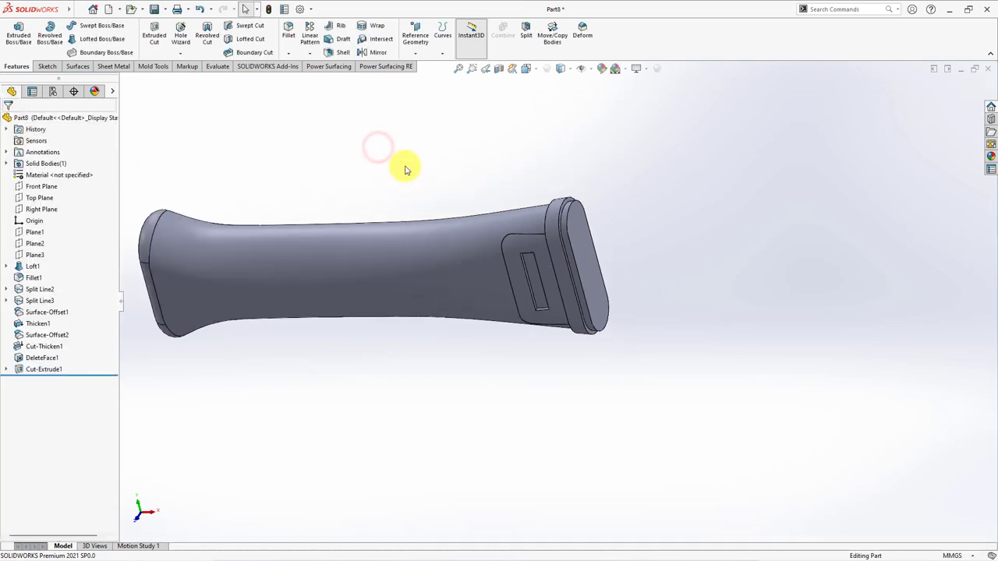
{"action": "middle_click_drag", "start_coordinate": [406, 170], "coordinate": [452, 172]}
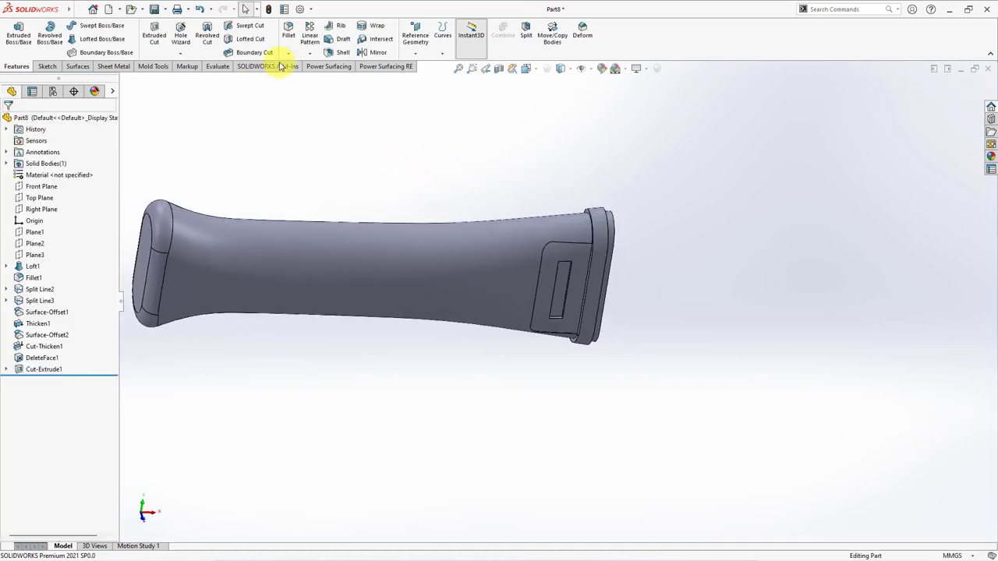
Start a 1 mm fillet on the two collar end faces.
{"action": "left_click", "coordinate": [288, 32]}
{"action": "left_click", "coordinate": [59, 333]}
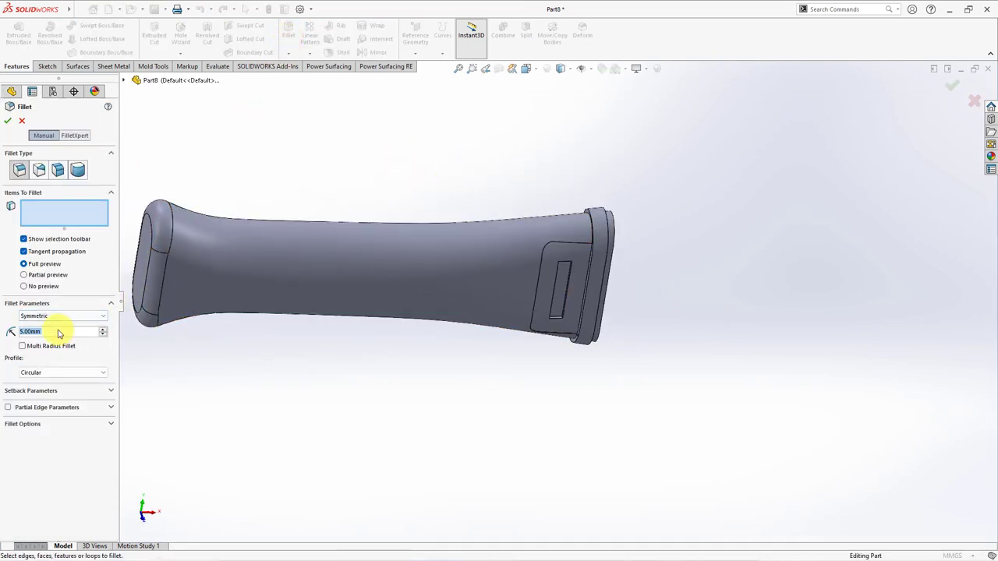
{"action": "type", "text": "1"}
{"action": "mouse_move", "coordinate": [548, 414]}
{"action": "middle_mouse_down"}
{"action": "mouse_move", "coordinate": [499, 357]}
{"action": "mouse_move", "coordinate": [584, 350]}
{"action": "middle_mouse_up"}
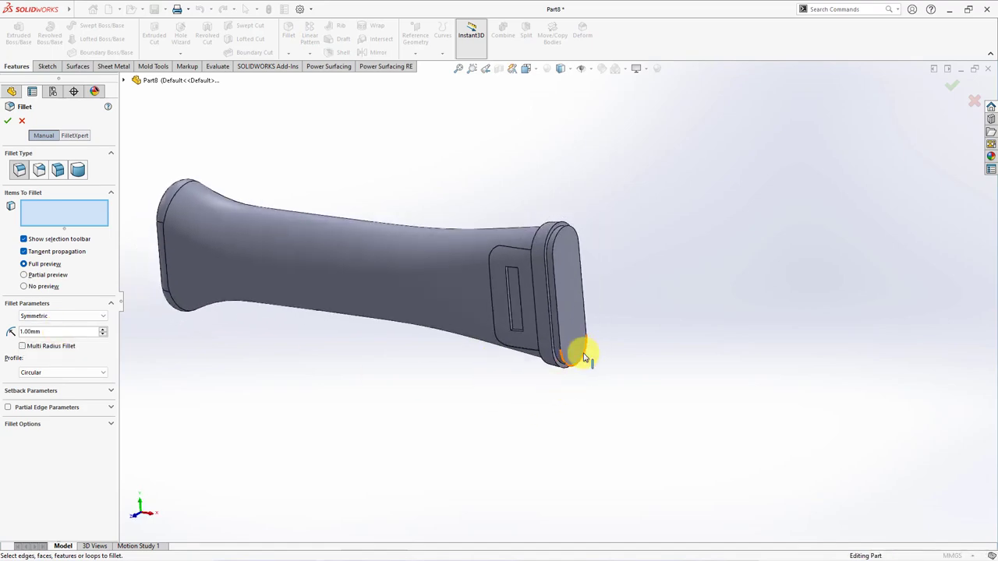
{"action": "left_click", "coordinate": [565, 318]}
{"action": "scroll", "coordinate": [527, 316], "scroll_direction": "down", "scroll_amount": 3}
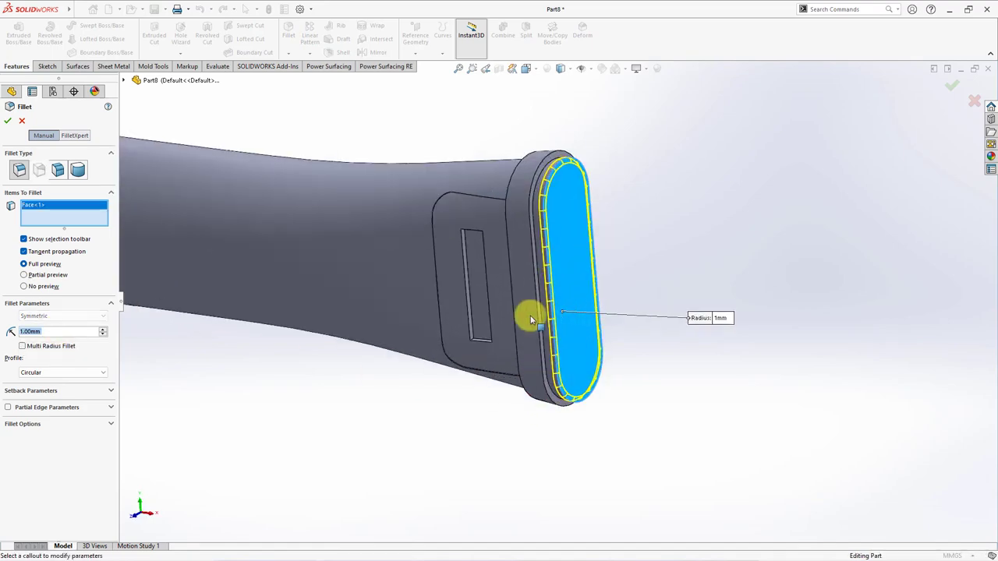
{"action": "left_click", "coordinate": [525, 320]}
Add the slot's edge loops to the 1 mm fillet and apply it.
{"action": "mouse_move", "coordinate": [529, 324]}
{"action": "middle_mouse_down"}
{"action": "mouse_move", "coordinate": [593, 289]}
{"action": "mouse_move", "coordinate": [608, 229]}
{"action": "middle_mouse_up"}
{"action": "scroll", "coordinate": [494, 178], "scroll_direction": "down", "scroll_amount": 3}
{"action": "scroll", "coordinate": [485, 227], "scroll_direction": "down", "scroll_amount": 1}
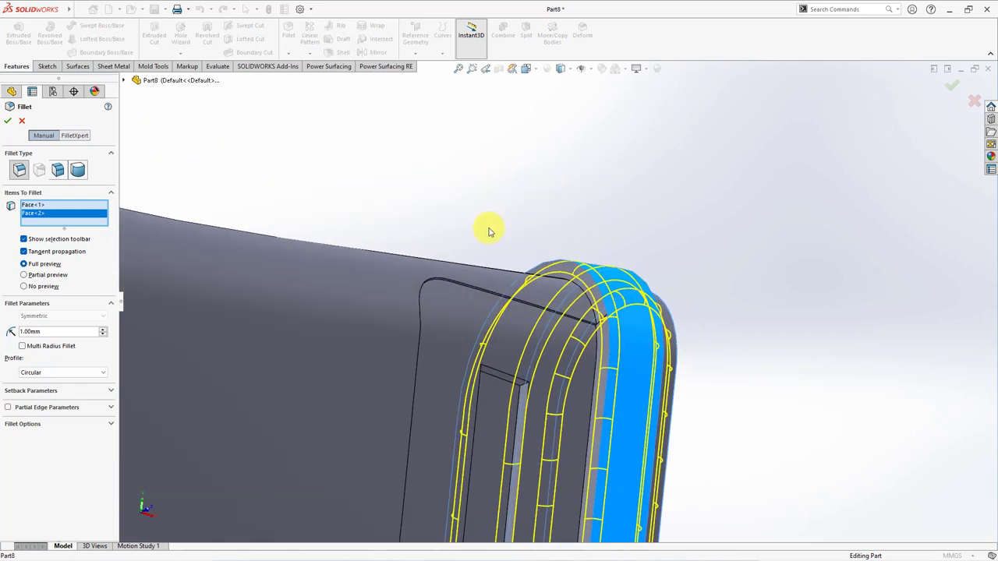
{"action": "left_click", "coordinate": [482, 292]}
{"action": "left_click", "coordinate": [501, 372]}
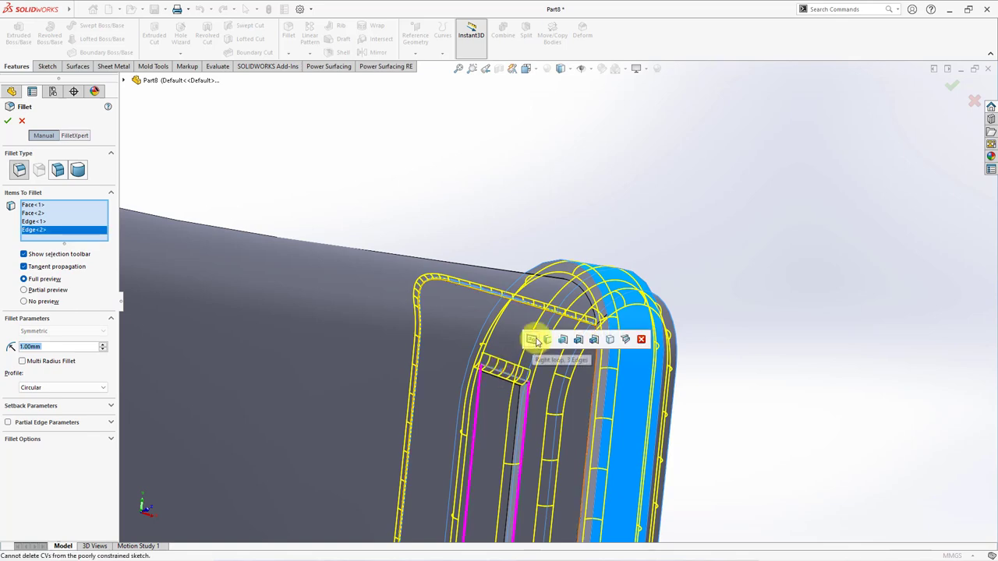
{"action": "left_click", "coordinate": [533, 340]}
{"action": "scroll", "coordinate": [533, 337], "scroll_direction": "up", "scroll_amount": 2}
{"action": "scroll", "coordinate": [541, 343], "scroll_direction": "up", "scroll_amount": 3}
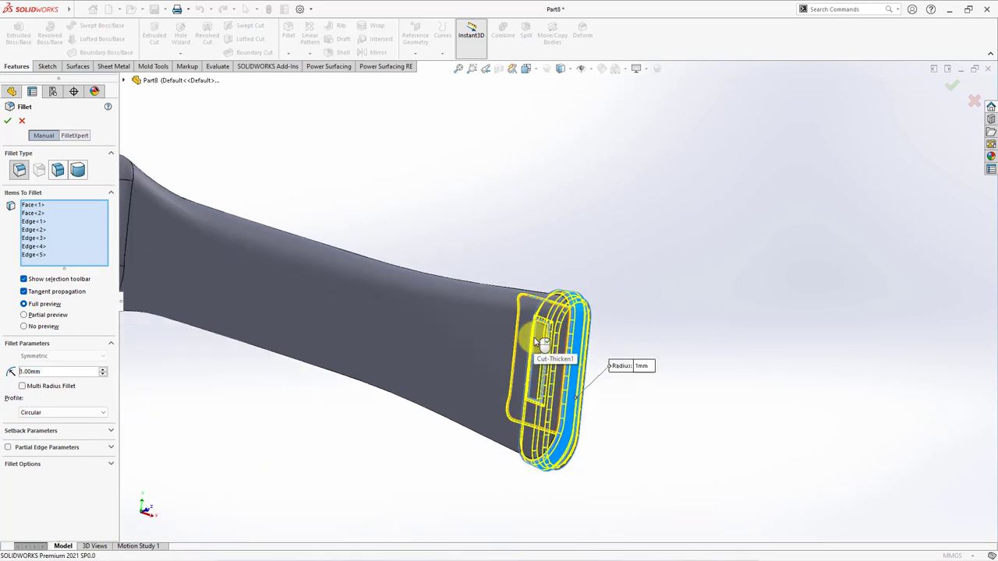
{"action": "middle_click_drag", "start_coordinate": [546, 346], "coordinate": [437, 364]}
{"action": "left_click", "coordinate": [12, 122]}
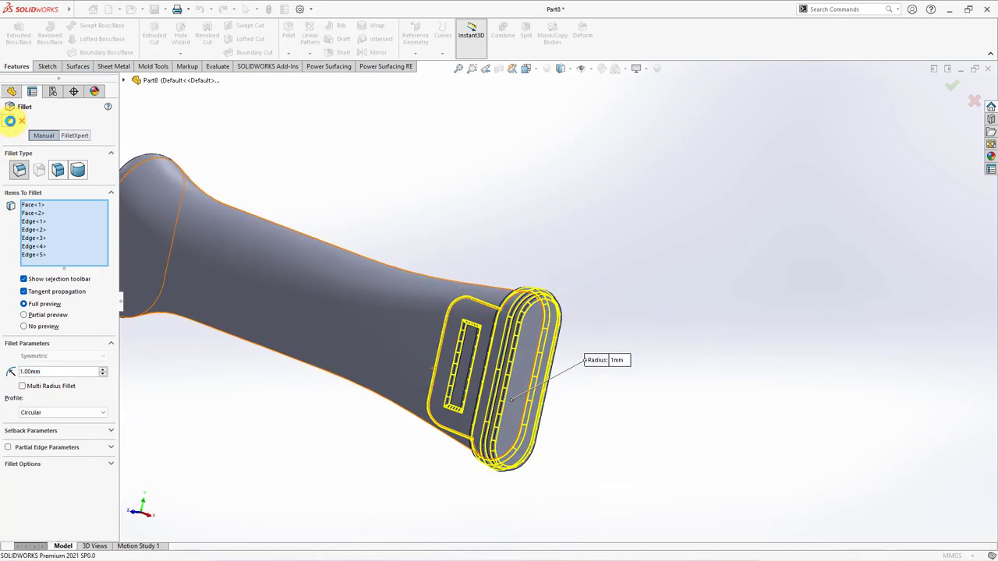
{"action": "scroll", "coordinate": [496, 241], "scroll_direction": "up", "scroll_amount": 3}
{"action": "mouse_move", "coordinate": [497, 241]}
{"action": "middle_mouse_down"}
{"action": "mouse_move", "coordinate": [538, 232]}
{"action": "mouse_move", "coordinate": [544, 282]}
{"action": "mouse_move", "coordinate": [534, 260]}
{"action": "middle_mouse_up"}
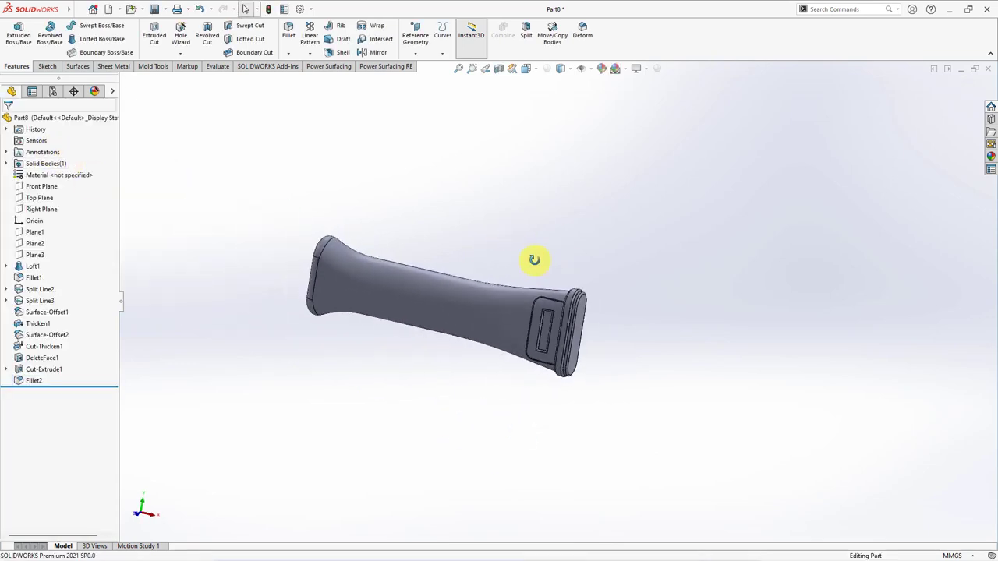
Sketch a vertical midpoint line through the origin on the Front Plane.
{"action": "left_click", "coordinate": [51, 175]}
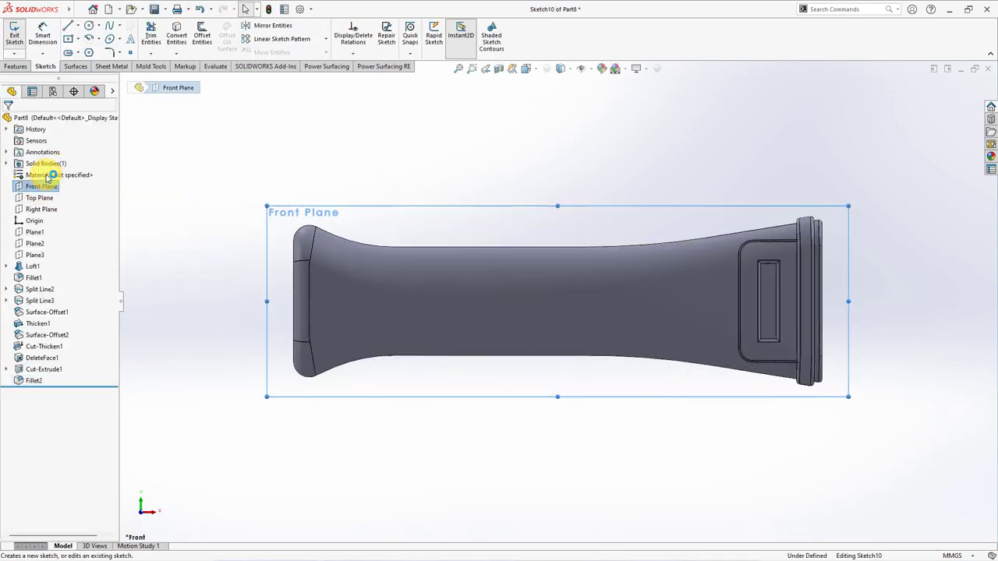
{"action": "left_click", "coordinate": [78, 29]}
{"action": "left_click", "coordinate": [82, 60]}
{"action": "left_click", "coordinate": [557, 296]}
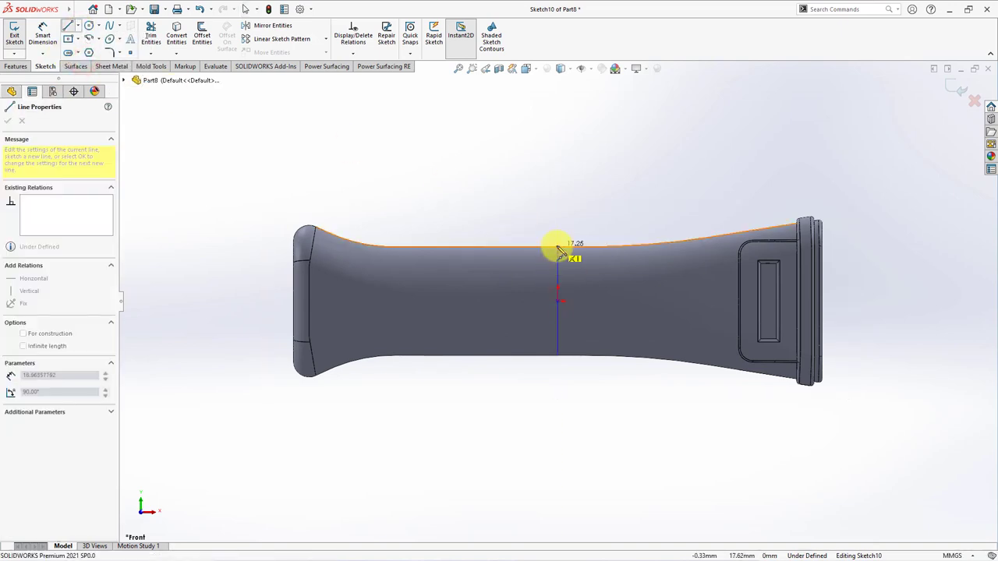
{"action": "left_click", "coordinate": [557, 248]}
{"action": "key", "text": "Escape"}
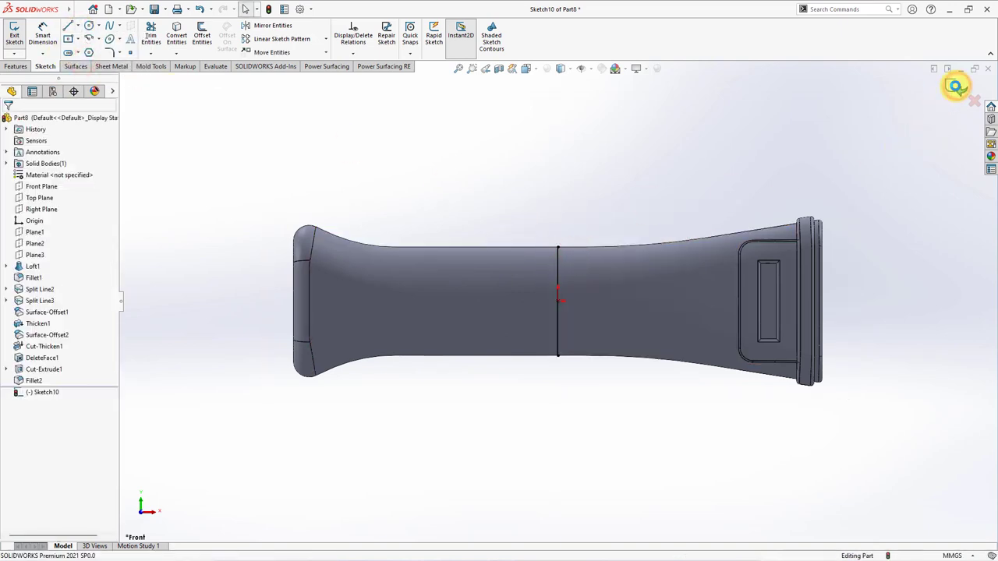
{"action": "left_click", "coordinate": [956, 86]}
Project Sketch10's line onto the handle's body face as Curve1.
{"action": "left_click", "coordinate": [442, 46]}
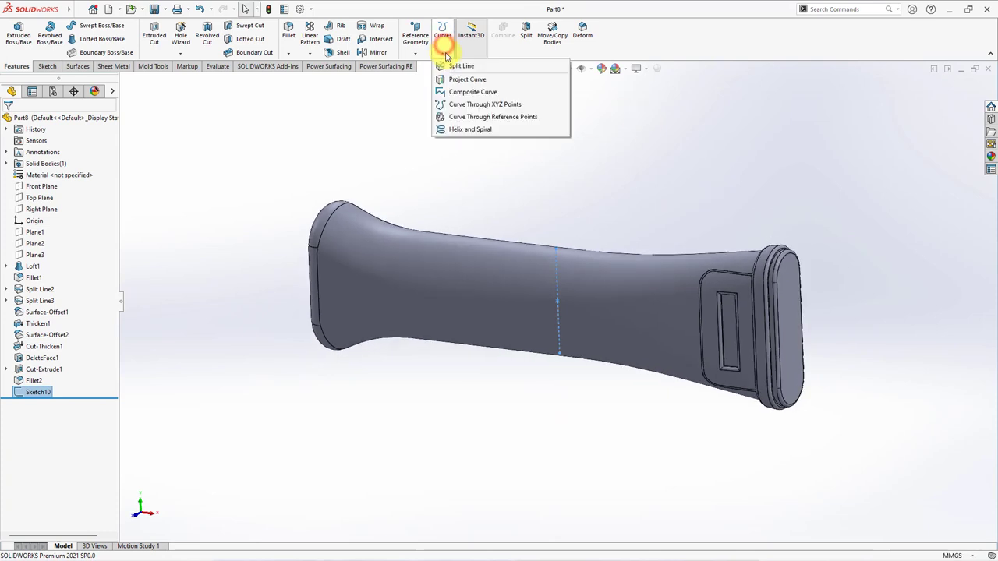
{"action": "left_click", "coordinate": [467, 79]}
{"action": "left_click", "coordinate": [510, 291]}
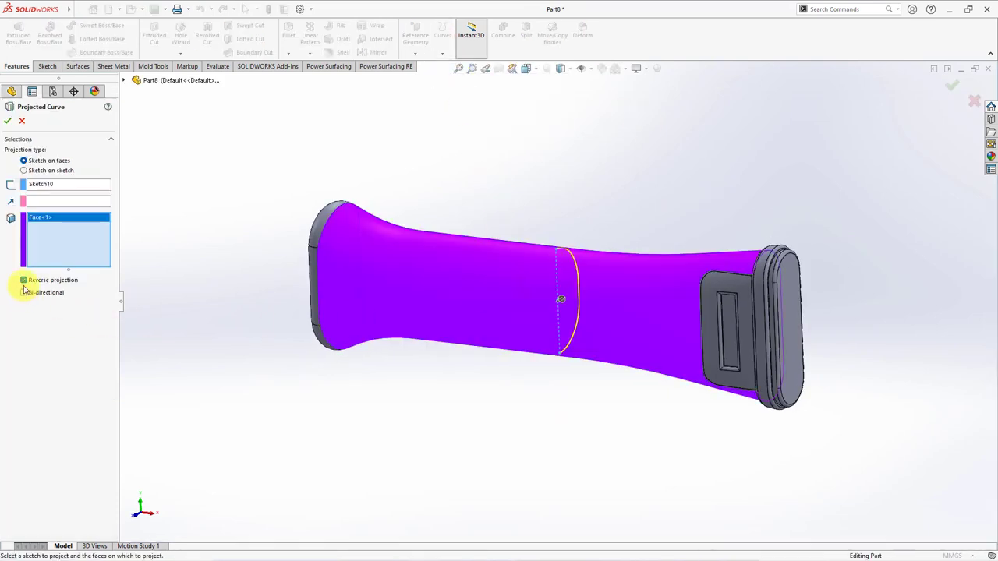
{"action": "left_click", "coordinate": [9, 122]}
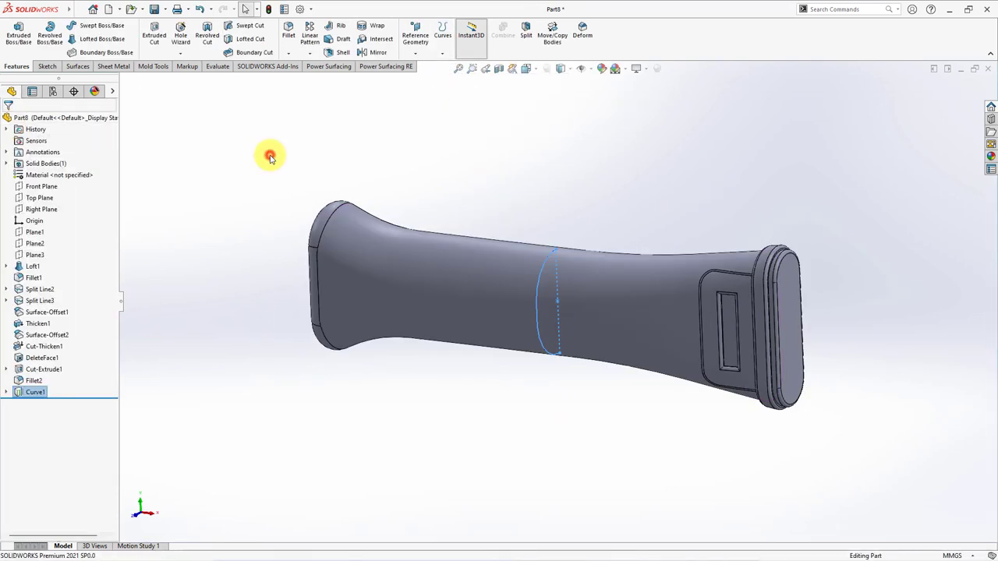
On the Front Plane, sketch a symmetric centerline from the origin with a centre rectangle on it.
{"action": "left_click", "coordinate": [39, 186]}
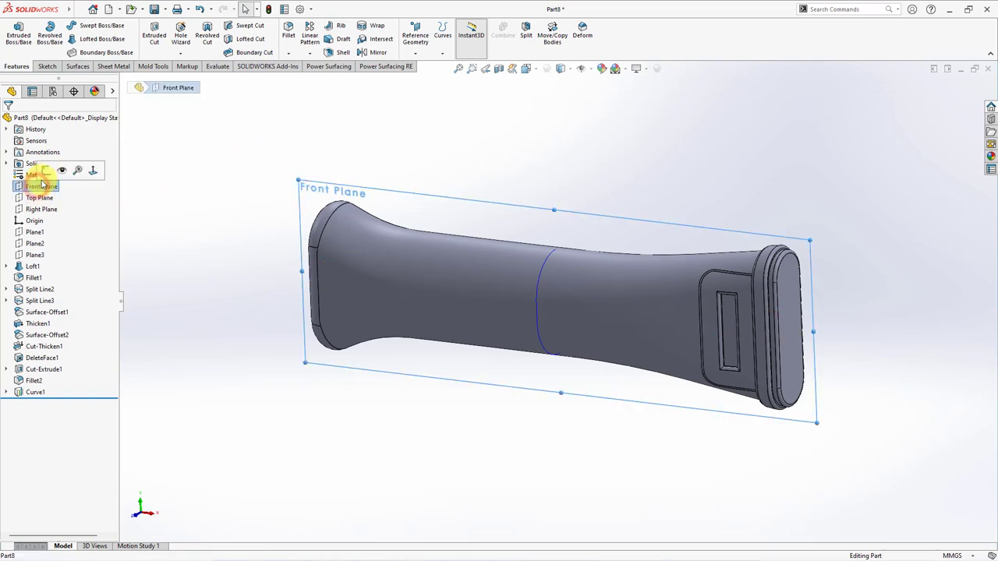
{"action": "left_click", "coordinate": [39, 165]}
{"action": "left_click", "coordinate": [78, 25]}
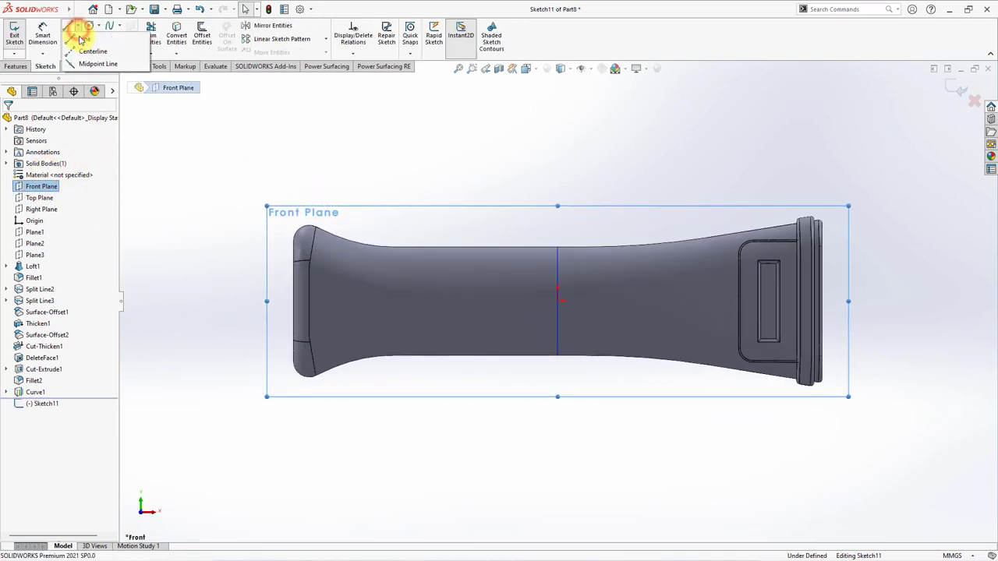
{"action": "left_click", "coordinate": [84, 48]}
{"action": "left_click", "coordinate": [39, 264]}
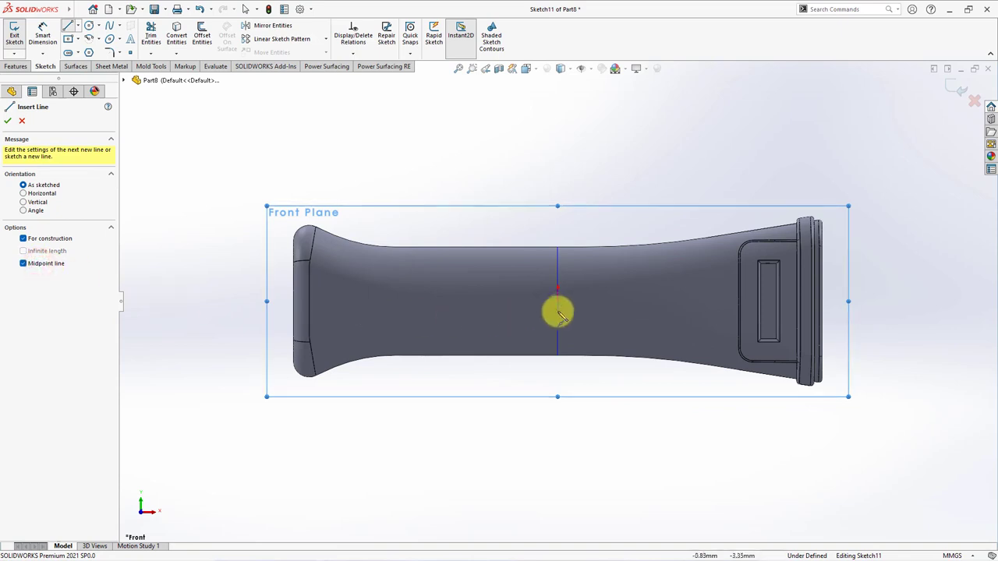
{"action": "left_click", "coordinate": [558, 301]}
{"action": "left_click", "coordinate": [822, 301]}
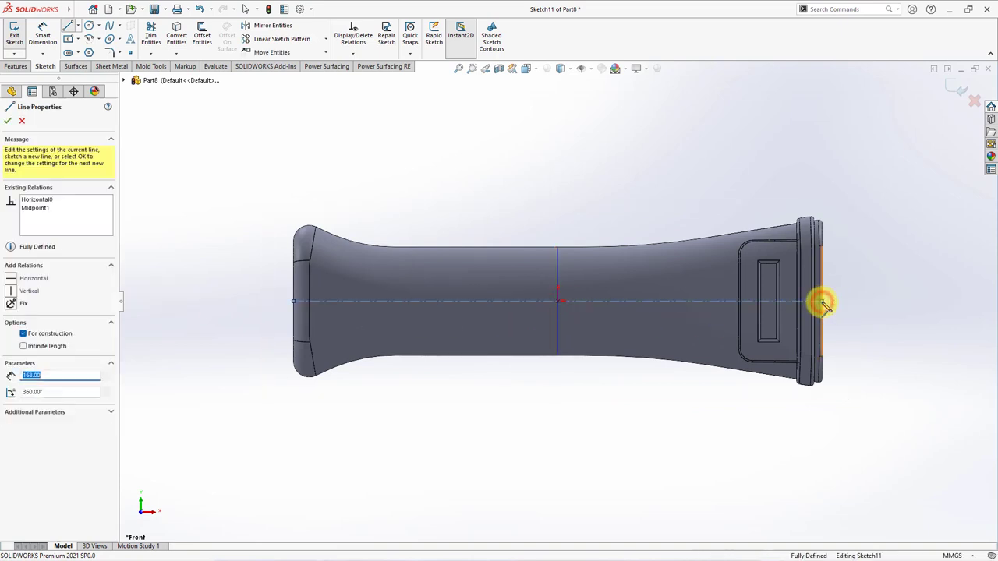
{"action": "key", "text": "Escape"}
{"action": "left_click", "coordinate": [69, 39]}
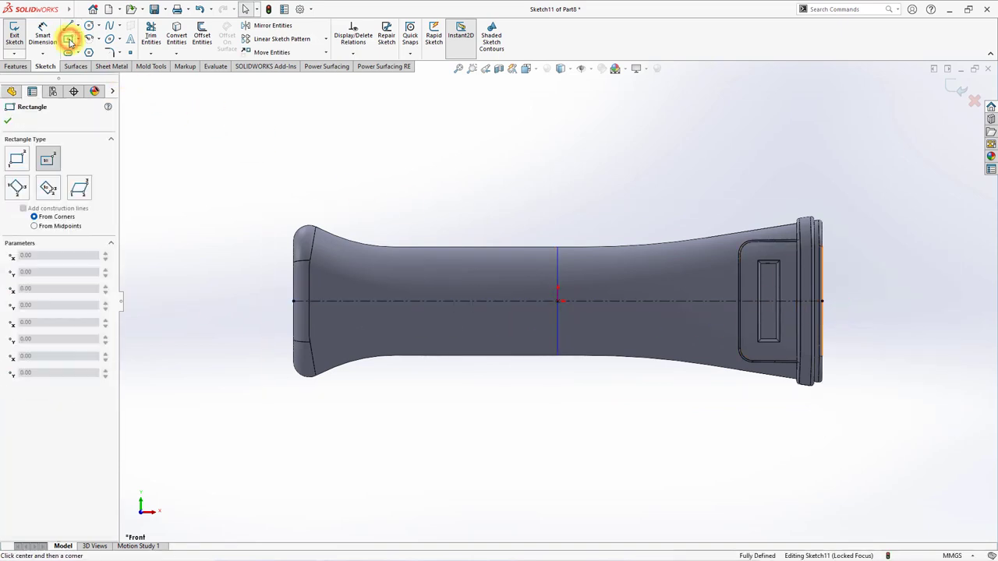
{"action": "left_click", "coordinate": [521, 301]}
{"action": "left_click", "coordinate": [668, 293]}
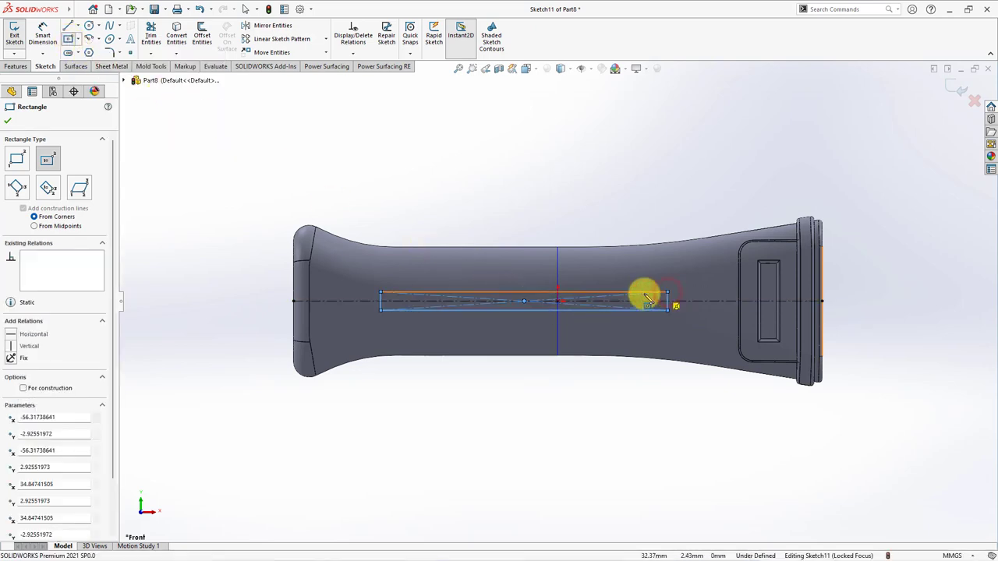
Dimension the rectangle 54 mm from the handle's right end and 85 mm long.
{"action": "left_click", "coordinate": [42, 43]}
{"action": "left_click", "coordinate": [668, 299]}
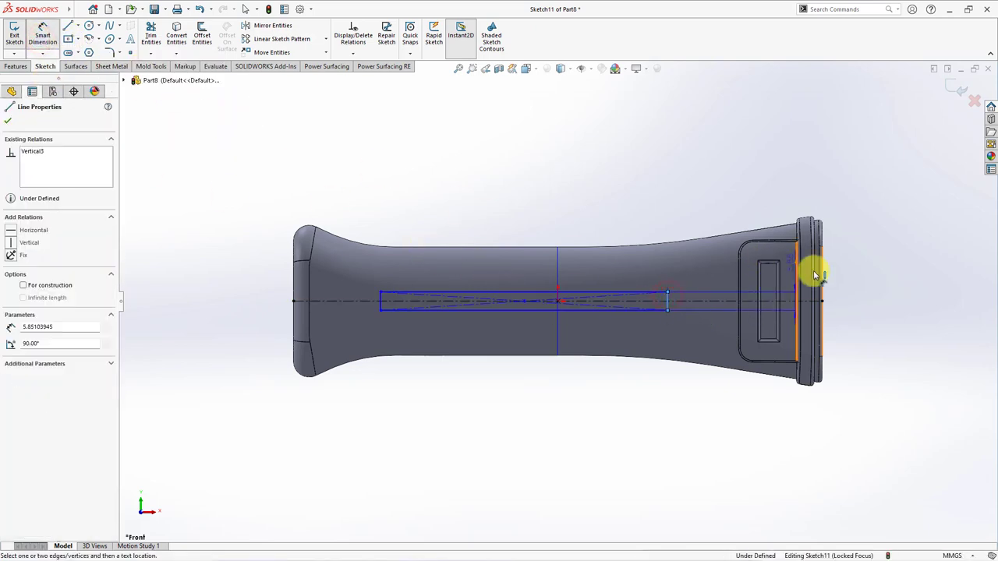
{"action": "left_click", "coordinate": [822, 301]}
{"action": "left_click", "coordinate": [758, 191]}
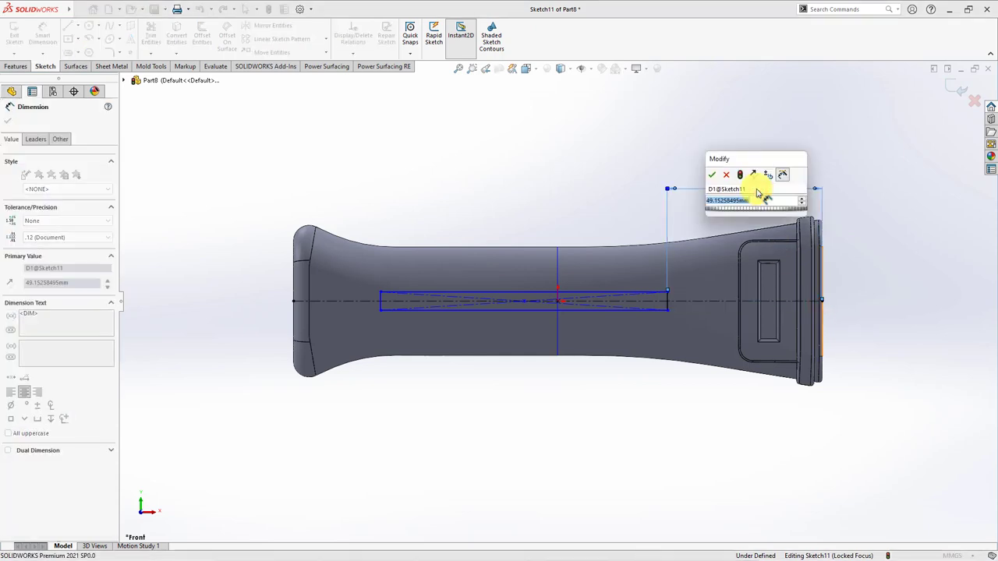
{"action": "type", "text": "54"}
{"action": "left_click", "coordinate": [715, 173]}
{"action": "left_click", "coordinate": [584, 292]}
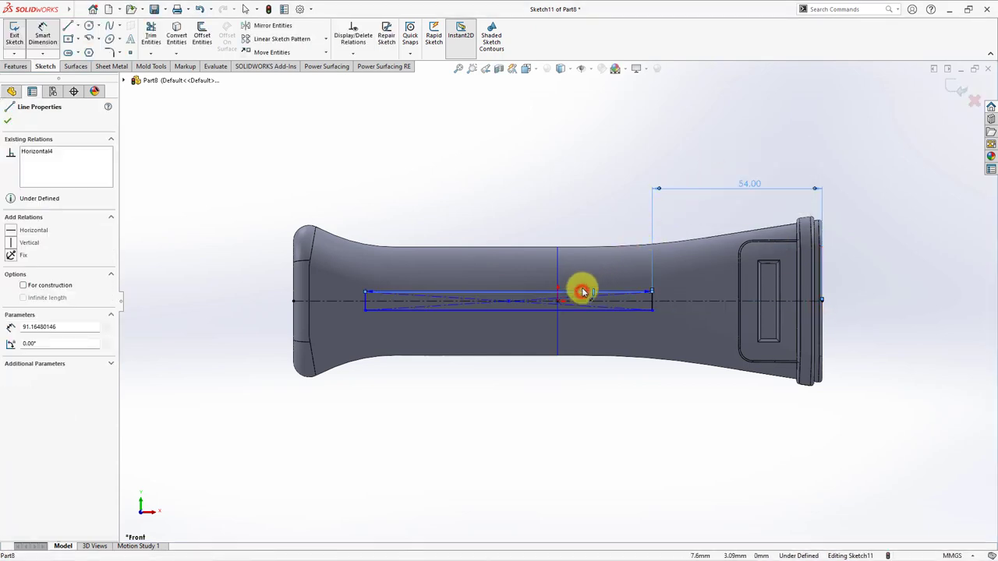
{"action": "left_click", "coordinate": [528, 195]}
{"action": "type", "text": "85"}
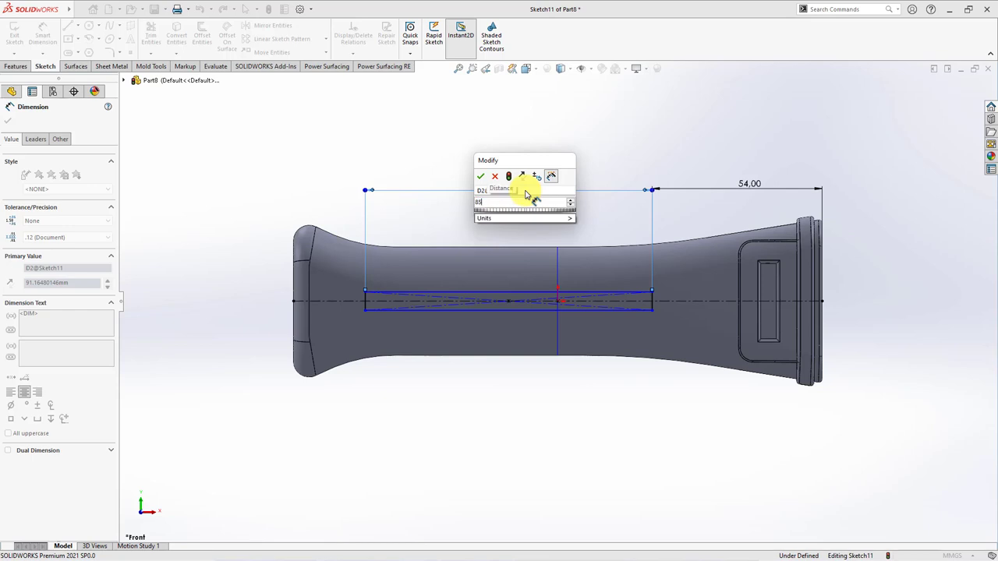
{"action": "left_click", "coordinate": [482, 178]}
Set the rectangle's width to 3 mm so the slot sketch is fully defined.
{"action": "left_click", "coordinate": [382, 299]}
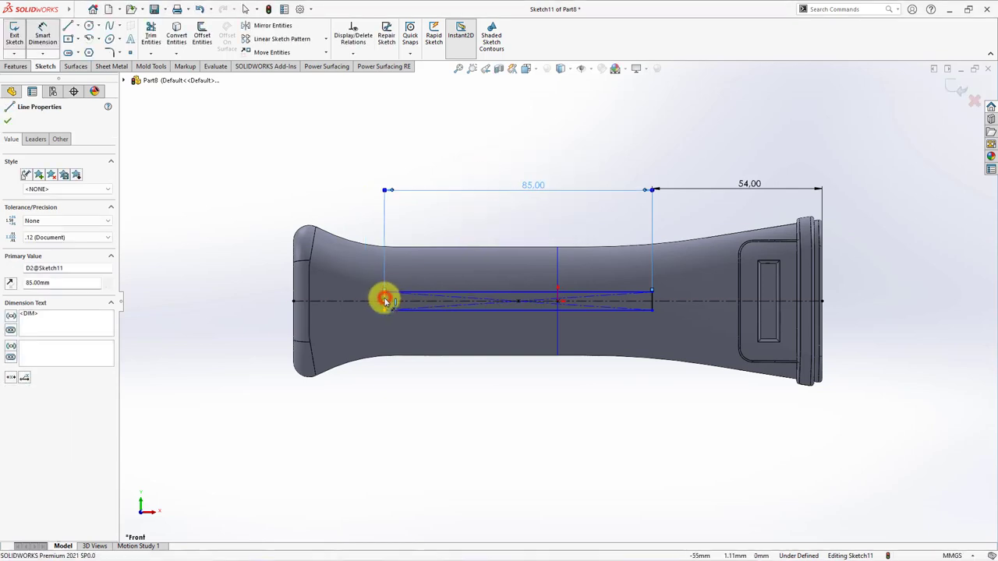
{"action": "left_click", "coordinate": [357, 278]}
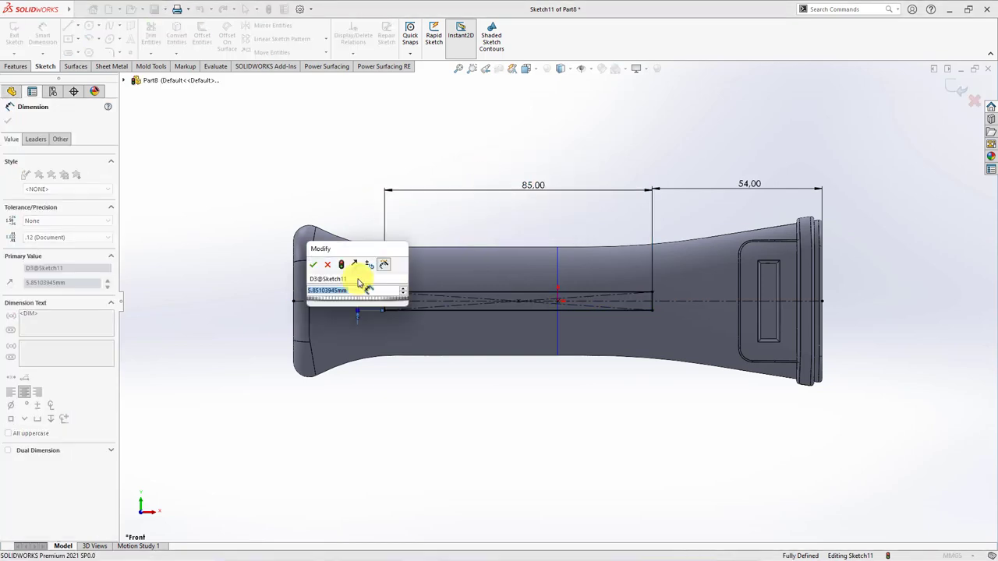
{"action": "type", "text": "3"}
{"action": "left_click", "coordinate": [315, 267]}
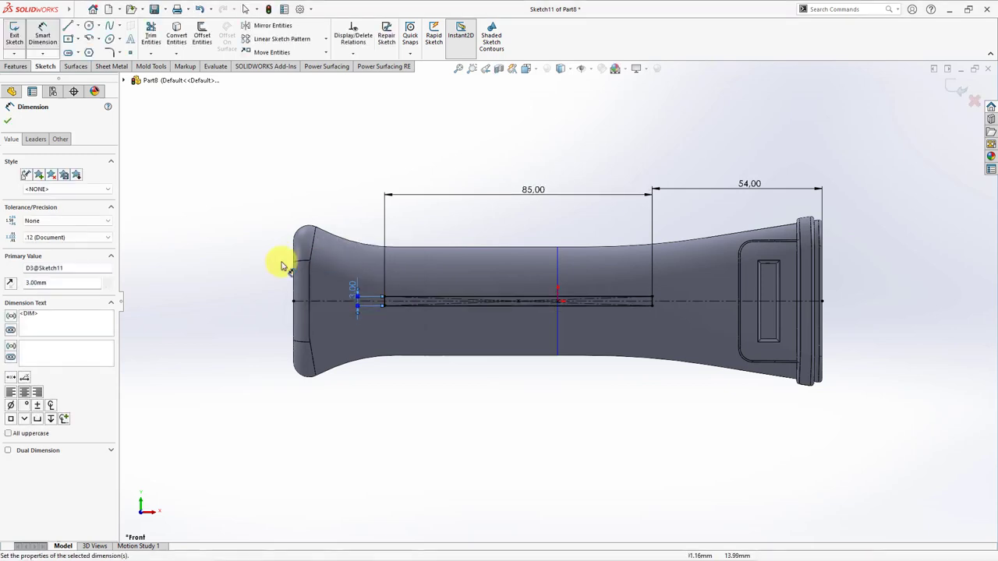
{"action": "mouse_move", "coordinate": [283, 260]}
{"action": "middle_mouse_down"}
{"action": "mouse_move", "coordinate": [236, 254]}
{"action": "mouse_move", "coordinate": [224, 308]}
{"action": "middle_mouse_up"}
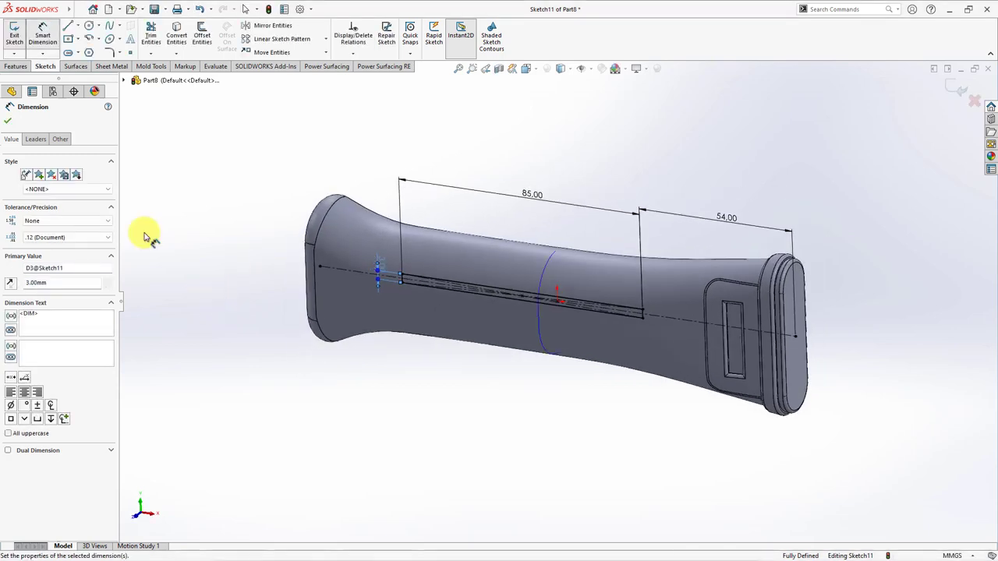
{"action": "left_click", "coordinate": [6, 123]}
{"action": "left_click", "coordinate": [16, 66]}
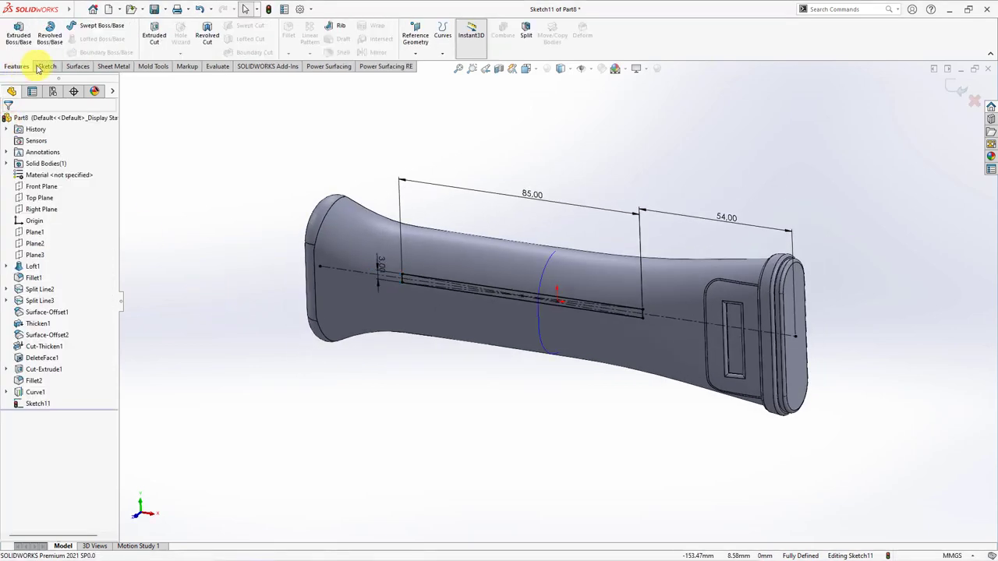
Extrude-cut the slot 0.30 mm deep, starting from the grip's outer face.
{"action": "left_click", "coordinate": [155, 39]}
{"action": "left_click", "coordinate": [71, 151]}
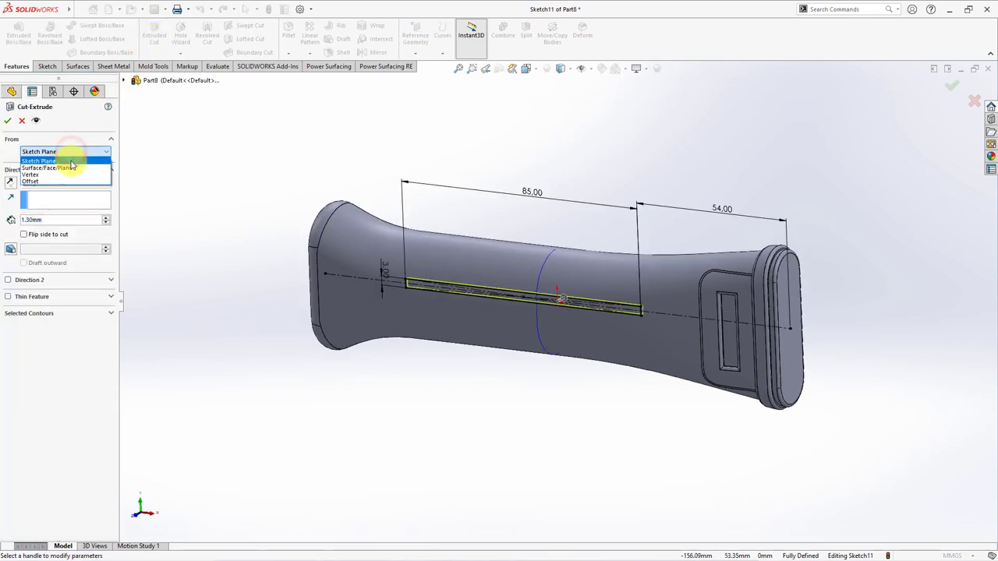
{"action": "left_click", "coordinate": [69, 164]}
{"action": "left_click", "coordinate": [470, 316]}
{"action": "type", "text": "0.3"}
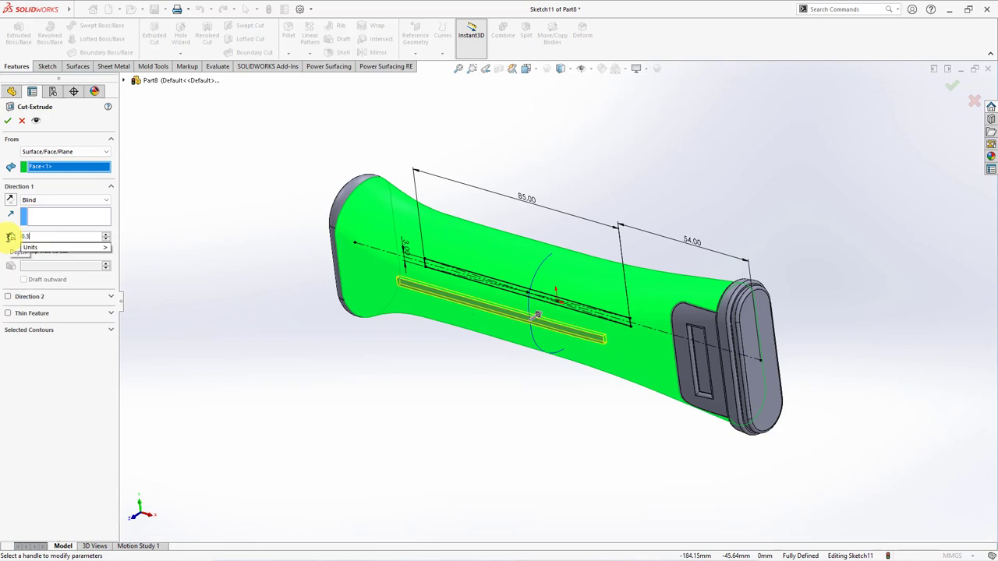
{"action": "key", "text": "Return"}
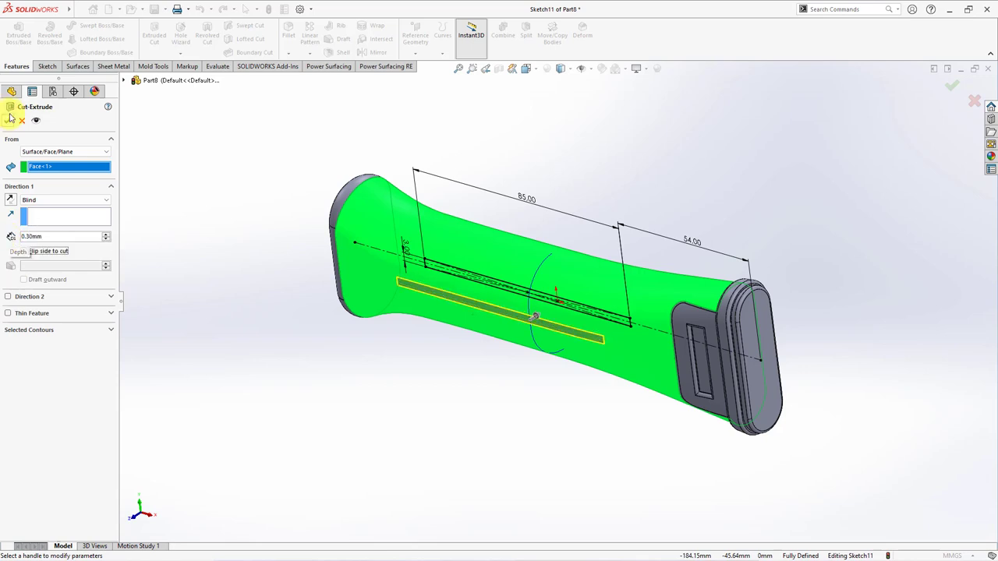
{"action": "left_click", "coordinate": [8, 122]}
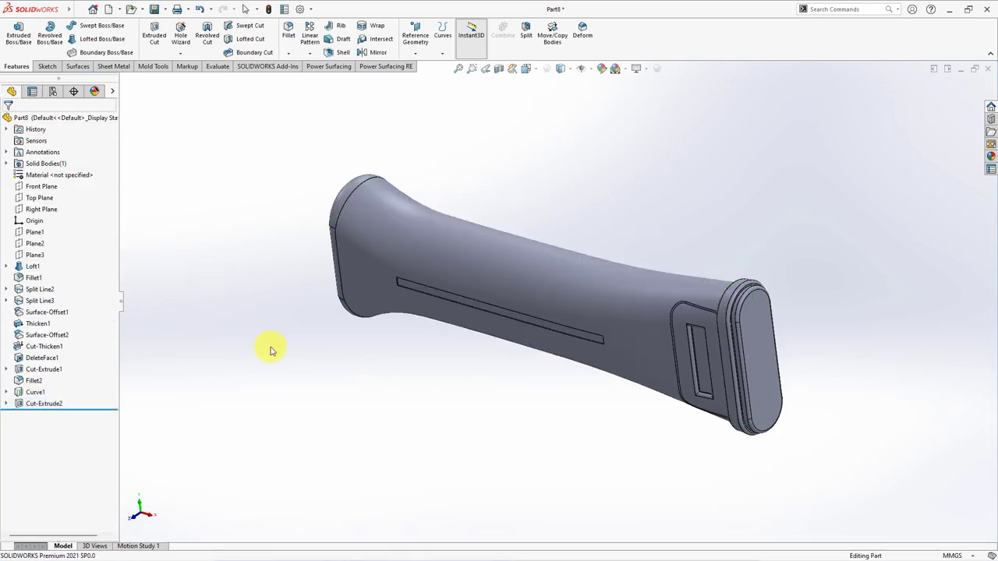
Repeat the slot cut along the grip curve: 3 instances at 6.50 mm spacing in one direction.
{"action": "left_click", "coordinate": [310, 55]}
{"action": "left_click", "coordinate": [324, 103]}
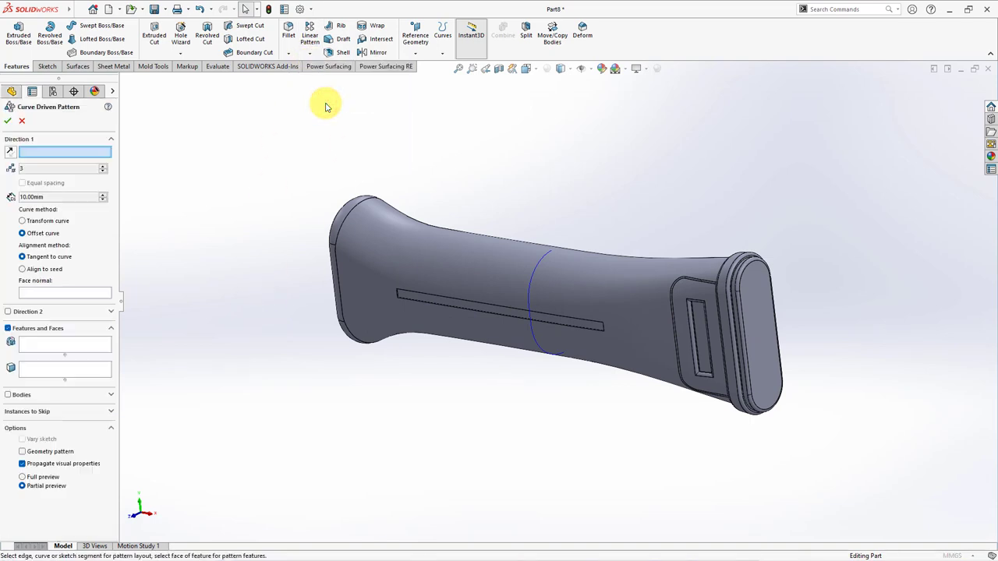
{"action": "left_click", "coordinate": [529, 302]}
{"action": "left_click", "coordinate": [516, 308]}
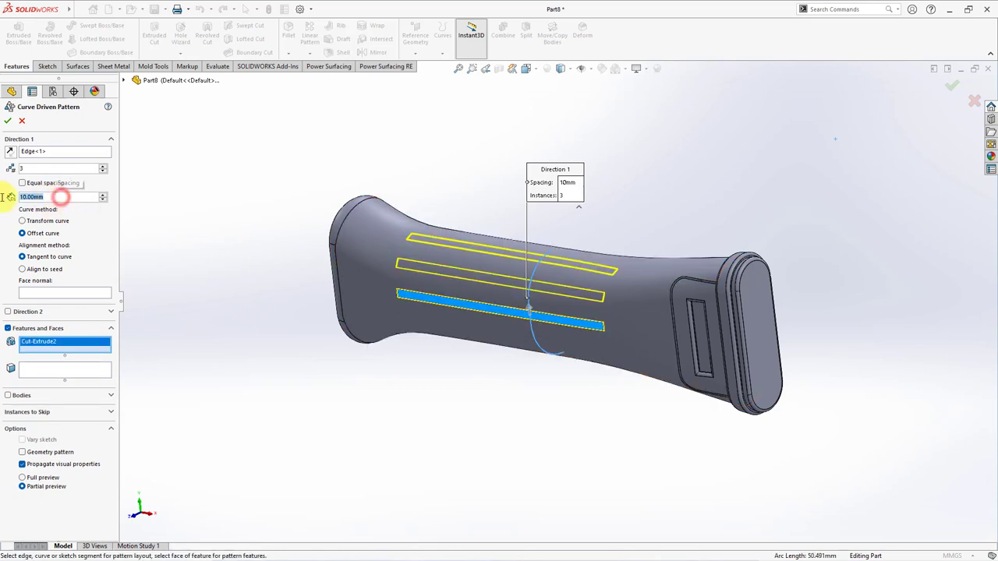
{"action": "type", "text": "6.5"}
{"action": "key", "text": "Return"}
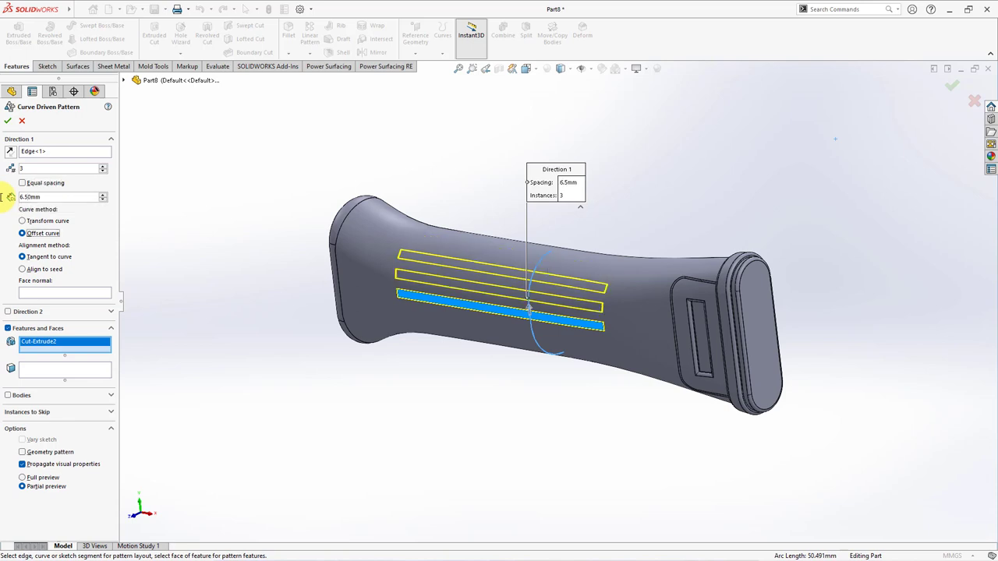
{"action": "left_click", "coordinate": [7, 123]}
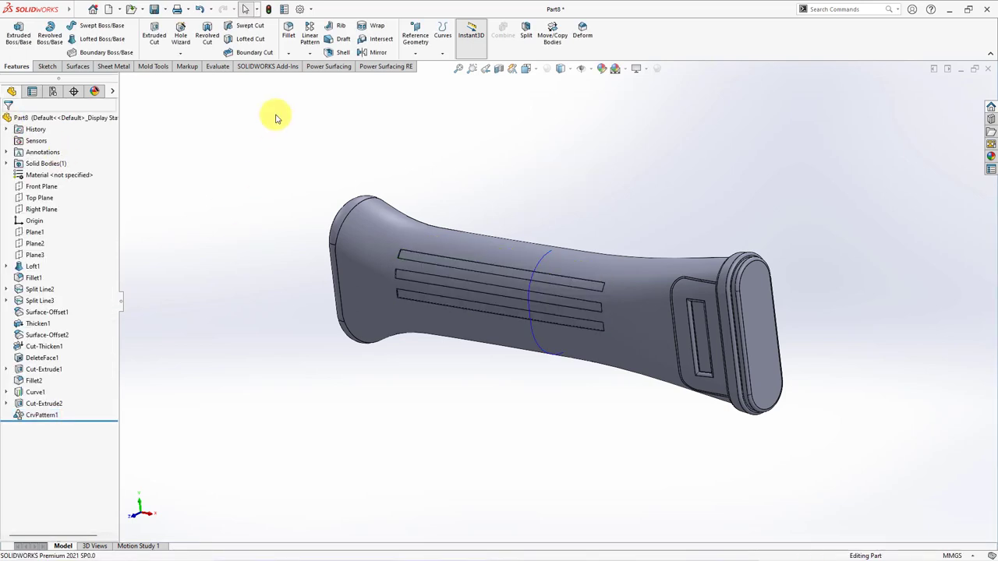
Add a second curve-driven pattern repeating the slot 3 times downward at 6.50 mm.
{"action": "left_click", "coordinate": [308, 56]}
{"action": "left_click", "coordinate": [330, 102]}
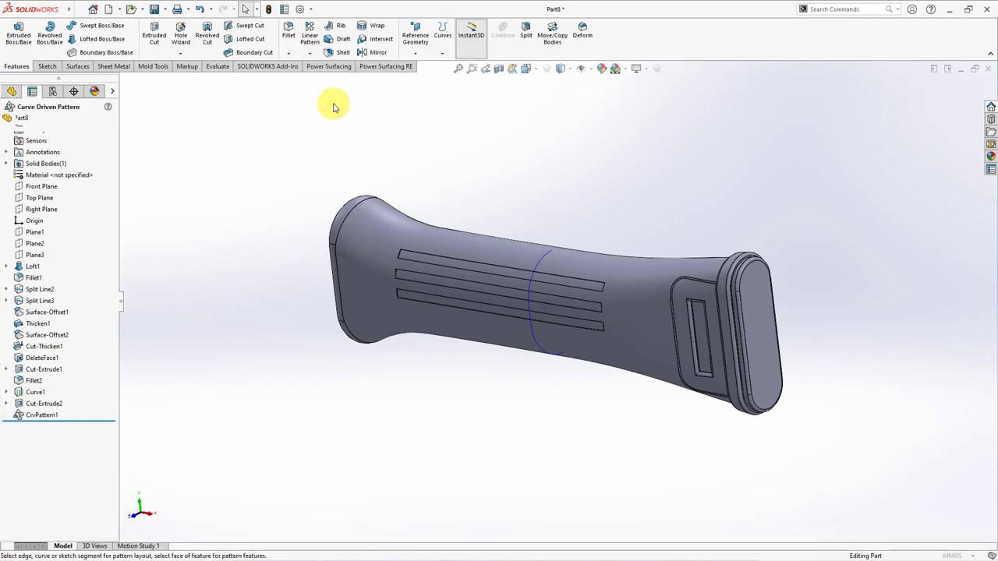
{"action": "left_click", "coordinate": [537, 269]}
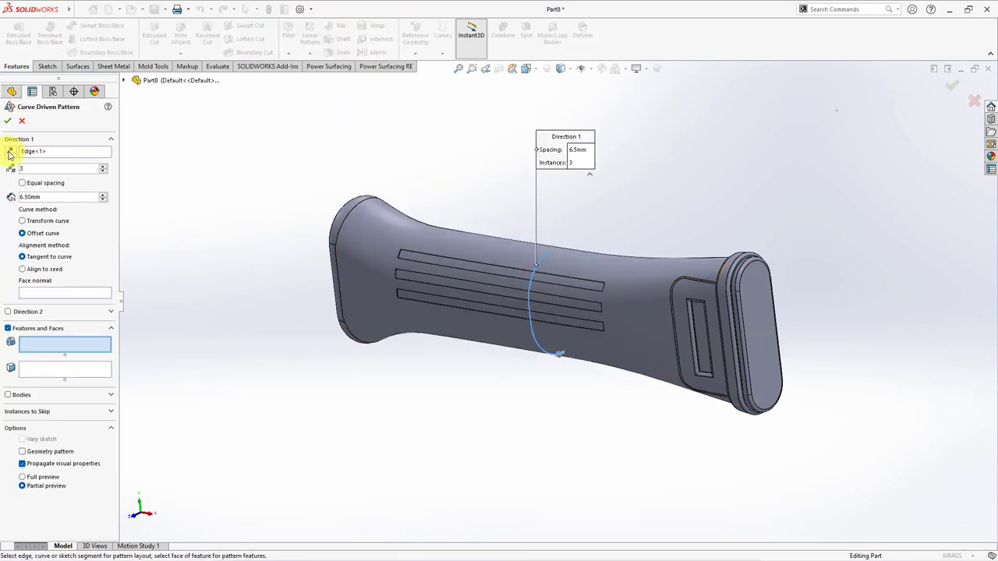
{"action": "left_click", "coordinate": [461, 306]}
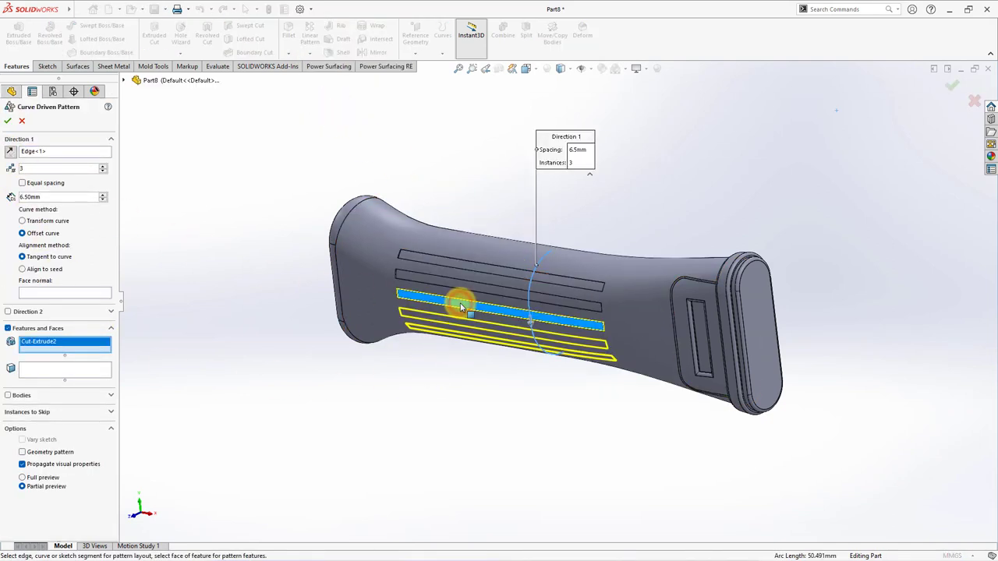
{"action": "right_click", "coordinate": [466, 306]}
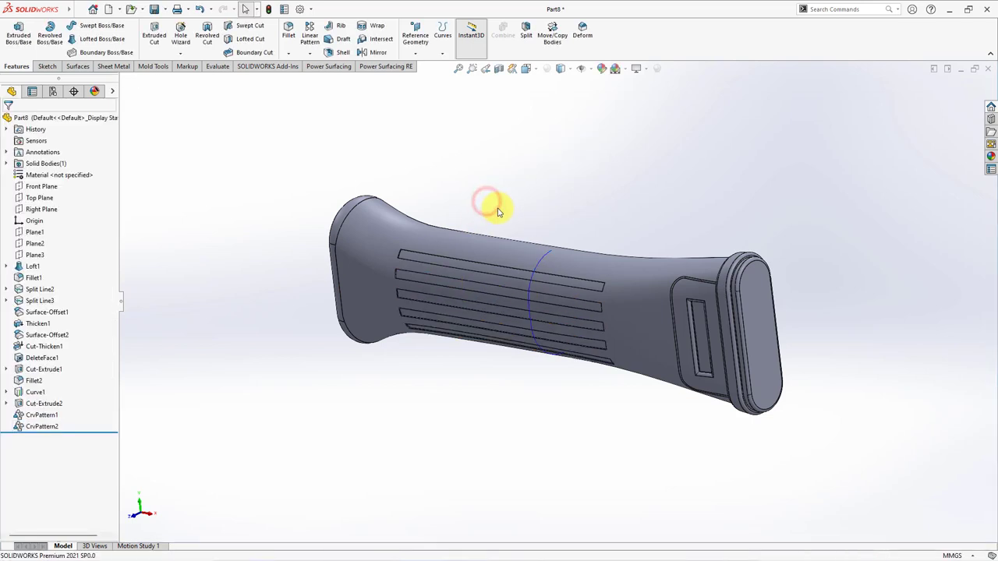
Mirror CrvPattern1 and CrvPattern2 across the Front Plane onto the grip's far side.
{"action": "middle_click_drag", "start_coordinate": [499, 211], "coordinate": [460, 204]}
{"action": "left_click", "coordinate": [38, 187]}
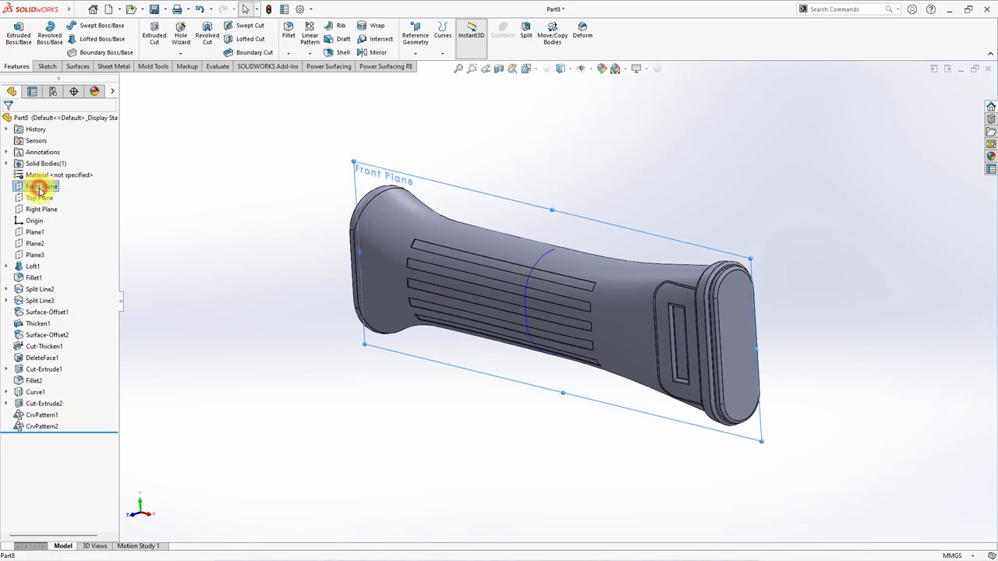
{"action": "left_click", "coordinate": [375, 53]}
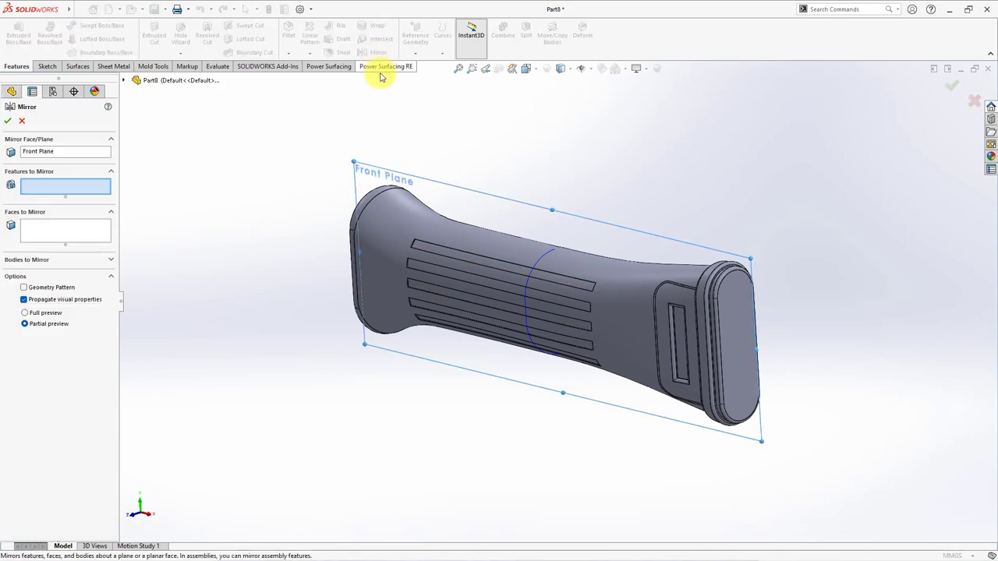
{"action": "left_click", "coordinate": [479, 258]}
{"action": "left_click", "coordinate": [478, 324]}
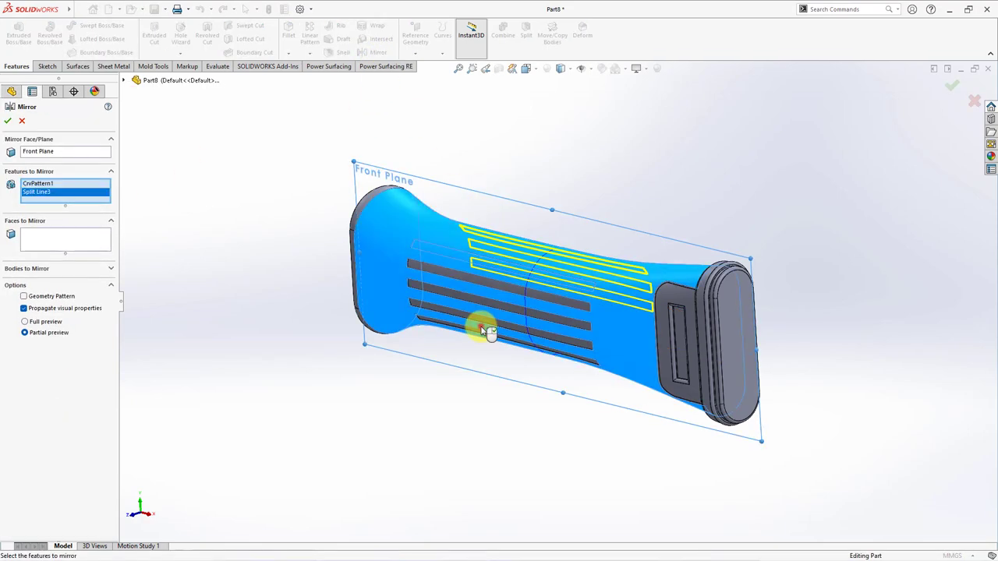
{"action": "left_click", "coordinate": [482, 323]}
{"action": "left_click", "coordinate": [484, 325]}
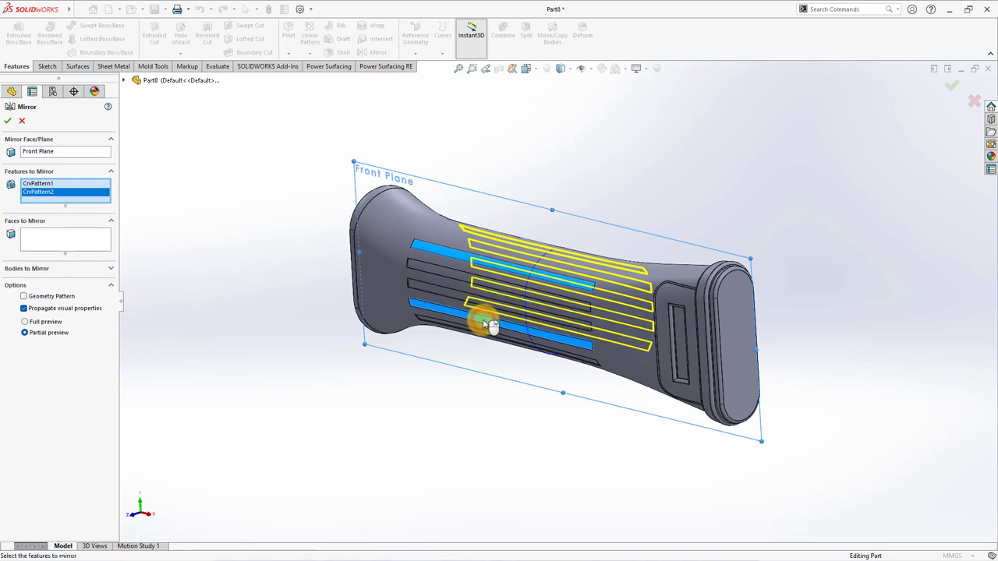
{"action": "left_click", "coordinate": [7, 123]}
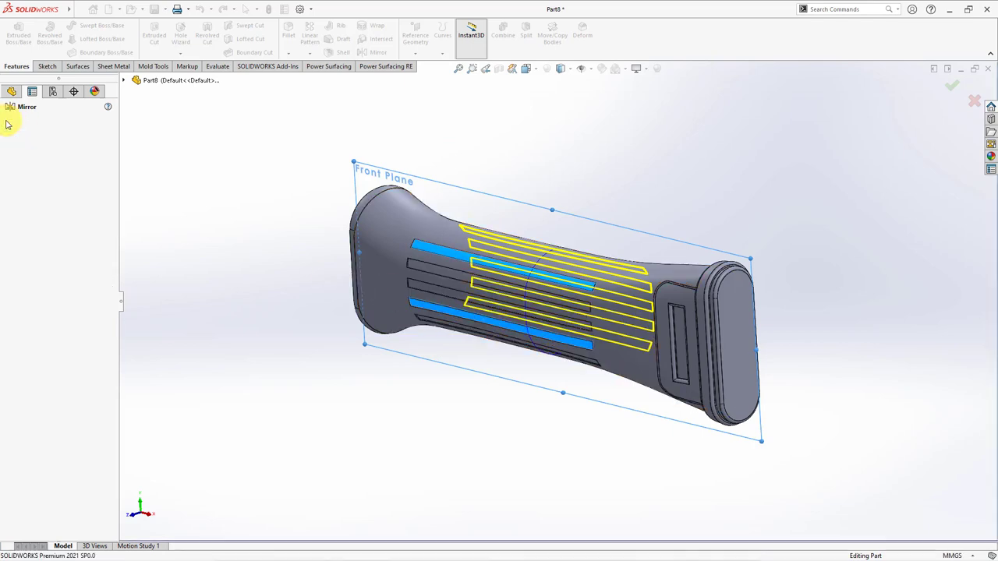
{"action": "mouse_move", "coordinate": [561, 180]}
{"action": "middle_mouse_down"}
{"action": "mouse_move", "coordinate": [477, 176]}
{"action": "mouse_move", "coordinate": [584, 174]}
{"action": "middle_mouse_up"}
{"action": "left_click", "coordinate": [553, 255]}
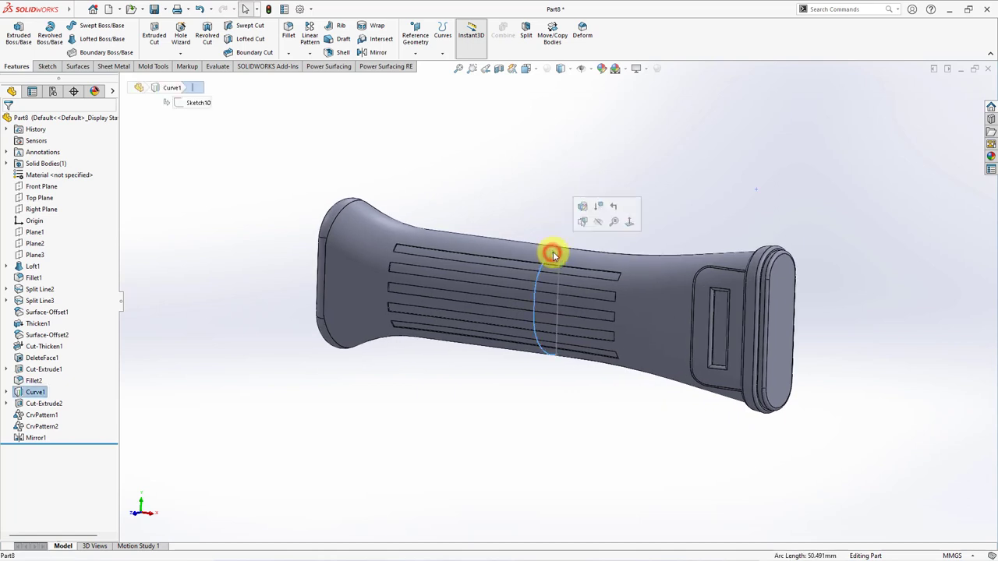
Hide the guide curve and sketch a centerline along the middle groove with a centre rectangle on it.
{"action": "left_click", "coordinate": [598, 222]}
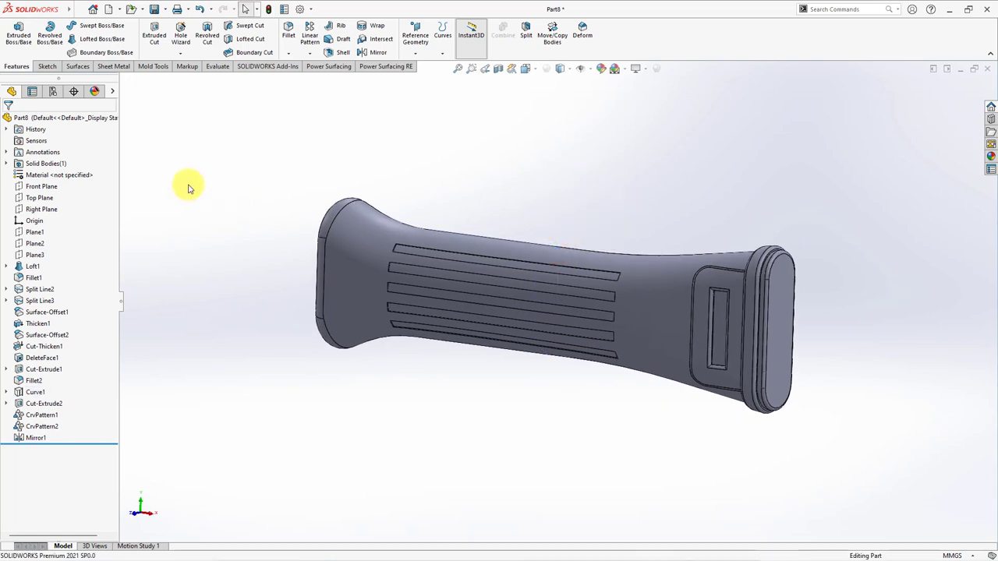
{"action": "left_click", "coordinate": [43, 187]}
{"action": "left_click", "coordinate": [69, 183]}
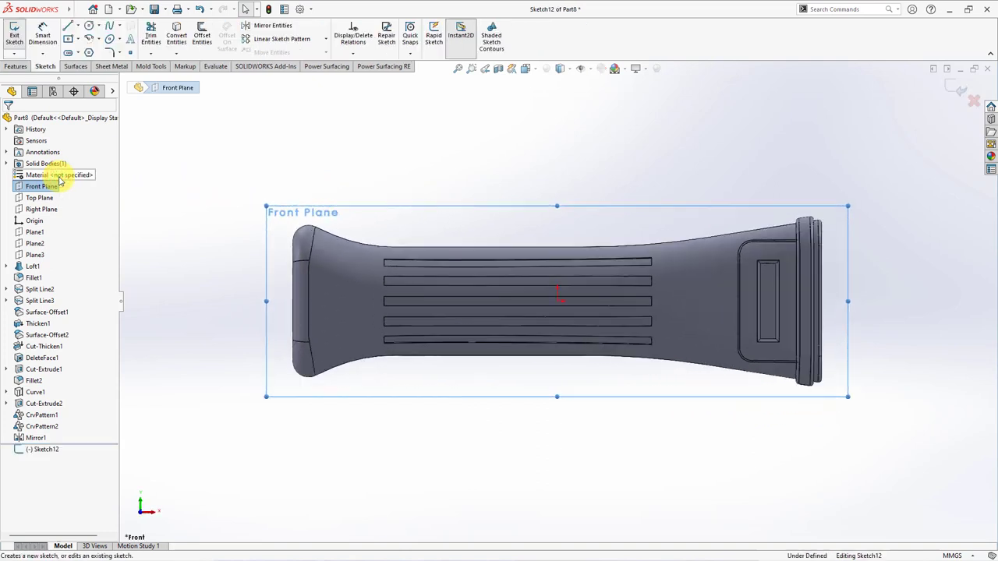
{"action": "left_click", "coordinate": [77, 26]}
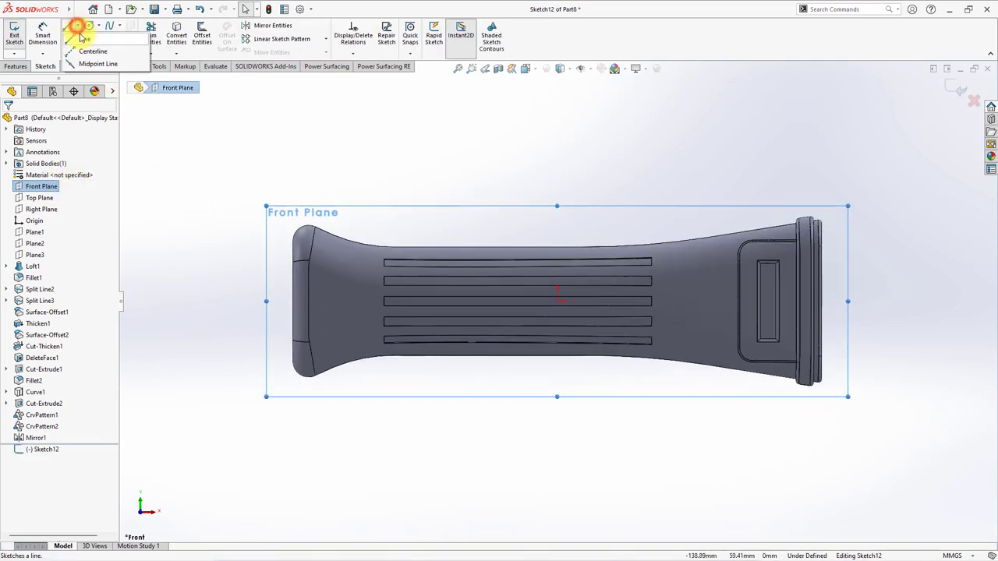
{"action": "left_click", "coordinate": [82, 39]}
{"action": "scroll", "coordinate": [499, 319], "scroll_direction": "down", "scroll_amount": 2}
{"action": "left_click", "coordinate": [331, 294]}
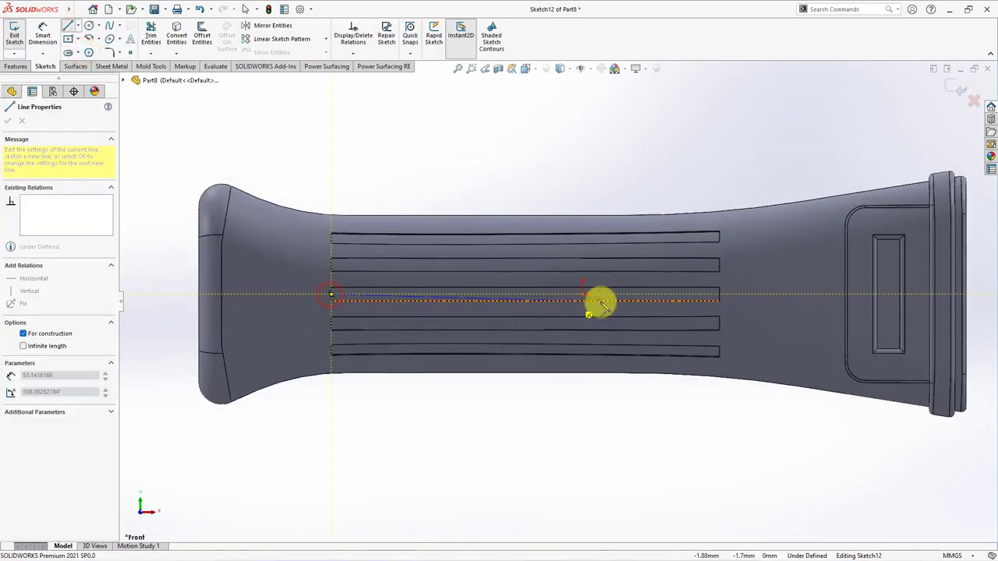
{"action": "left_click", "coordinate": [719, 294]}
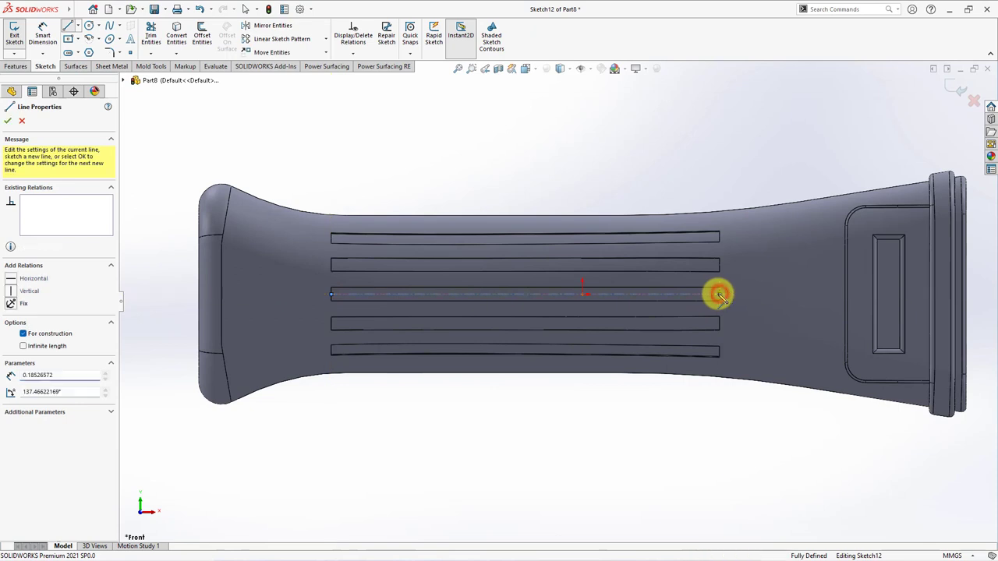
{"action": "left_click", "coordinate": [69, 38]}
{"action": "left_click", "coordinate": [491, 294]}
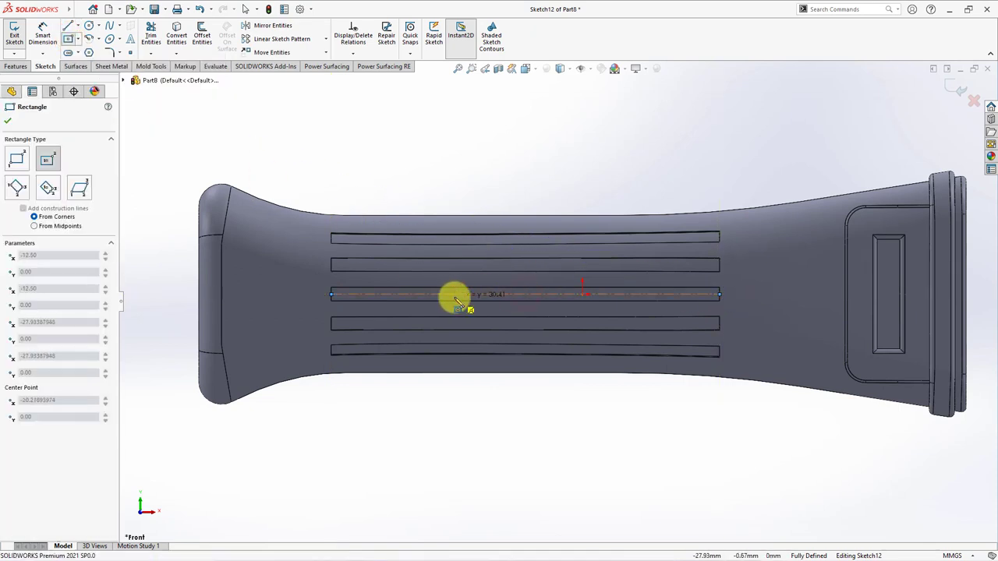
{"action": "left_click", "coordinate": [438, 289]}
Dimension the center rectangle to 40 mm long.
{"action": "left_click", "coordinate": [42, 35]}
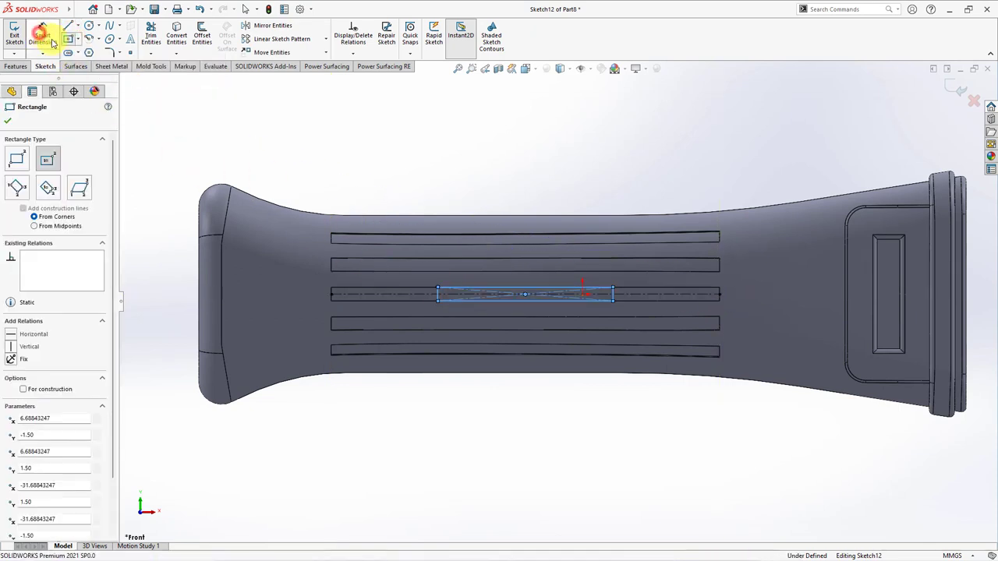
{"action": "left_click", "coordinate": [520, 288]}
{"action": "left_click", "coordinate": [520, 187]}
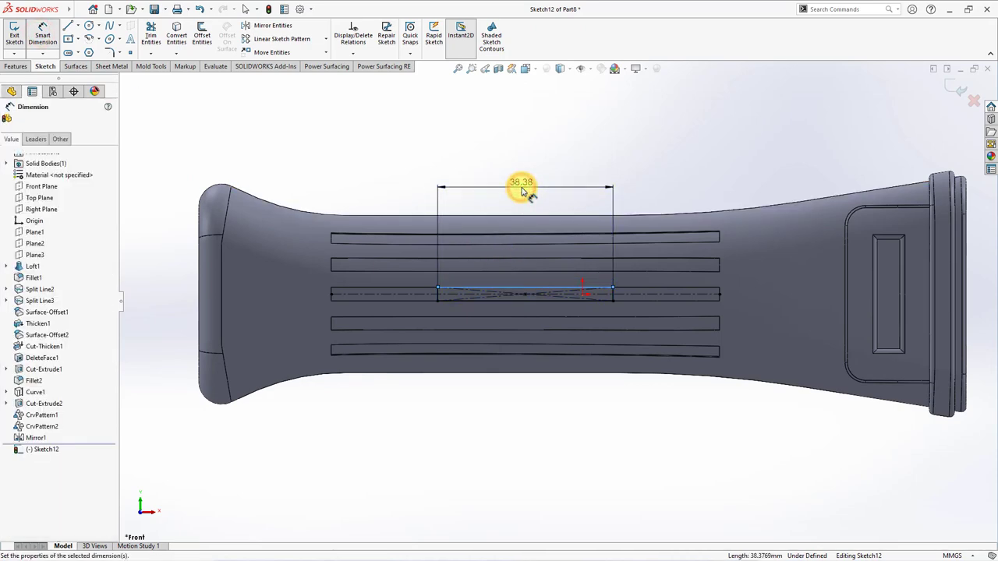
{"action": "type", "text": "40"}
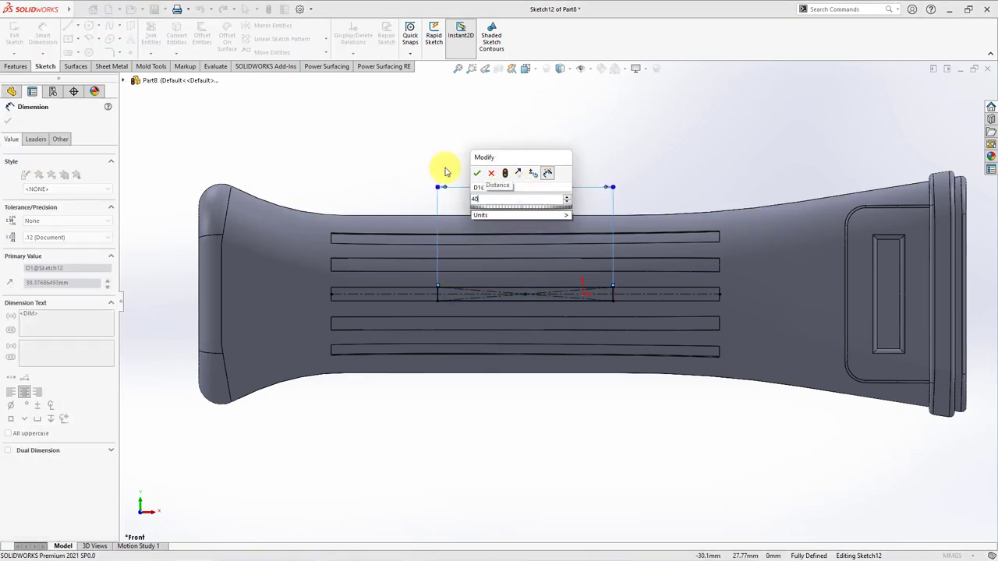
{"action": "left_click", "coordinate": [477, 173]}
{"action": "middle_click_drag", "start_coordinate": [479, 151], "coordinate": [430, 203]}
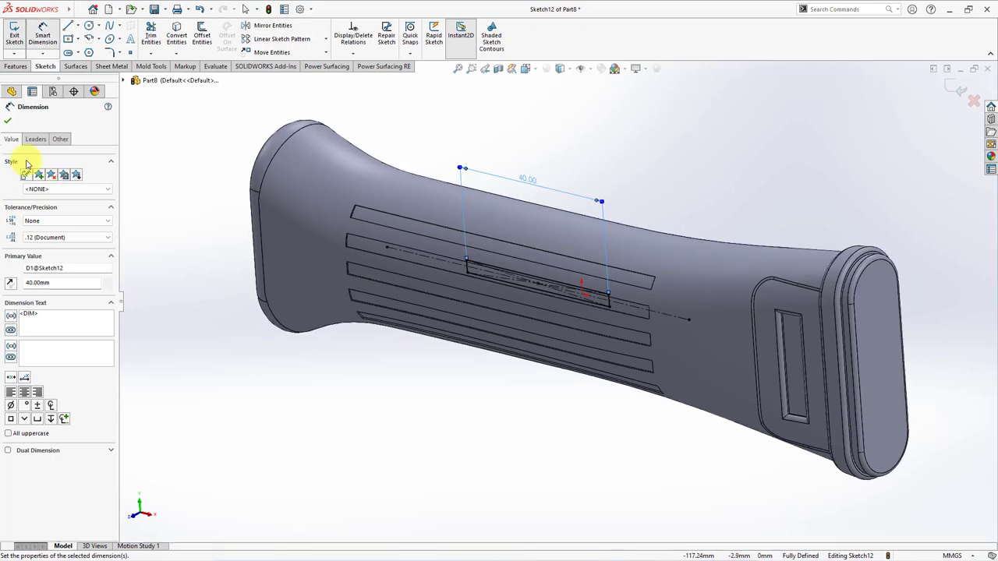
{"action": "left_click", "coordinate": [7, 121]}
Extrude the rectangle Up To Surface at the handle's outer face as a raised bar.
{"action": "left_click", "coordinate": [12, 66]}
{"action": "left_click", "coordinate": [18, 36]}
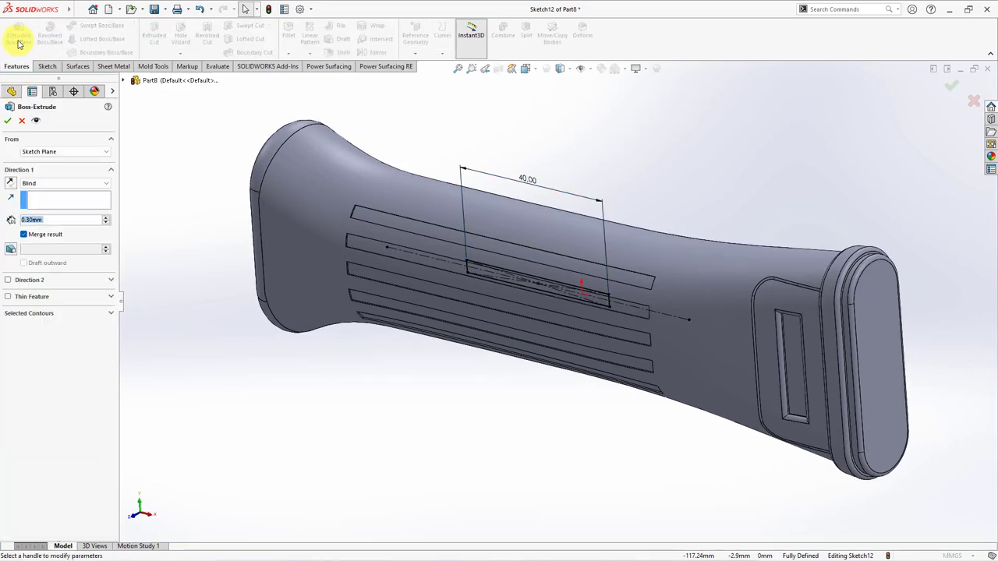
{"action": "left_click", "coordinate": [49, 185]}
{"action": "left_click", "coordinate": [39, 213]}
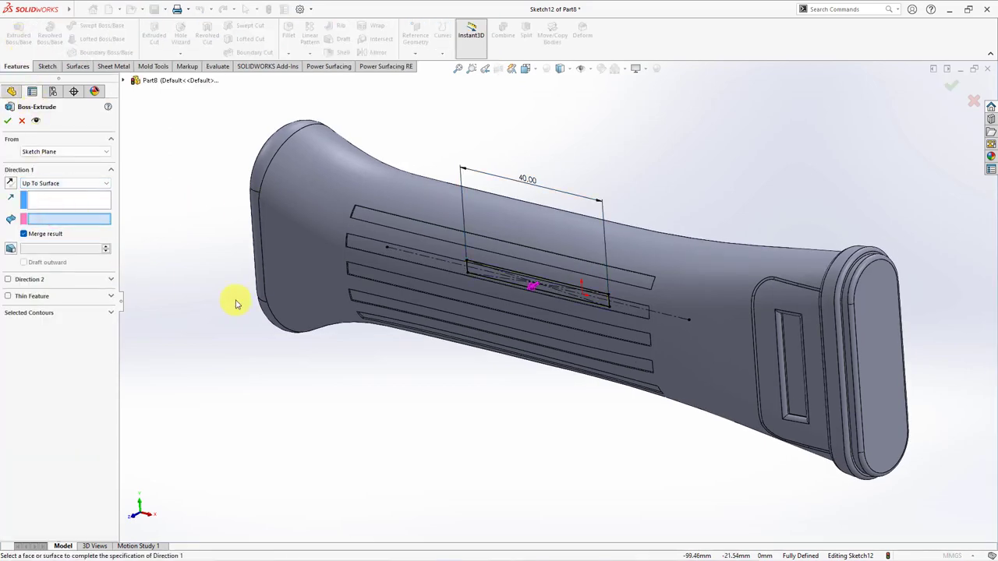
{"action": "left_click", "coordinate": [396, 267]}
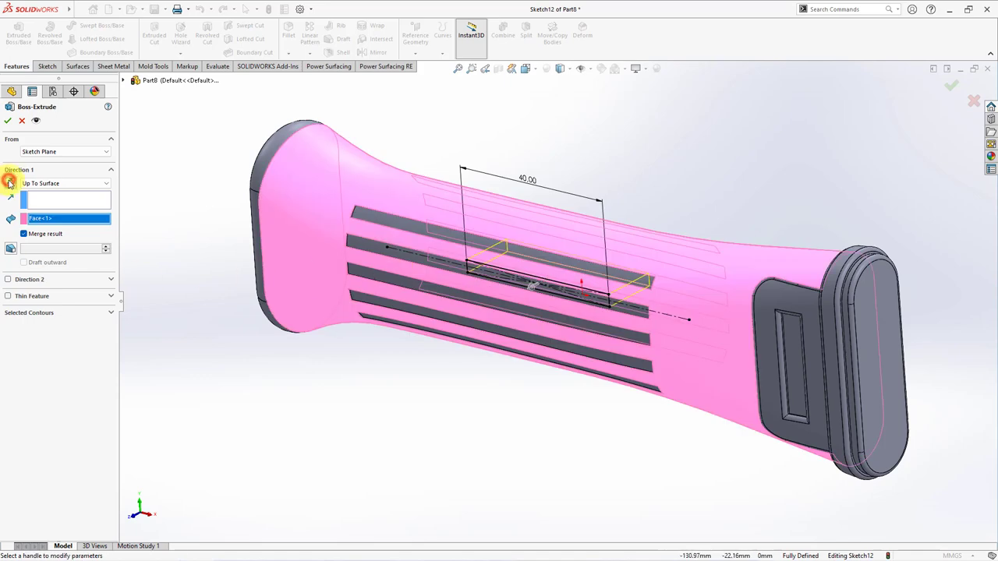
{"action": "left_click", "coordinate": [8, 120]}
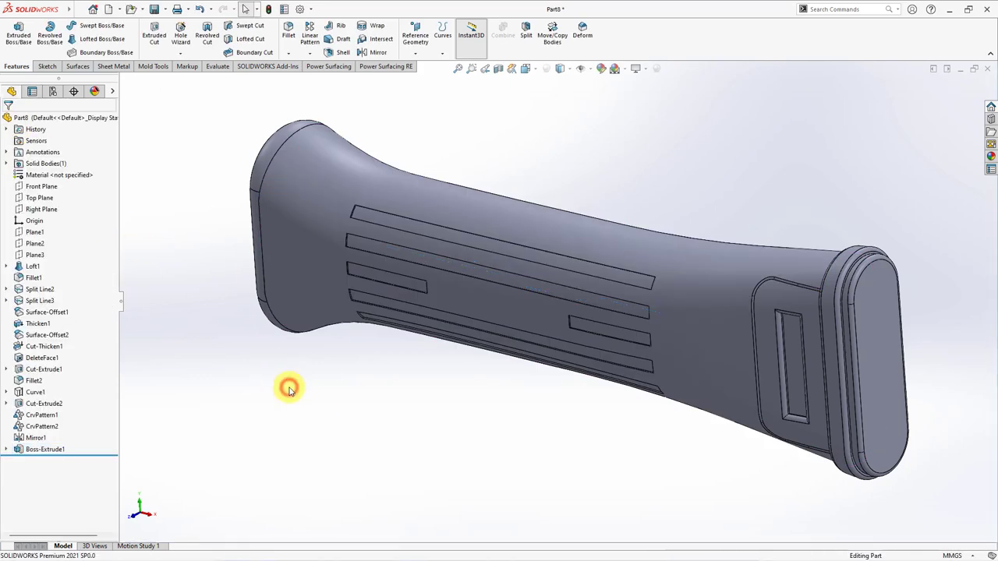
Start a Front Plane sketch and draw a construction centerline across the center bar.
{"action": "left_click", "coordinate": [41, 186]}
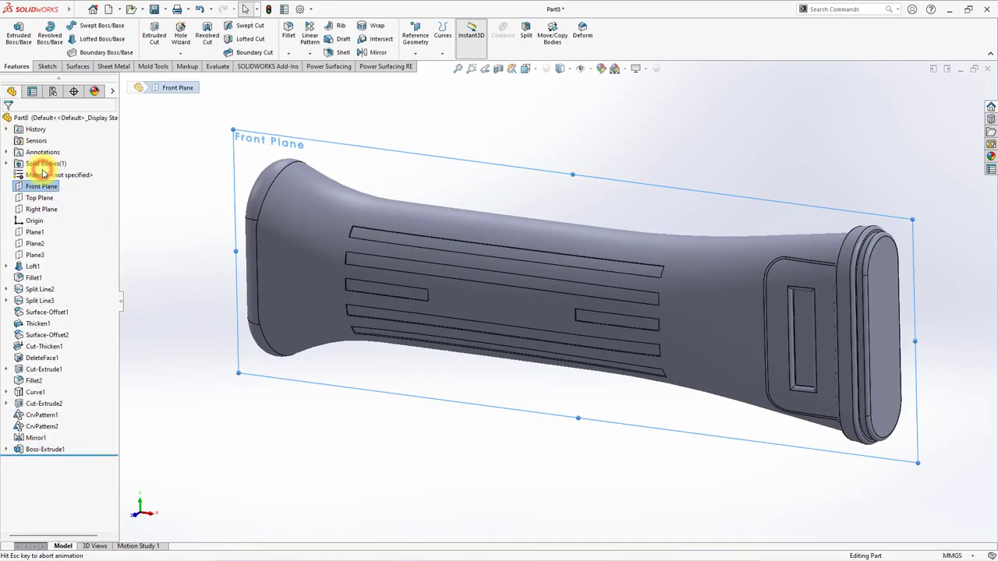
{"action": "left_click", "coordinate": [48, 170]}
{"action": "left_click", "coordinate": [77, 26]}
{"action": "left_click", "coordinate": [86, 49]}
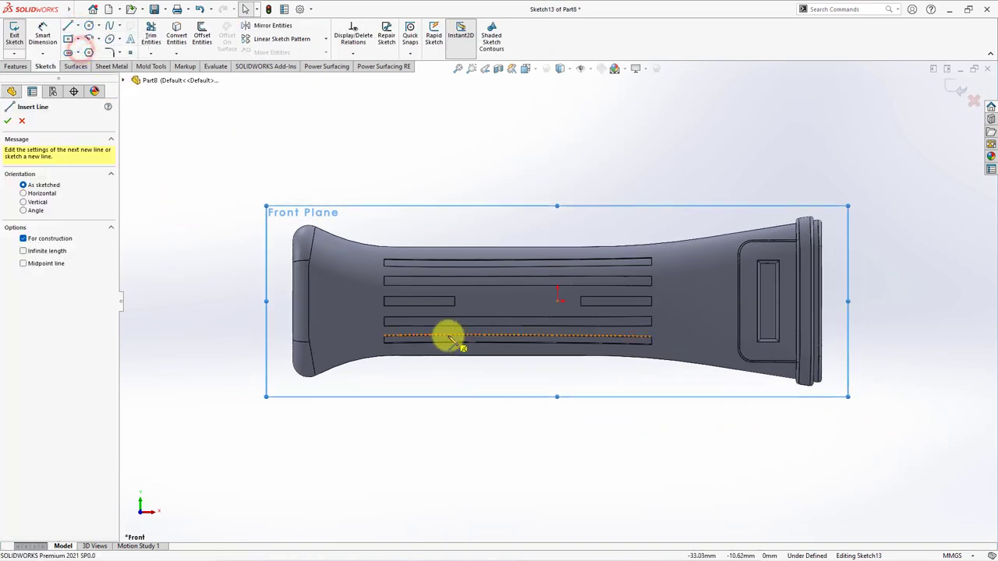
{"action": "left_click", "coordinate": [453, 301]}
{"action": "left_click", "coordinate": [581, 301]}
{"action": "right_click", "coordinate": [583, 301]}
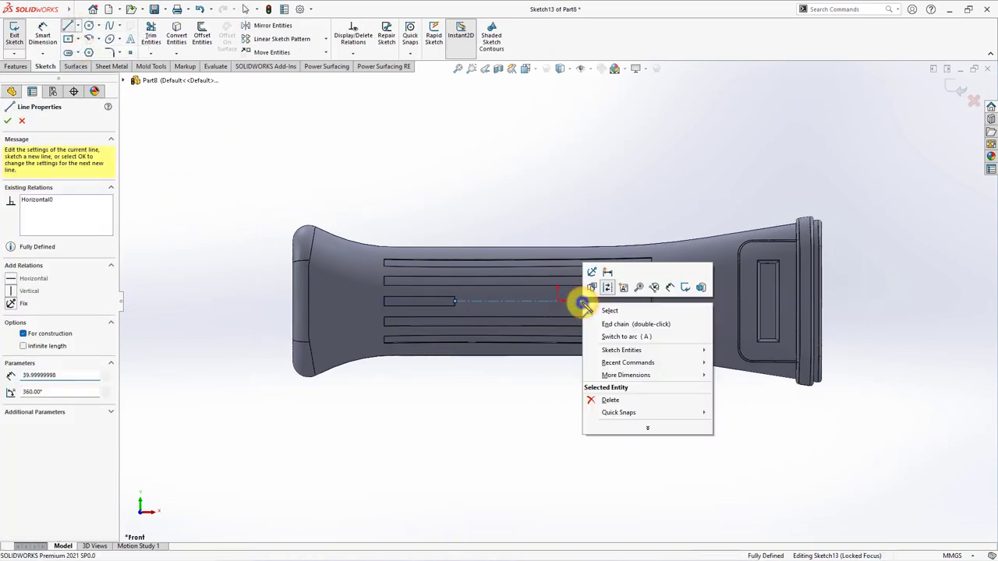
{"action": "left_click", "coordinate": [600, 308]}
Offset the centerline 2.50 mm bi-directionally to both sides.
{"action": "left_click", "coordinate": [202, 35]}
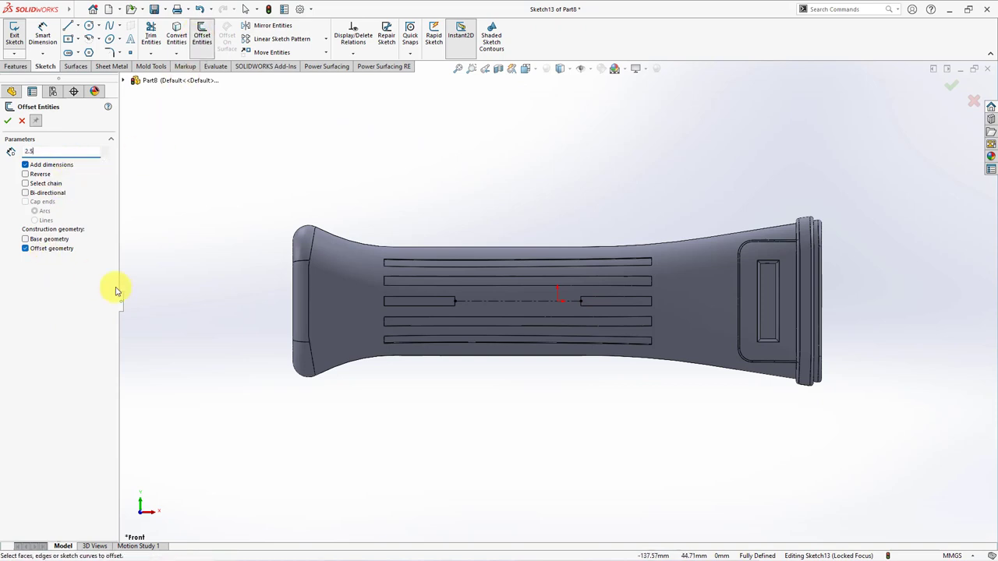
{"action": "left_click", "coordinate": [525, 301]}
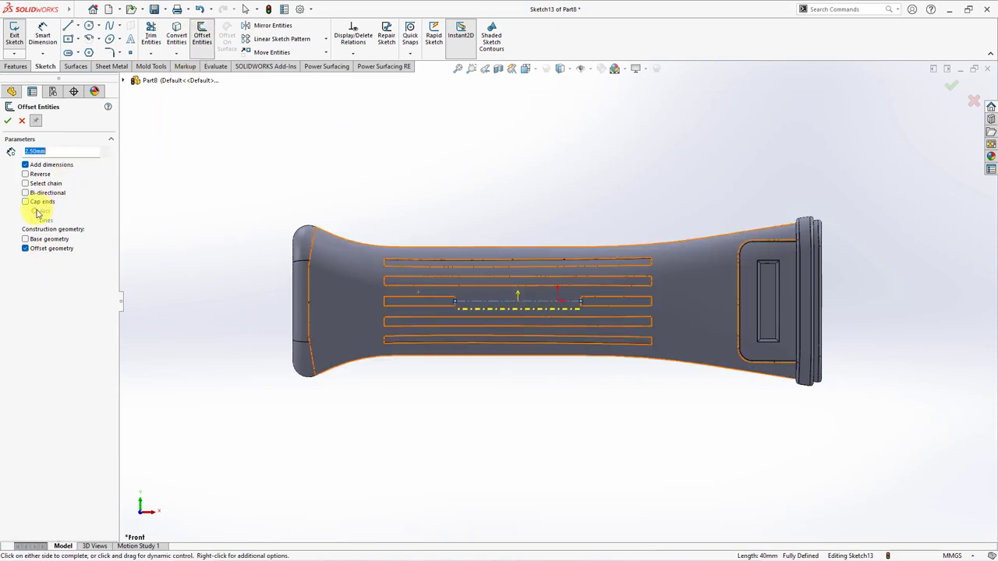
{"action": "left_click", "coordinate": [25, 192]}
{"action": "left_click", "coordinate": [8, 121]}
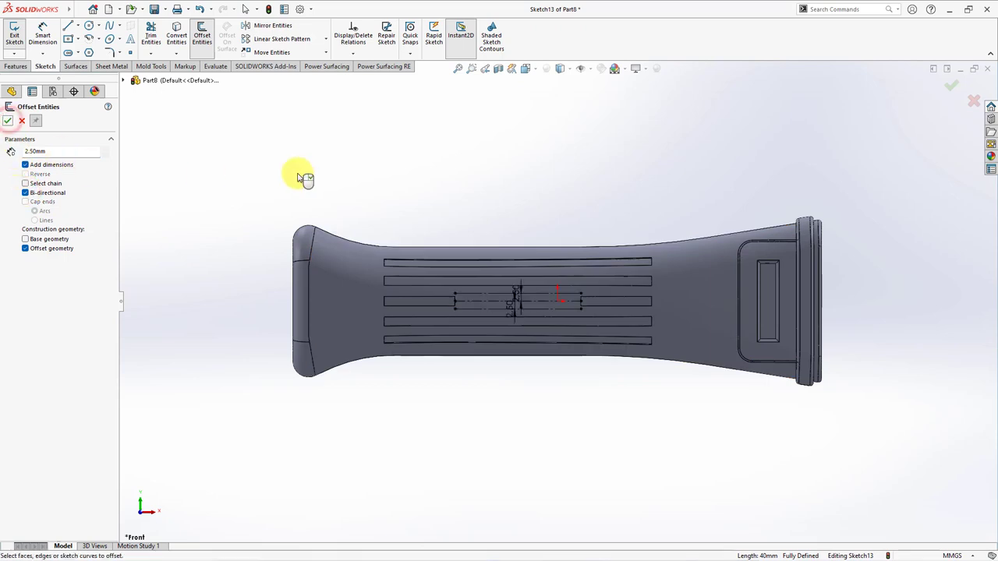
{"action": "left_click", "coordinate": [24, 123]}
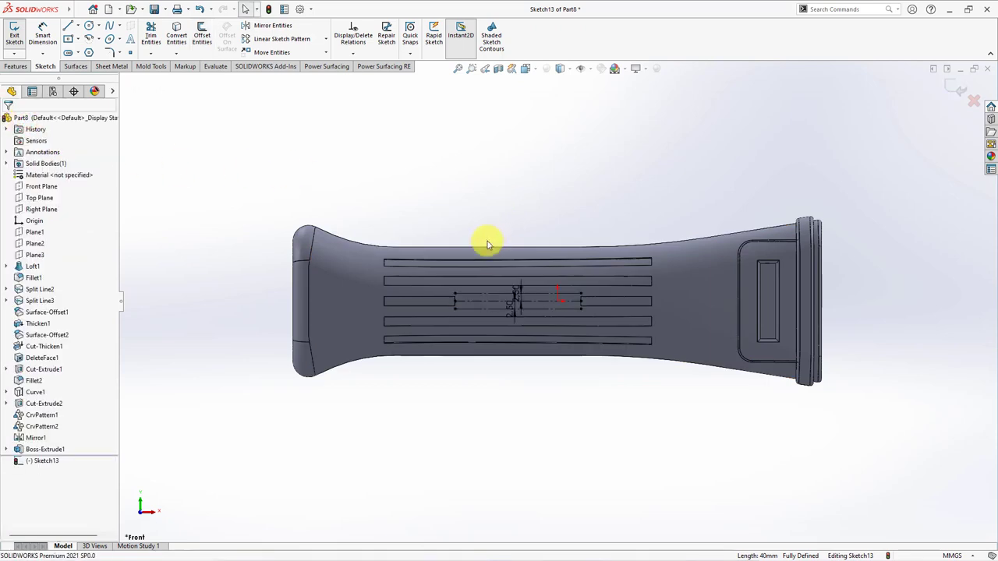
{"action": "left_click", "coordinate": [494, 309]}
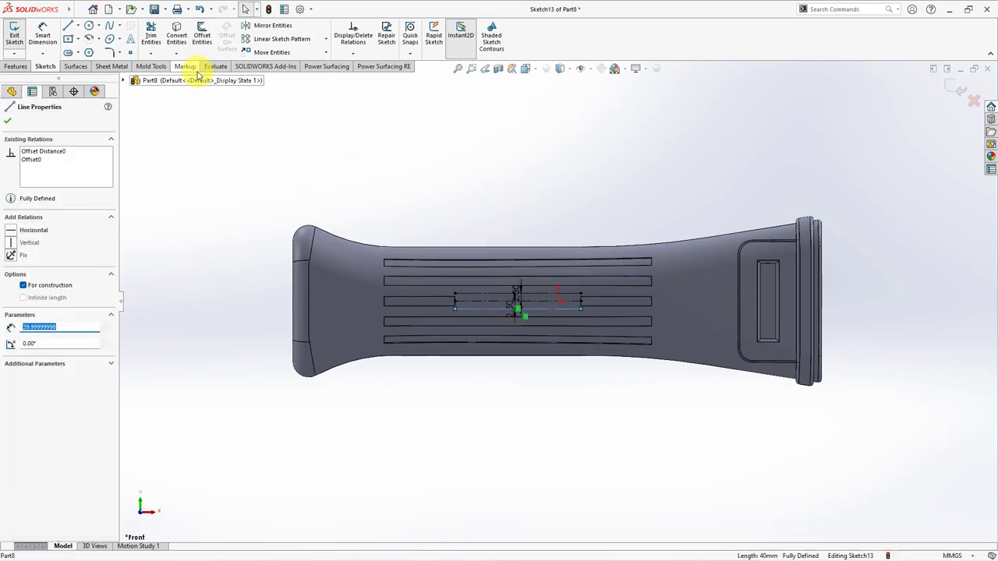
Add sketch text LANGGENG along the lower offset line in Arial Rounded MT Bold.
{"action": "left_click", "coordinate": [130, 39]}
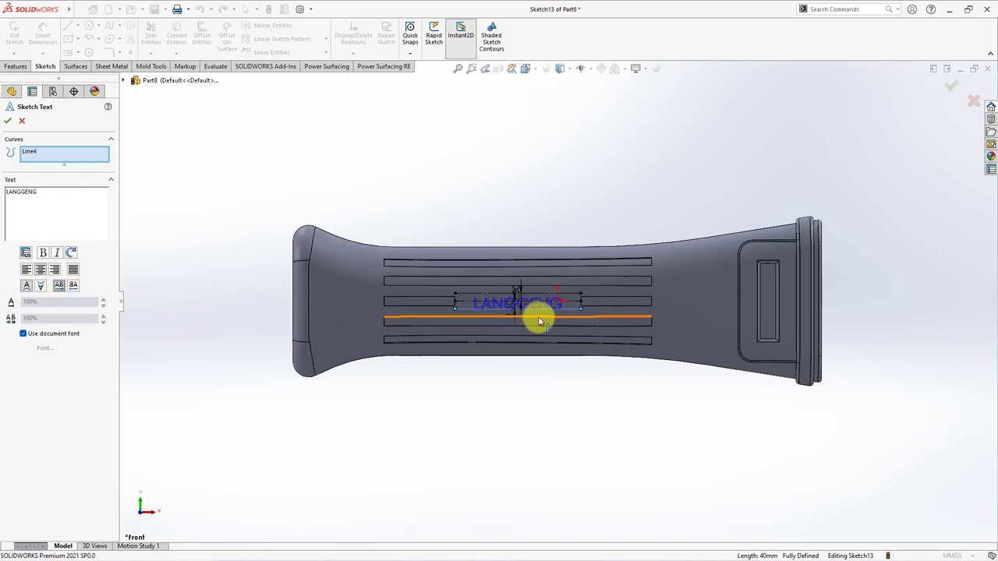
{"action": "scroll", "coordinate": [540, 321], "scroll_direction": "down", "scroll_amount": 4}
{"action": "left_click", "coordinate": [22, 334]}
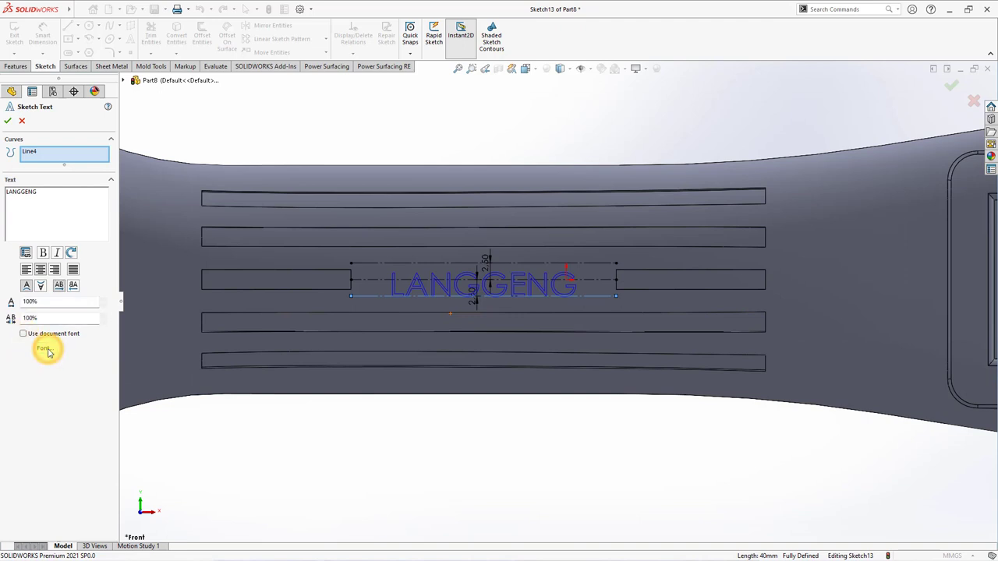
{"action": "left_click", "coordinate": [45, 349]}
{"action": "left_click", "coordinate": [430, 239]}
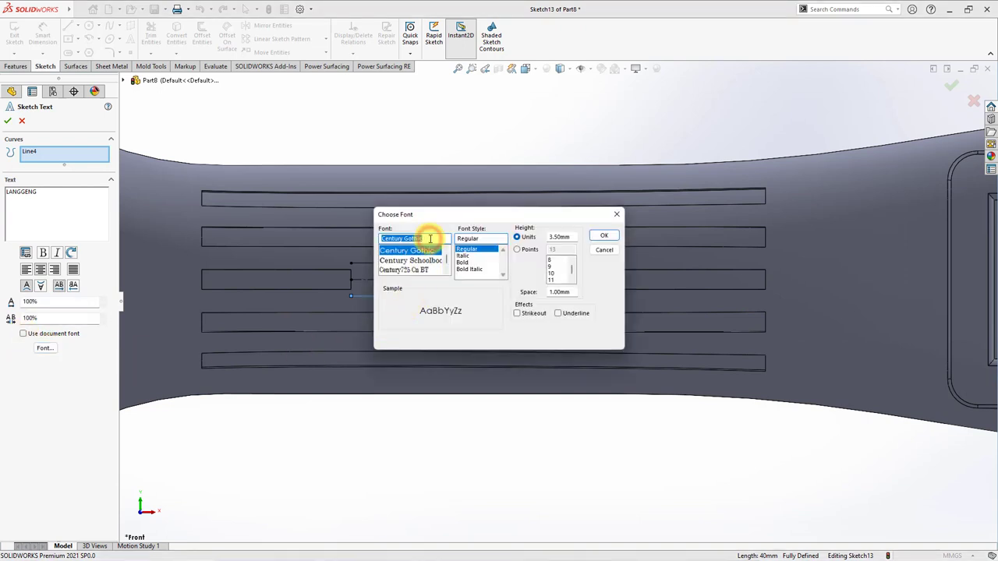
{"action": "type", "text": "AR"}
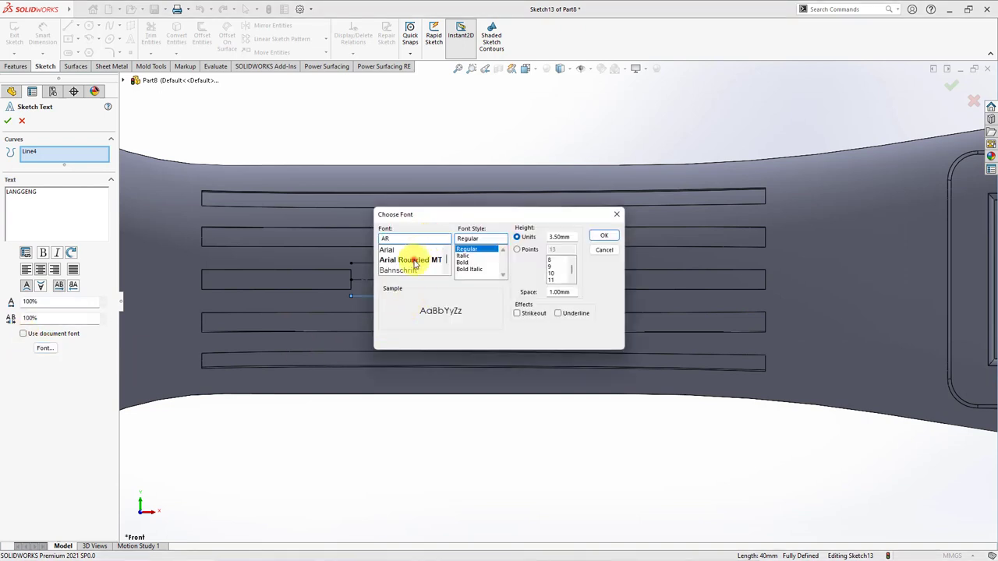
{"action": "left_click", "coordinate": [415, 262]}
{"action": "type", "text": "5"}
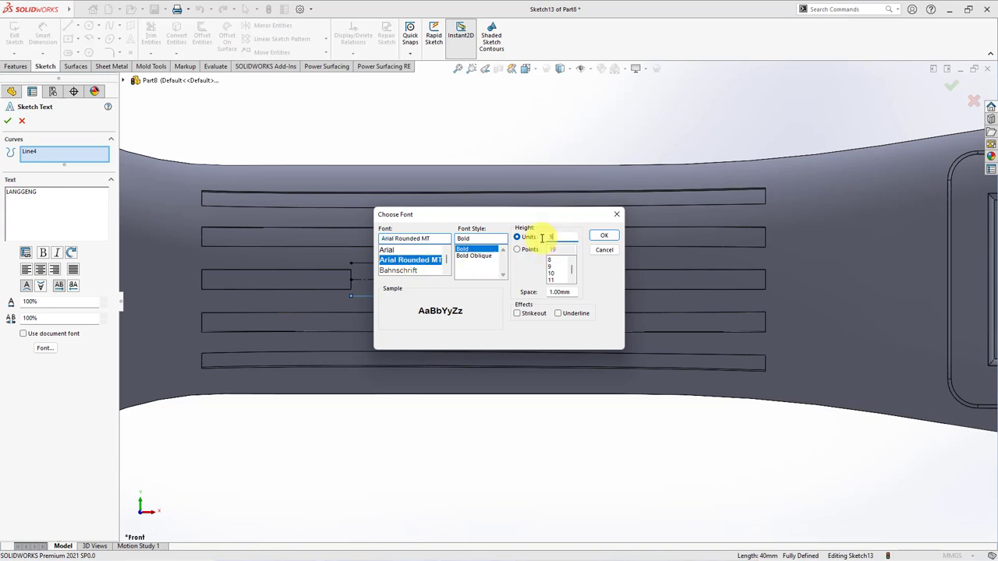
{"action": "left_click", "coordinate": [605, 236]}
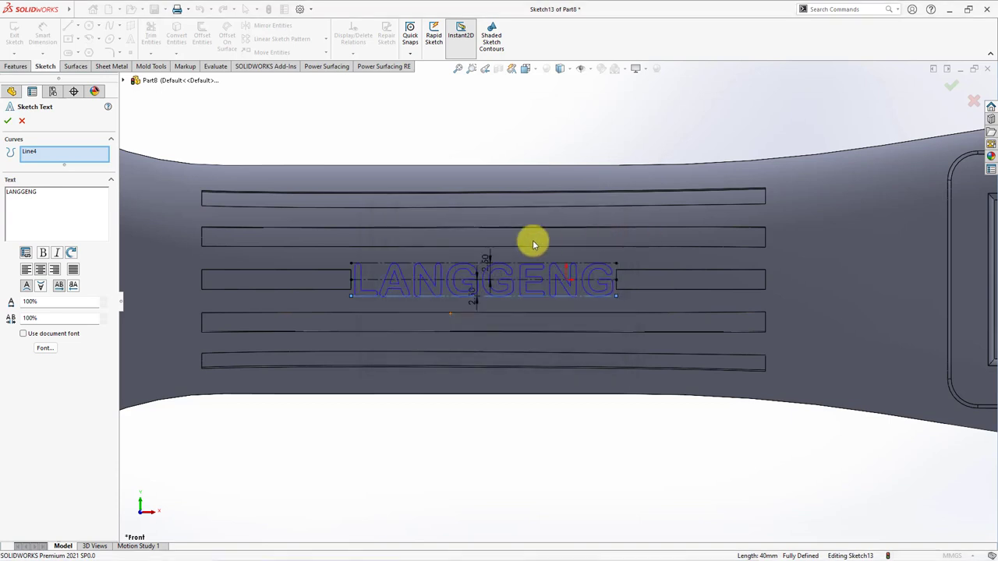
Keep letter spacing at 100%, confirm the text, and fit the handle in a 3D view.
{"action": "left_click", "coordinate": [104, 324]}
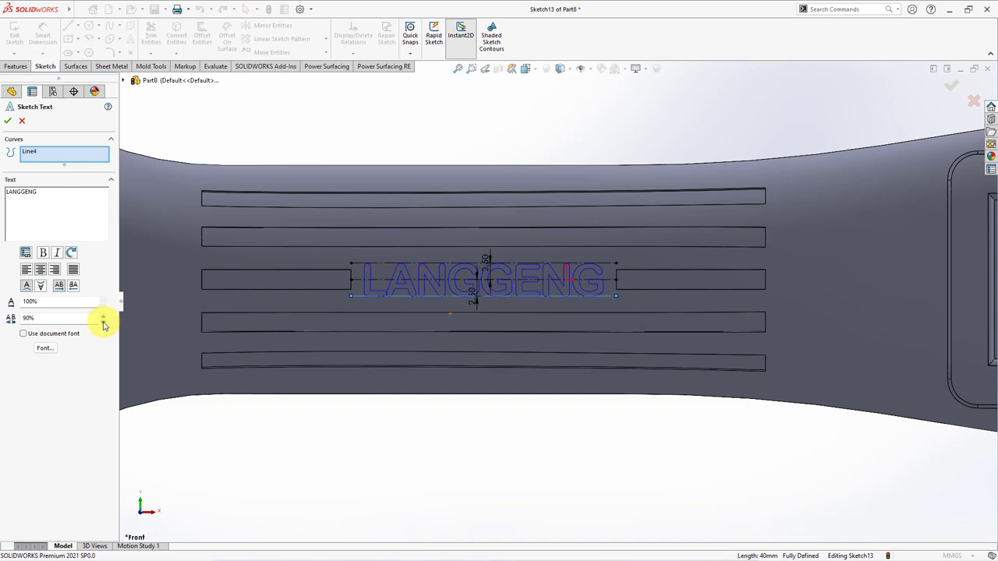
{"action": "left_click", "coordinate": [105, 317]}
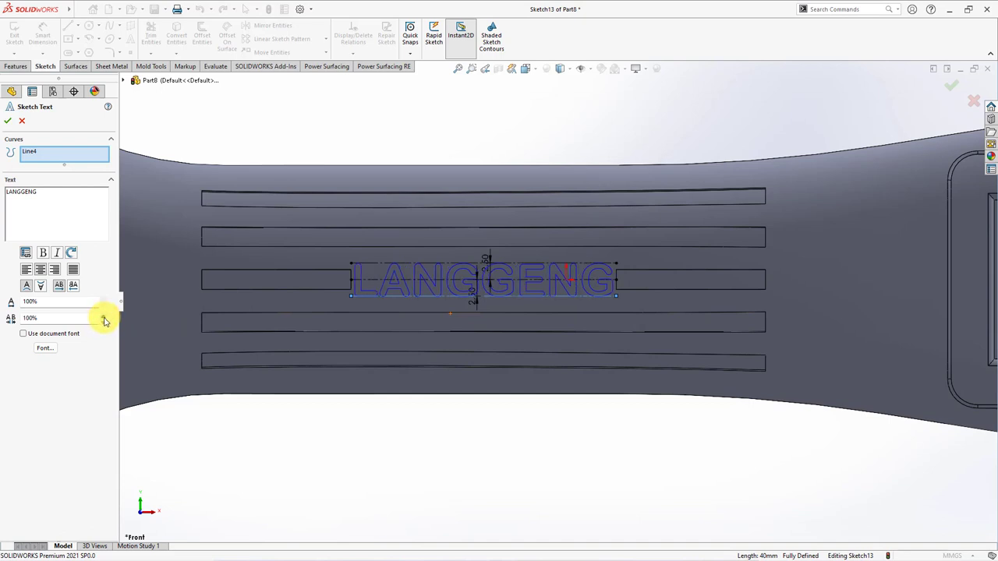
{"action": "left_click", "coordinate": [8, 121]}
{"action": "key", "text": "f"}
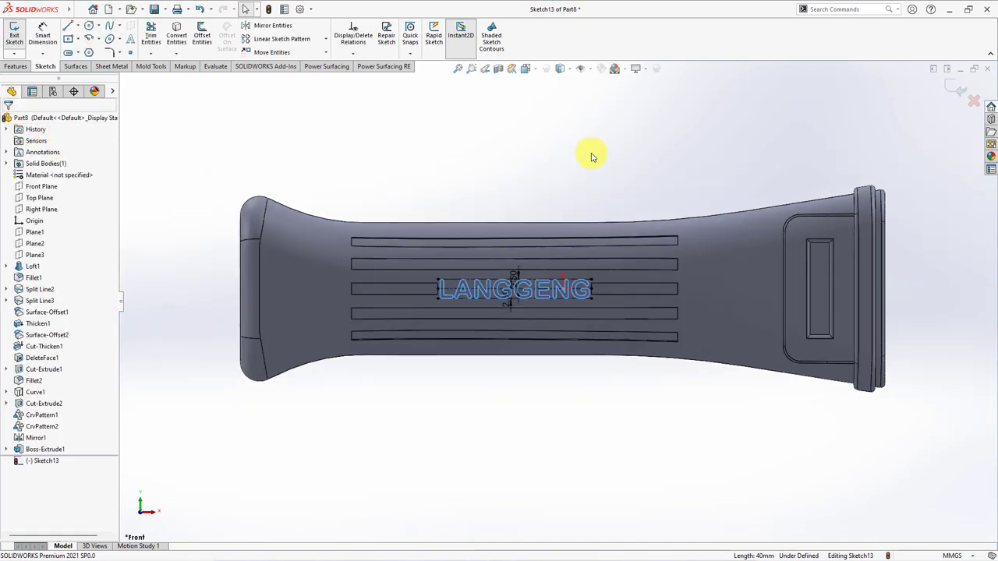
{"action": "key", "text": "ctrl+7"}
Wrap the LANGGENG sketch onto the grip's centre bar face as 0.30 mm lettering.
{"action": "left_click", "coordinate": [953, 90]}
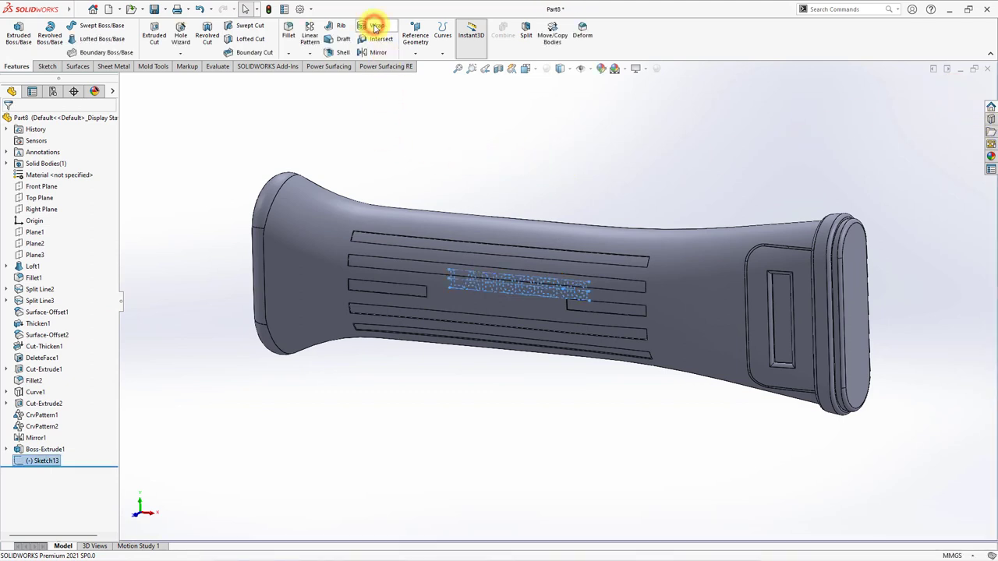
{"action": "left_click", "coordinate": [377, 26]}
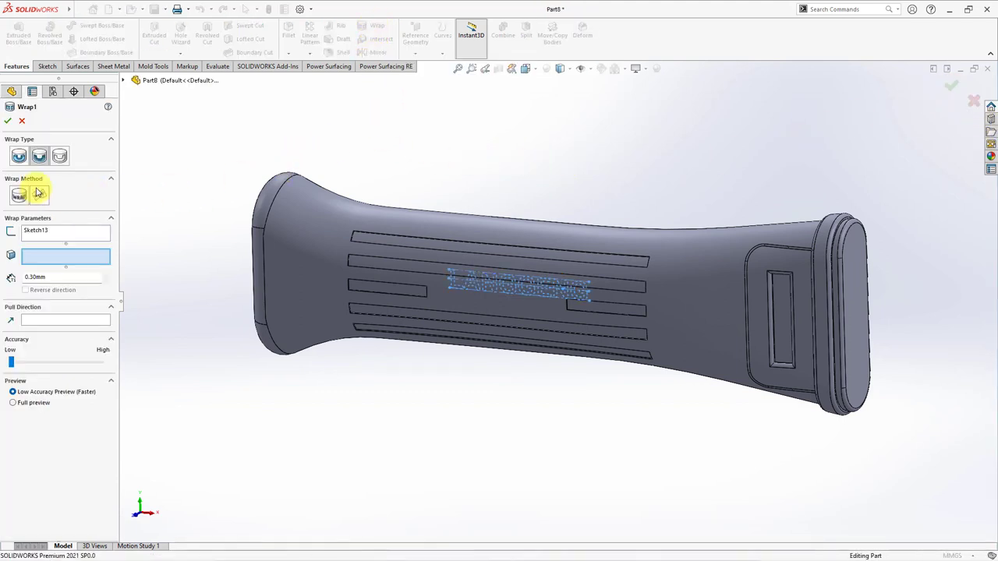
{"action": "left_click", "coordinate": [462, 304]}
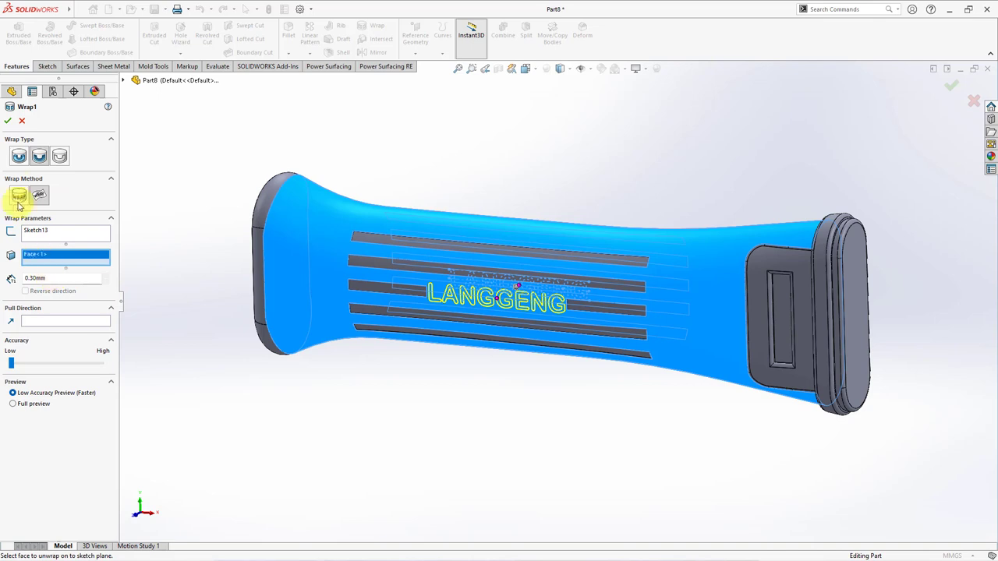
{"action": "left_click", "coordinate": [8, 123]}
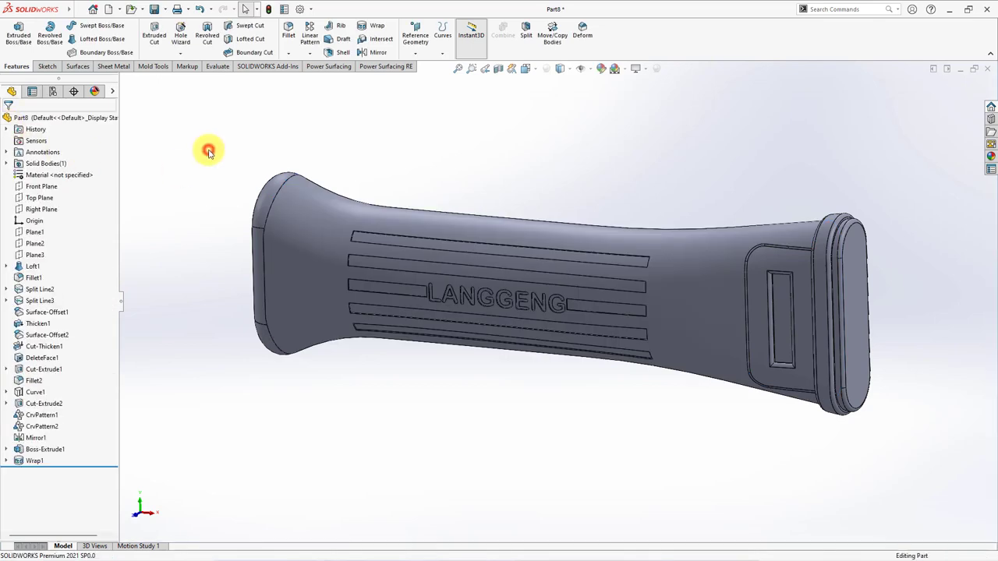